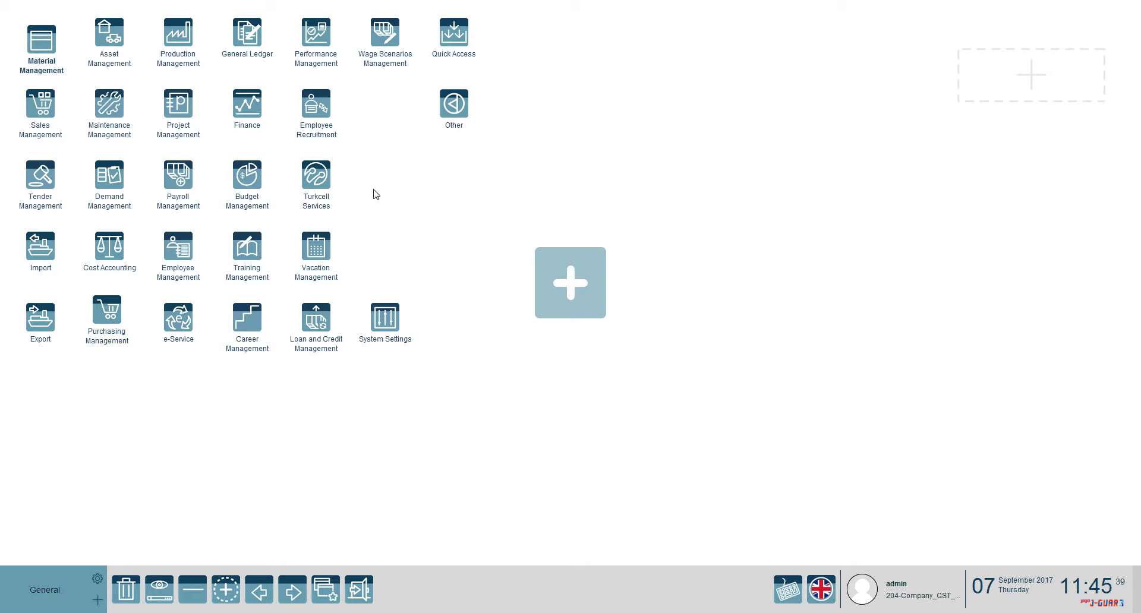
Open the Materials record list from the Material Management definitions and maximize its window.
left_click(51, 48)
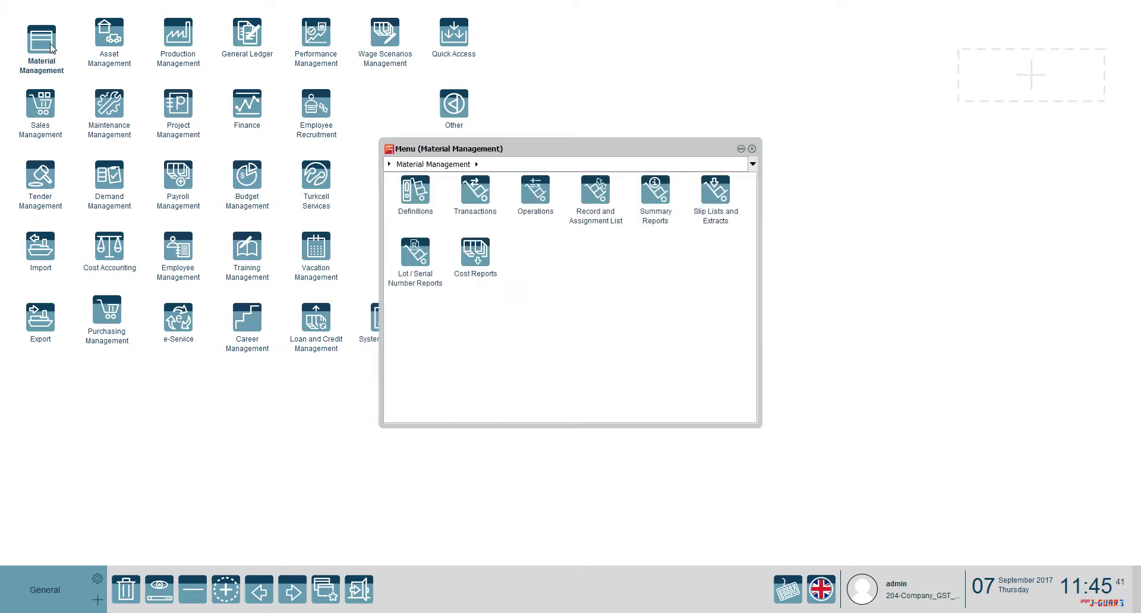
left_click(419, 195)
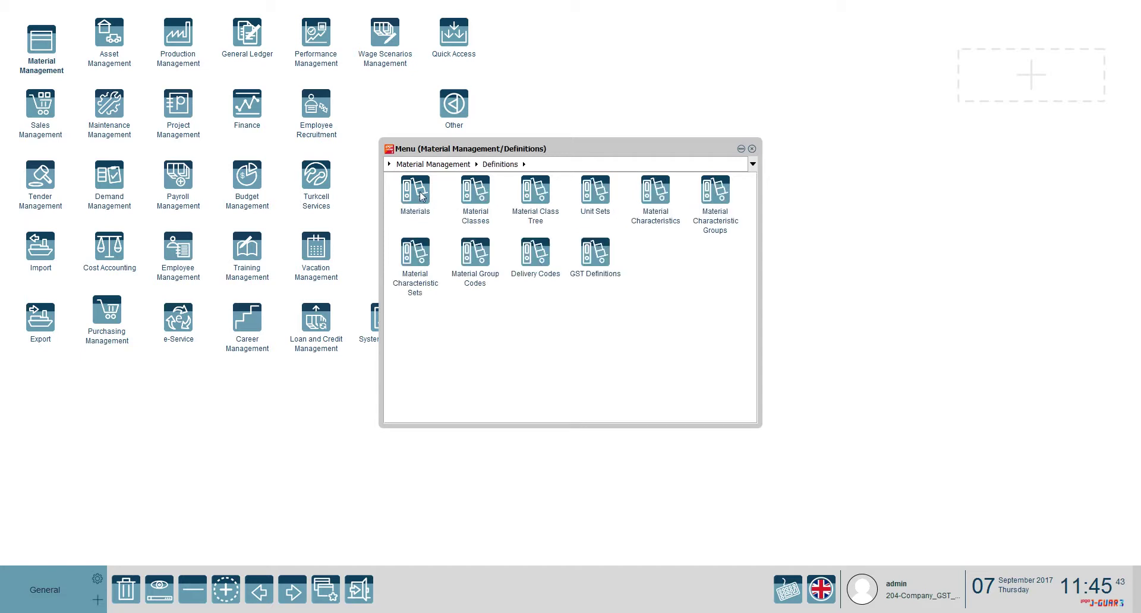
left_click(420, 196)
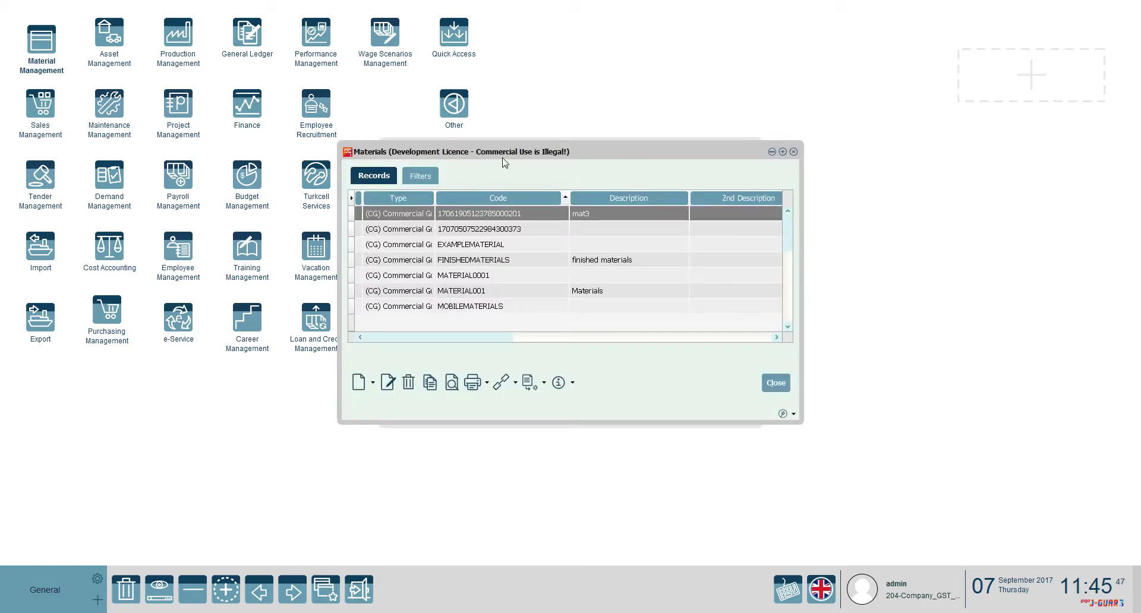
double_click(506, 160)
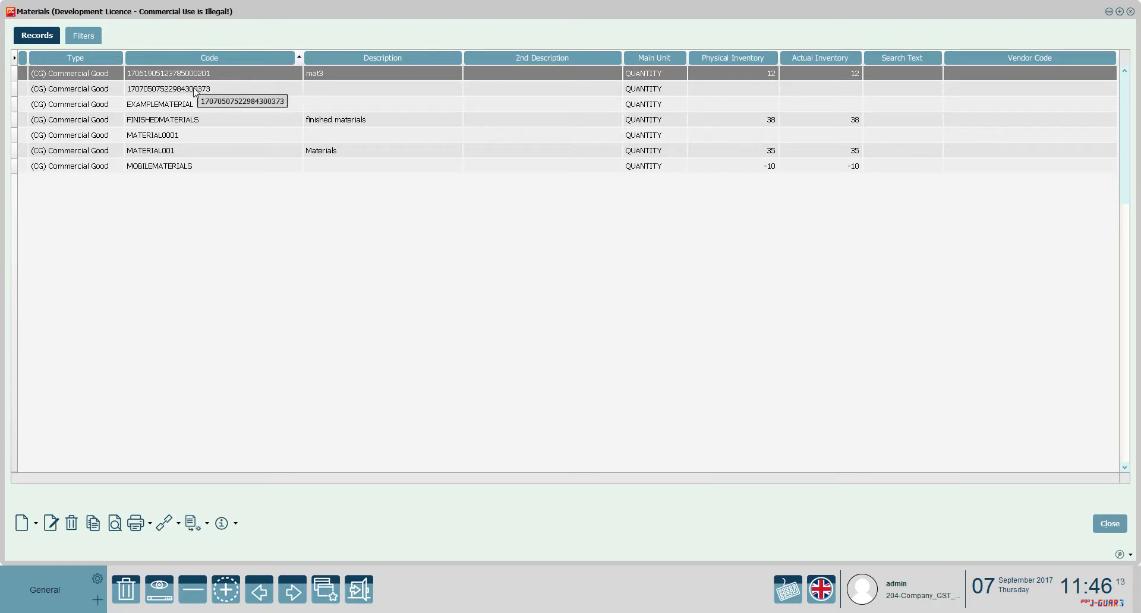
Sort the materials by Code in descending order and activate the Code column's filter cell.
left_click(214, 88)
left_click(192, 58)
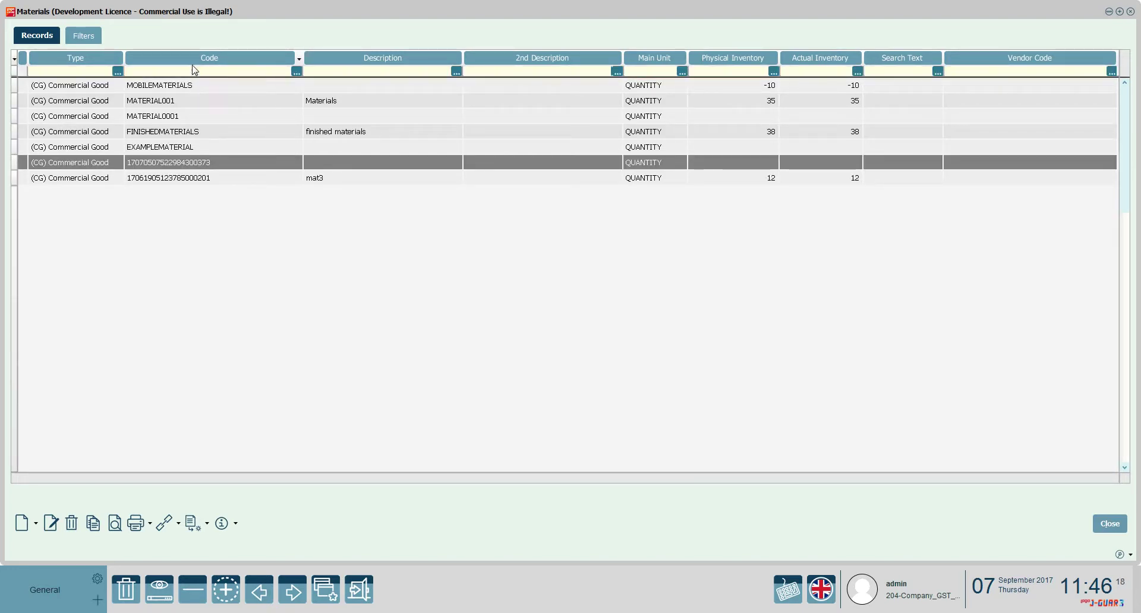
left_click(227, 77)
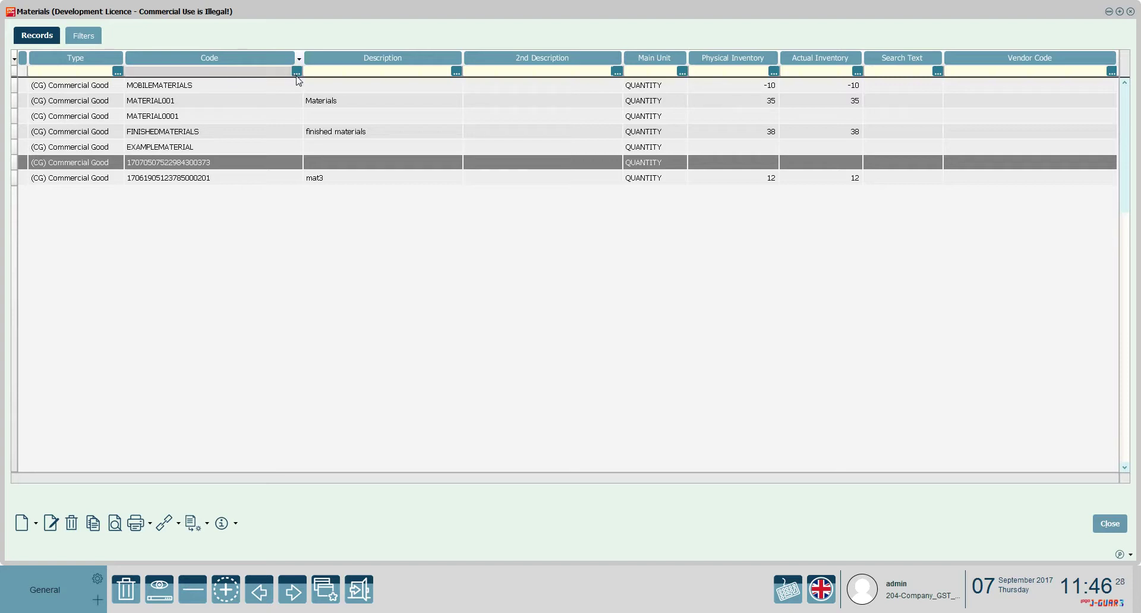
Apply a detailed filter on the materials list with the condition Code contains 170%.
left_click(296, 71)
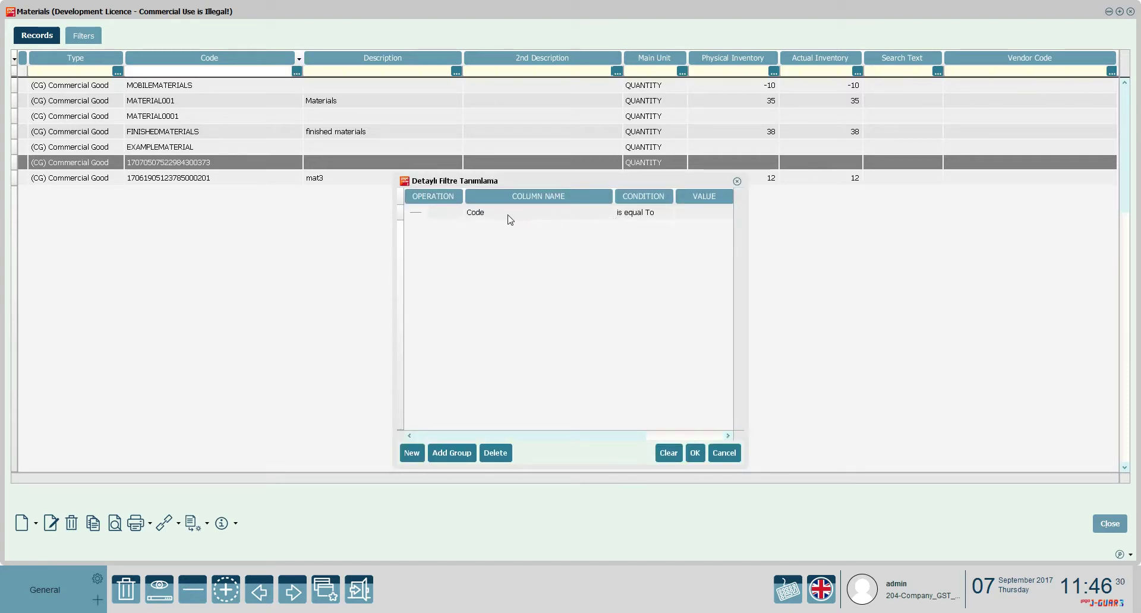
left_click_drag(528, 183, 487, 135)
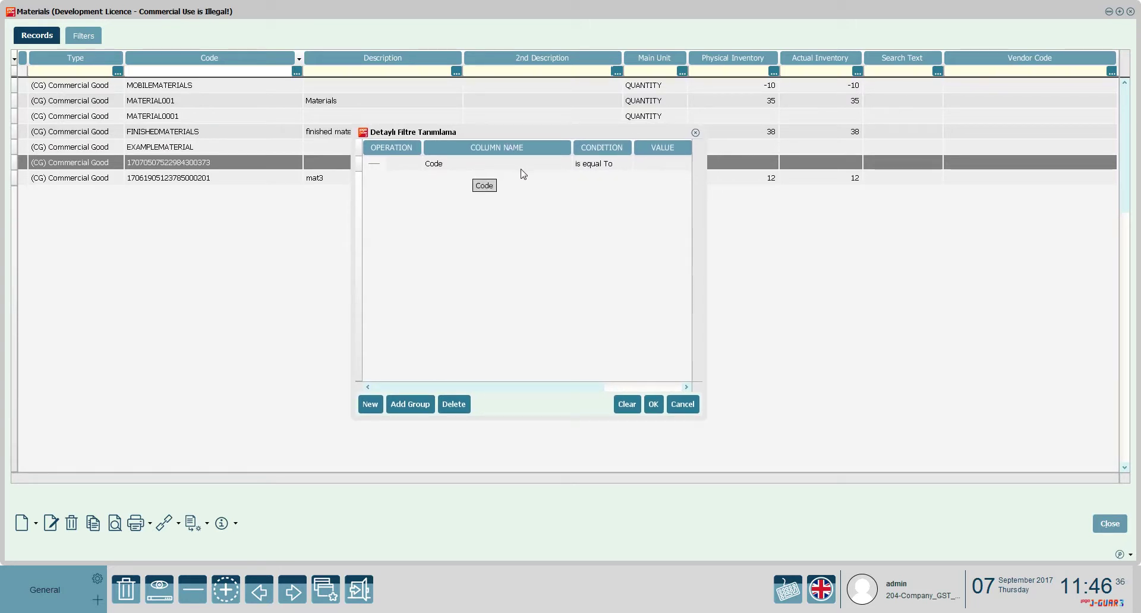
left_click(616, 165)
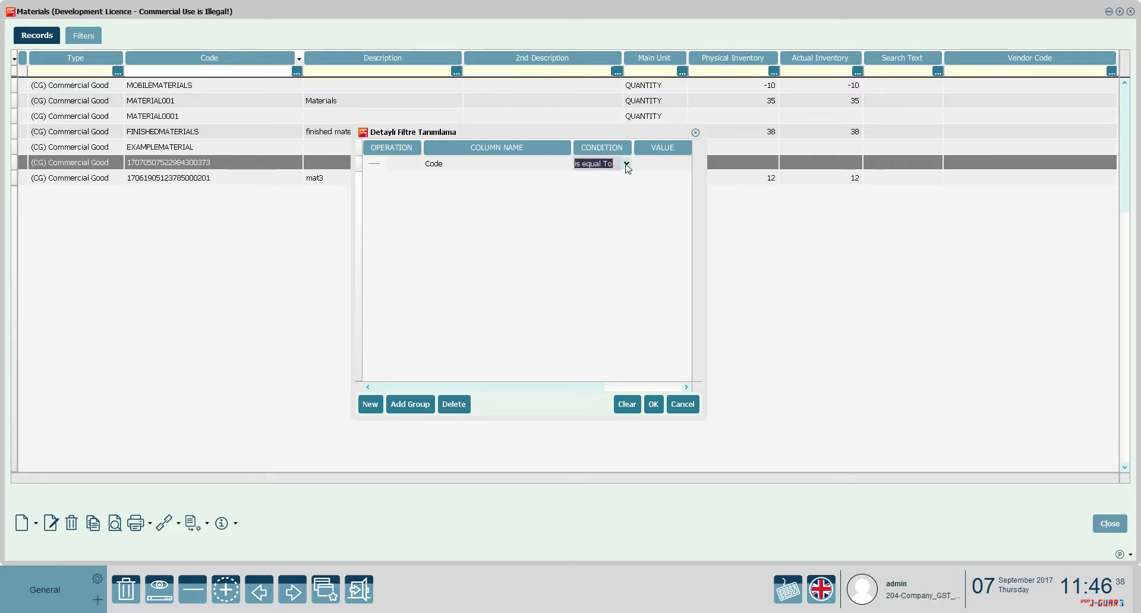
left_click(626, 164)
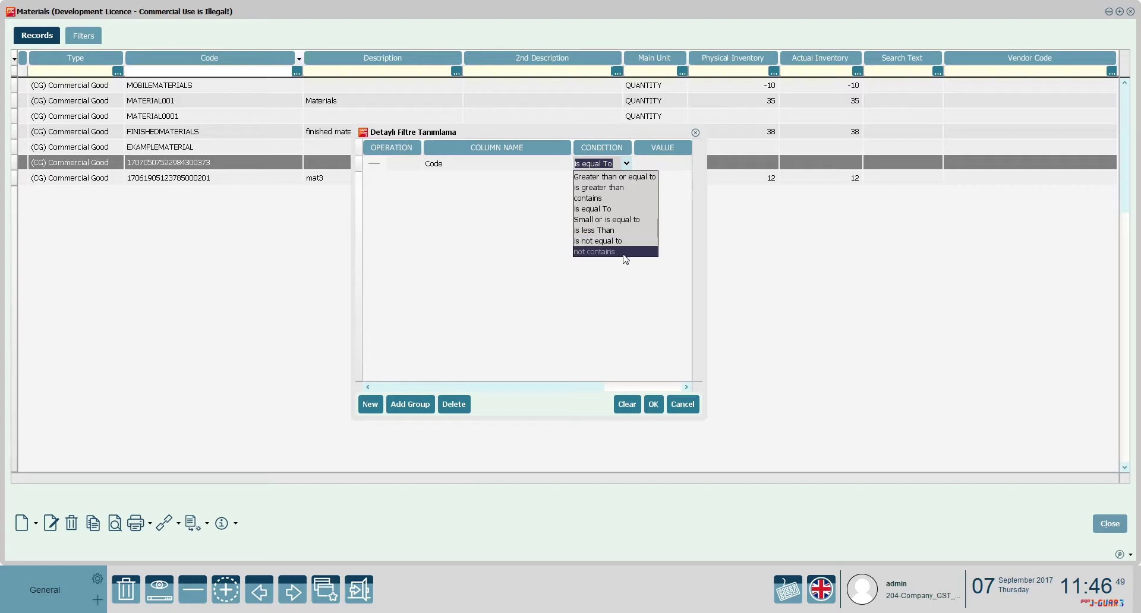
left_click(610, 201)
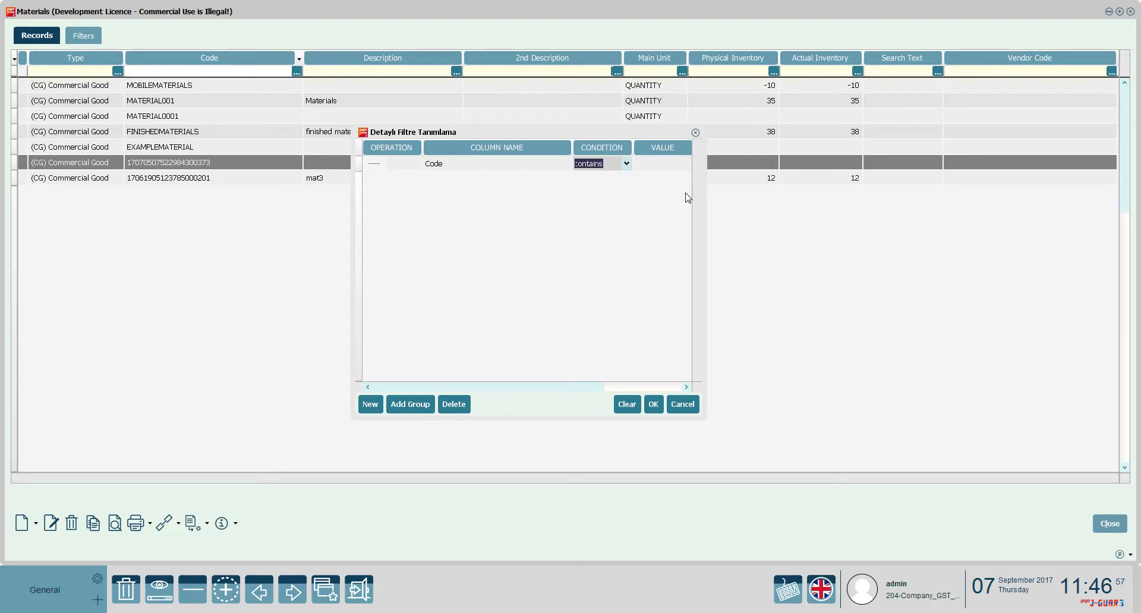
left_click(664, 163)
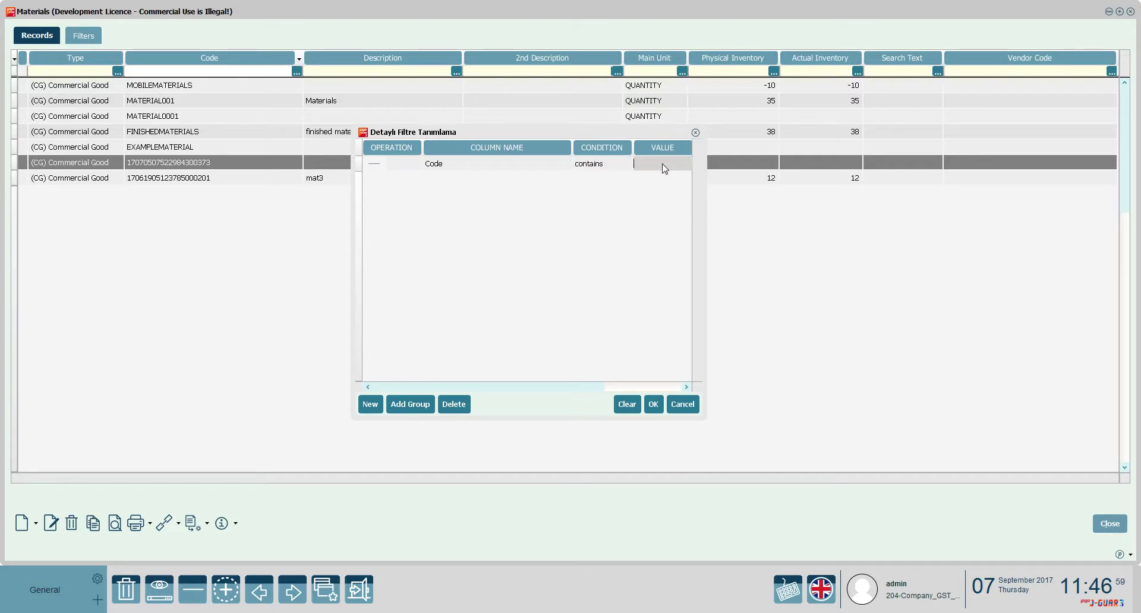
type("170")
type("%")
left_click(654, 404)
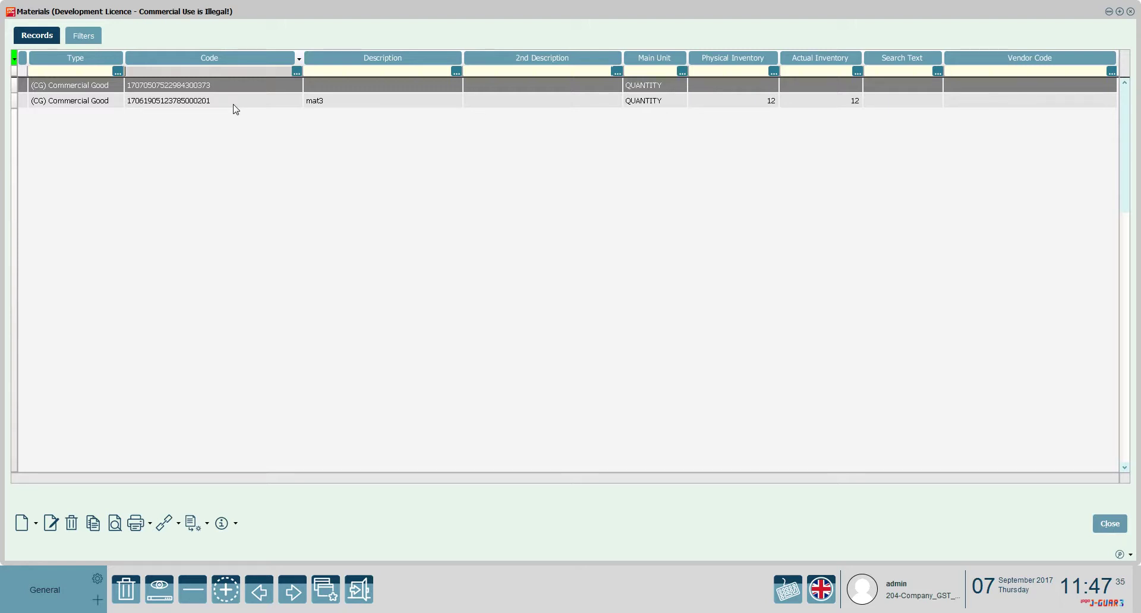
Add a new condition to the detailed Code filter and join the conditions with AND.
left_click(296, 71)
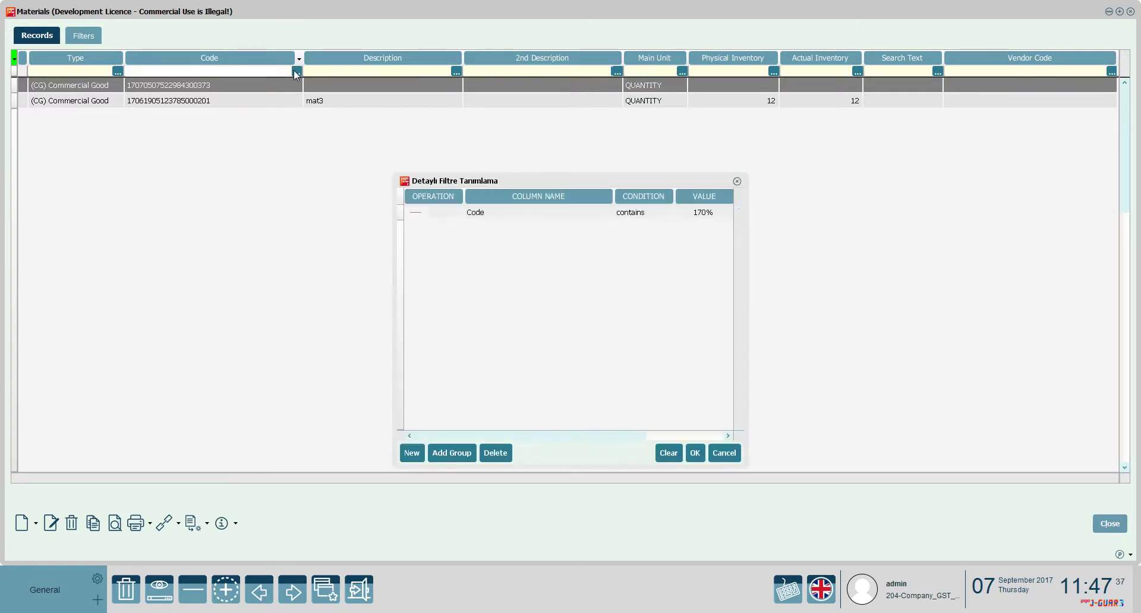
left_click(411, 460)
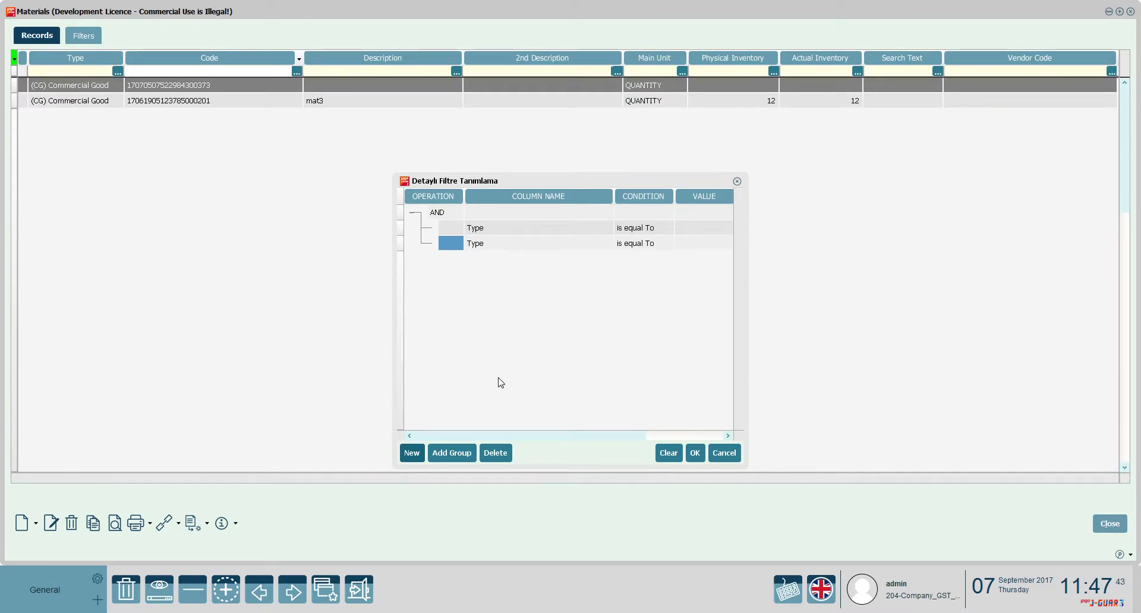
left_click(458, 215)
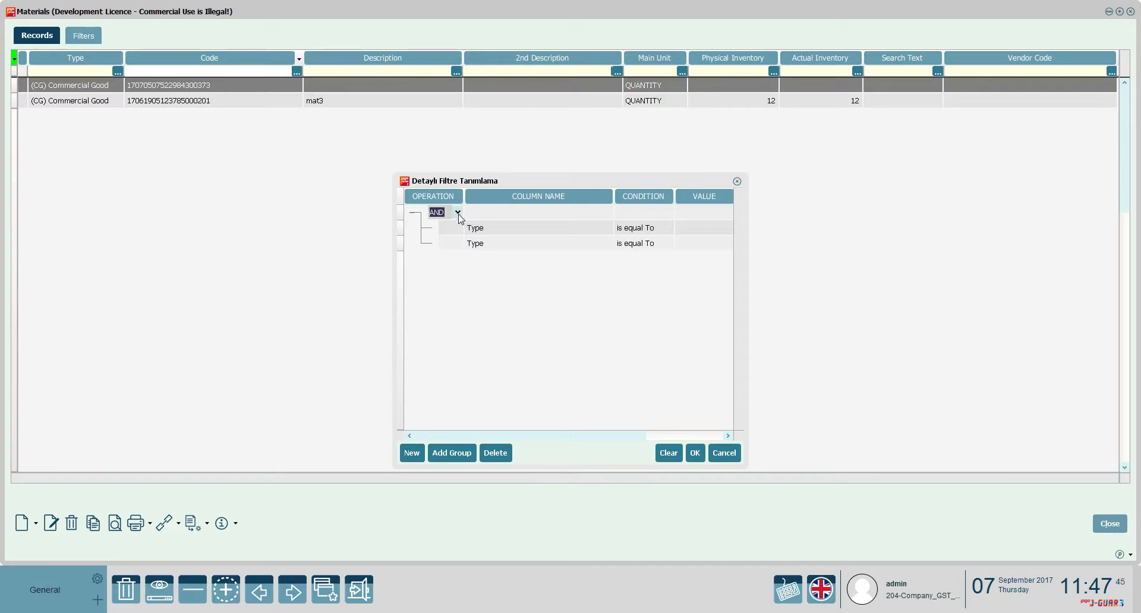
left_click(459, 215)
left_click(454, 230)
Define the first condition of the AND group as Code contains 170%.
left_click(492, 231)
left_click(607, 232)
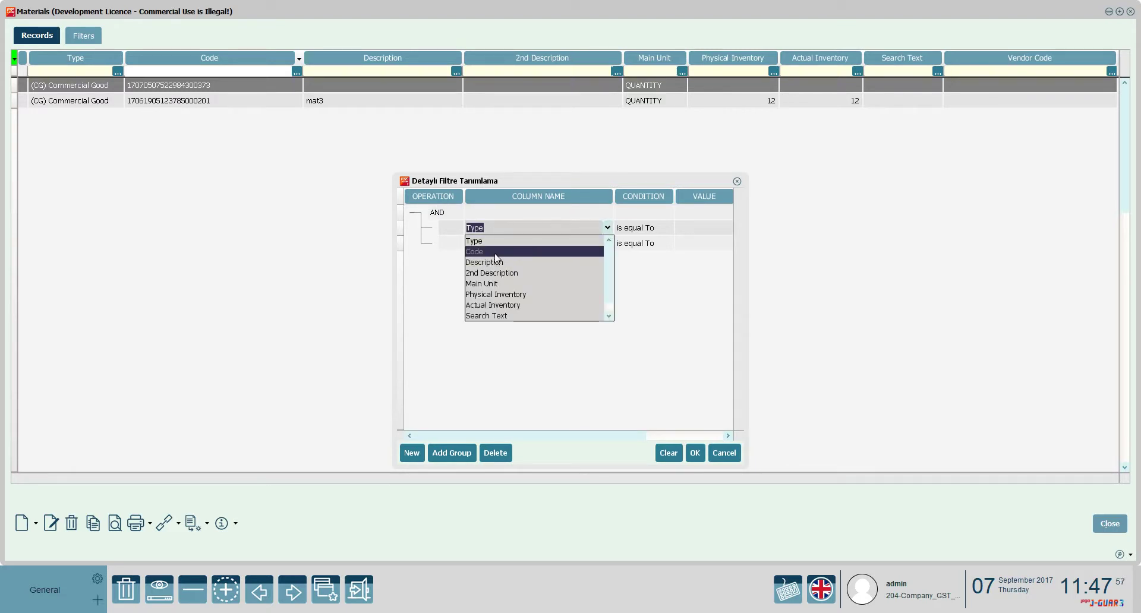
left_click(498, 255)
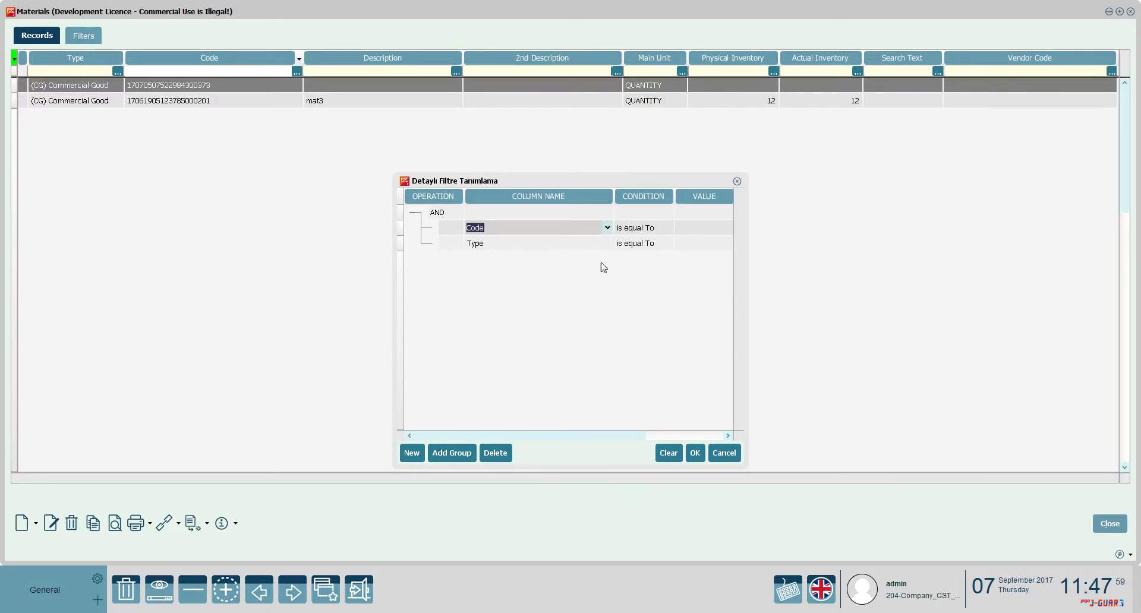
left_click(642, 231)
left_click(667, 228)
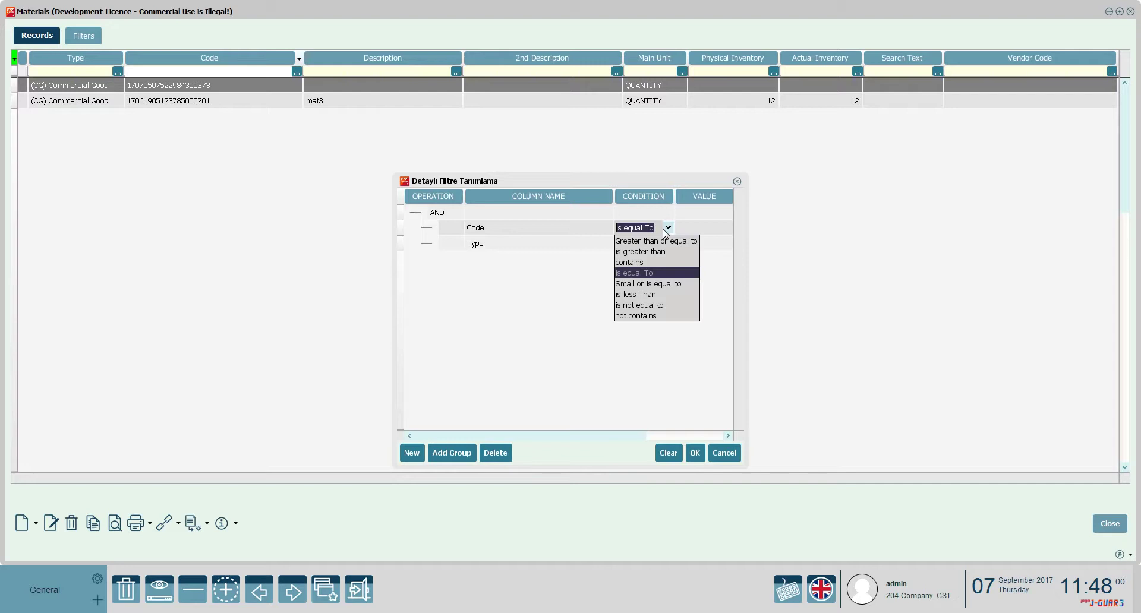
left_click(636, 268)
left_click(705, 228)
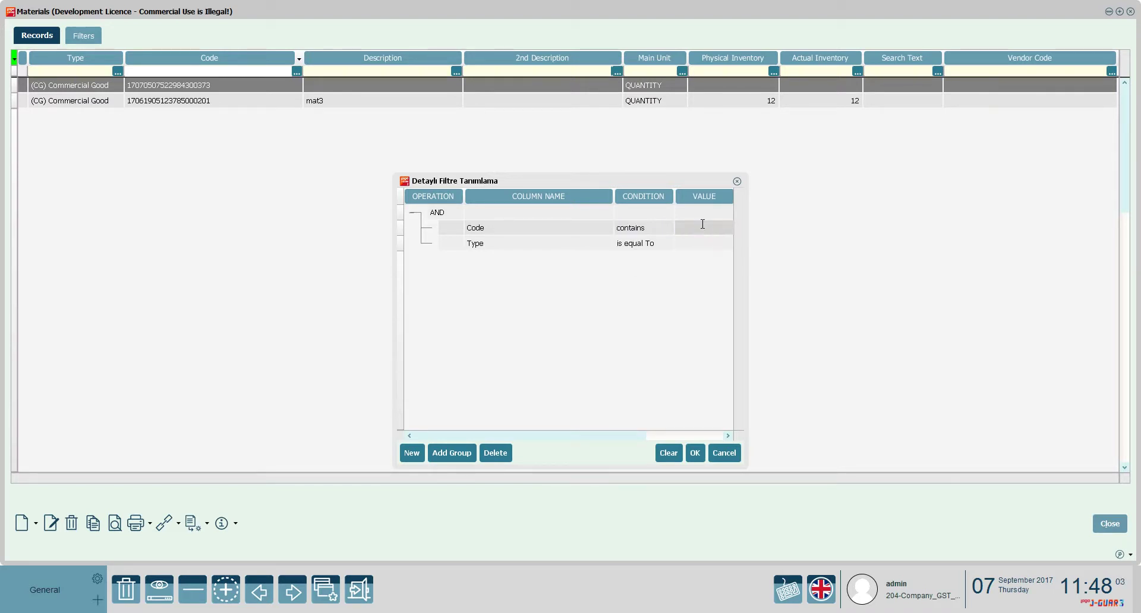
type("170%")
Define the second condition of the AND group as Description is equal to mat3 and apply the filter.
left_click(511, 244)
left_click(608, 243)
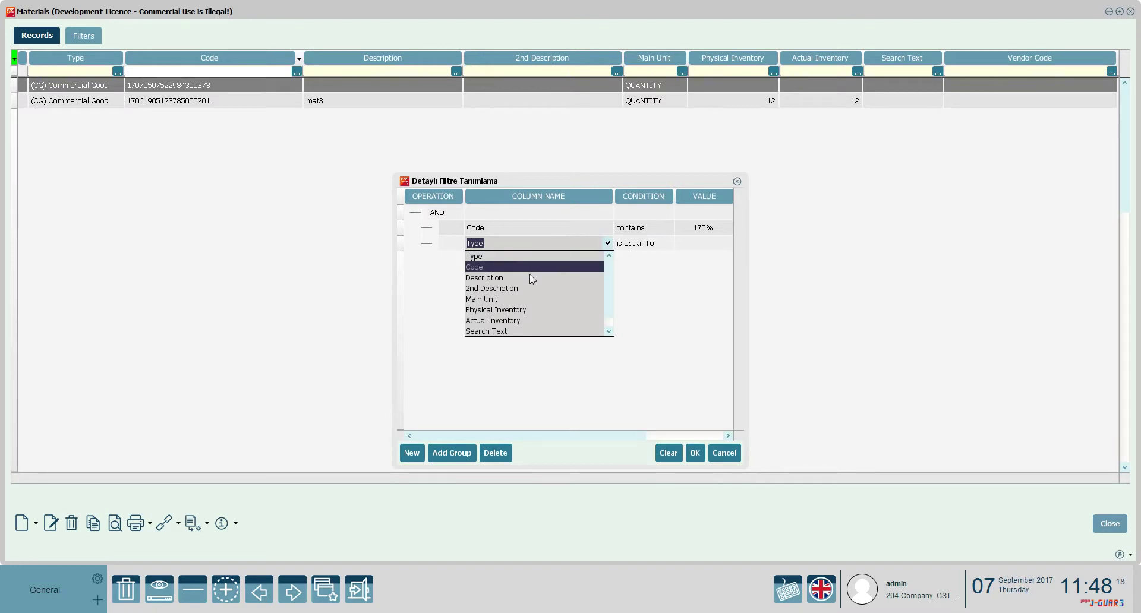
left_click(532, 274)
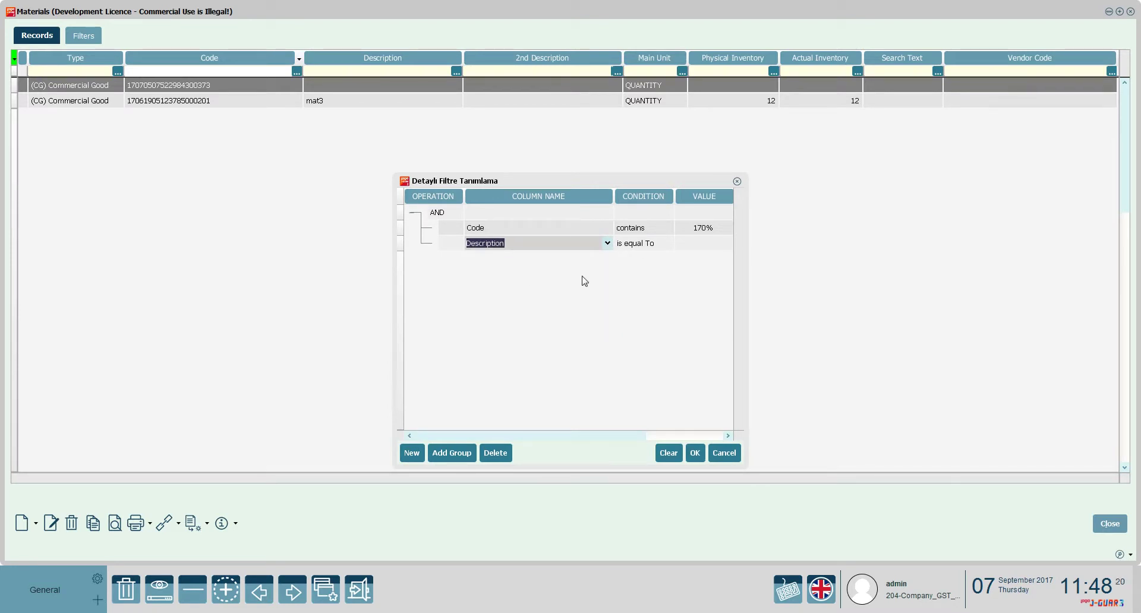
left_click(639, 245)
left_click(668, 244)
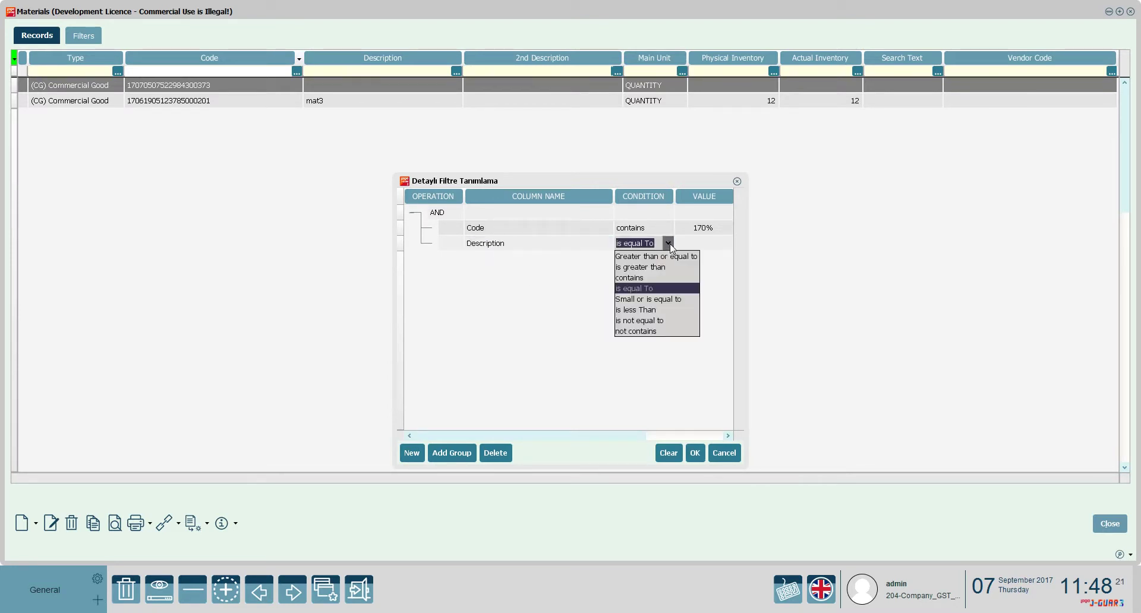
left_click(646, 291)
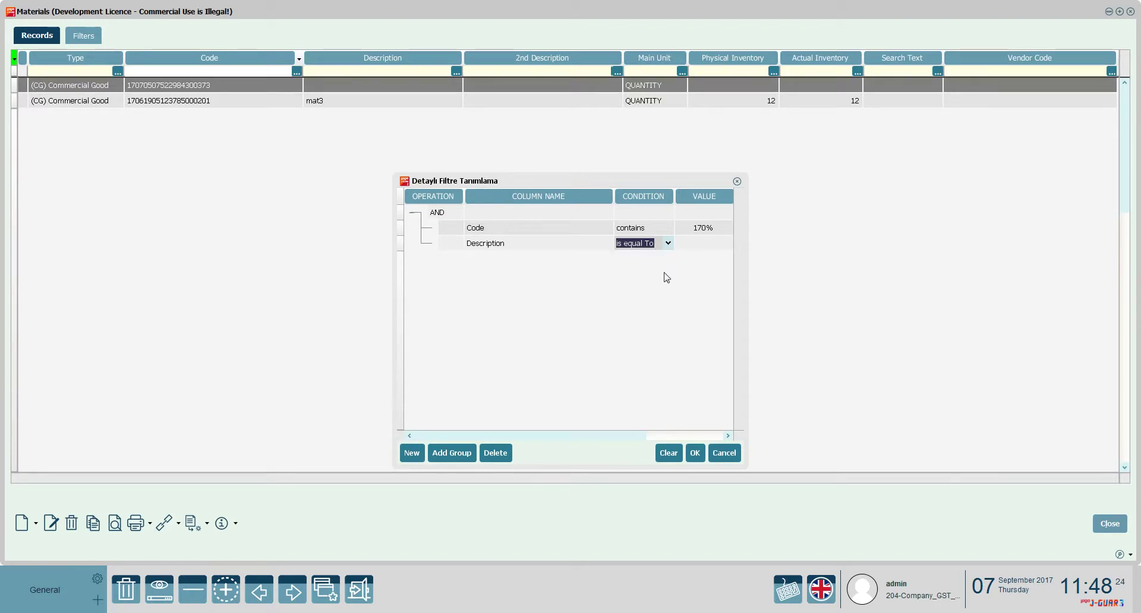
left_click(703, 244)
type("mat3")
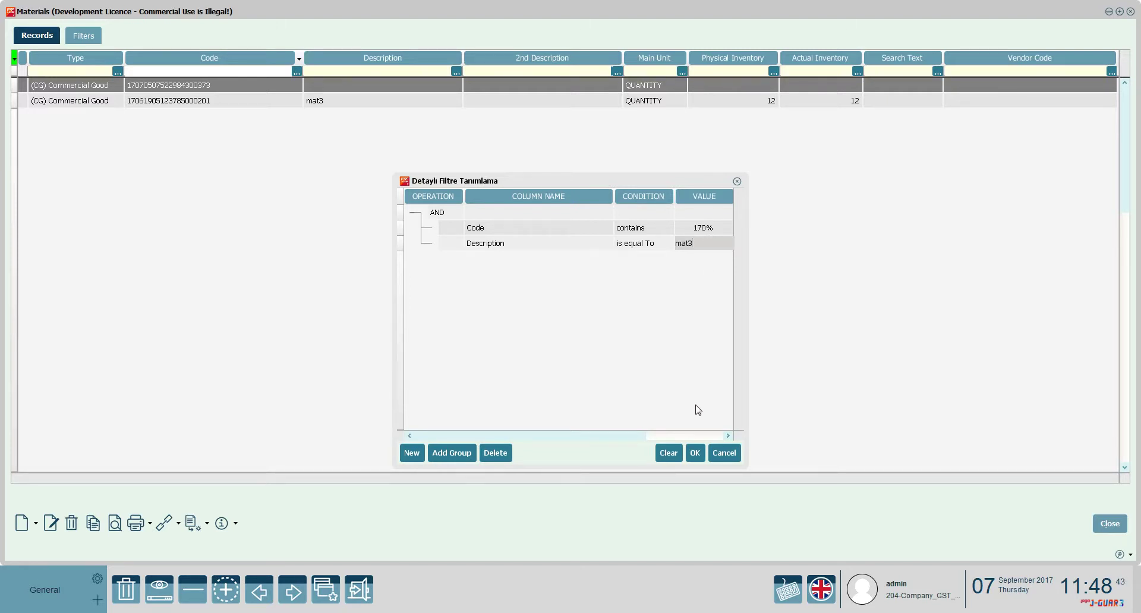
left_click(694, 453)
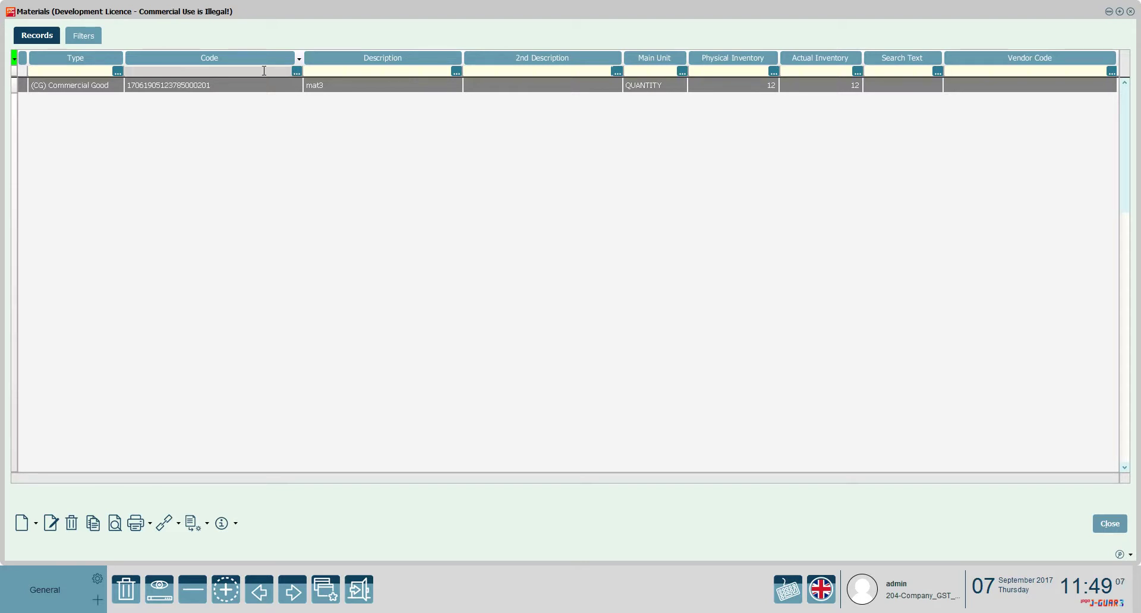
Try clearing all conditions in the detailed filter, and leave the filter definition without applying.
left_click(297, 71)
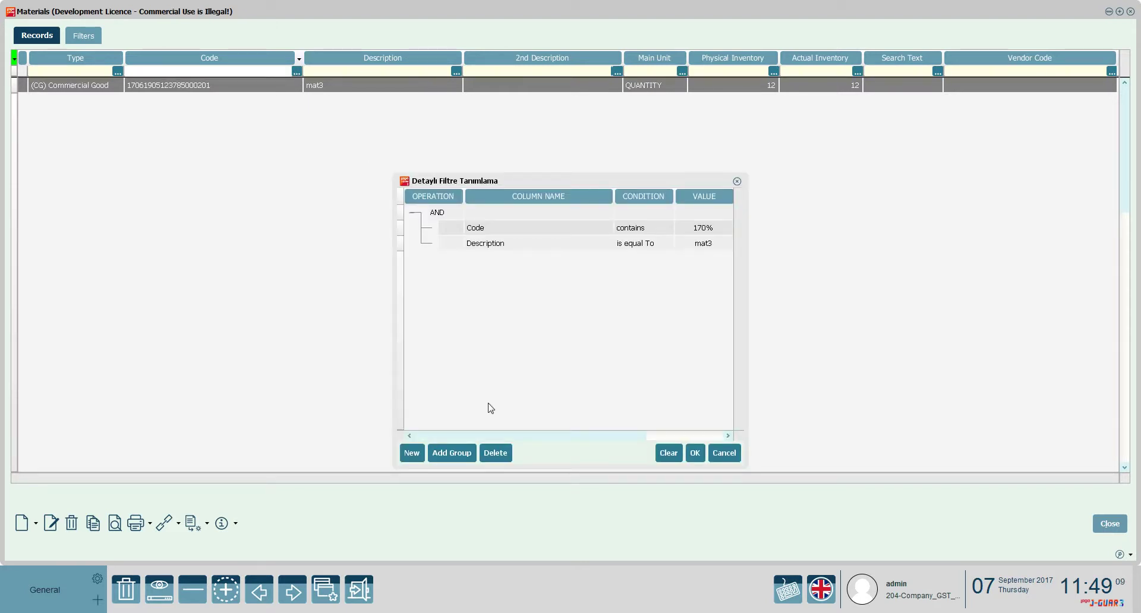
left_click(665, 453)
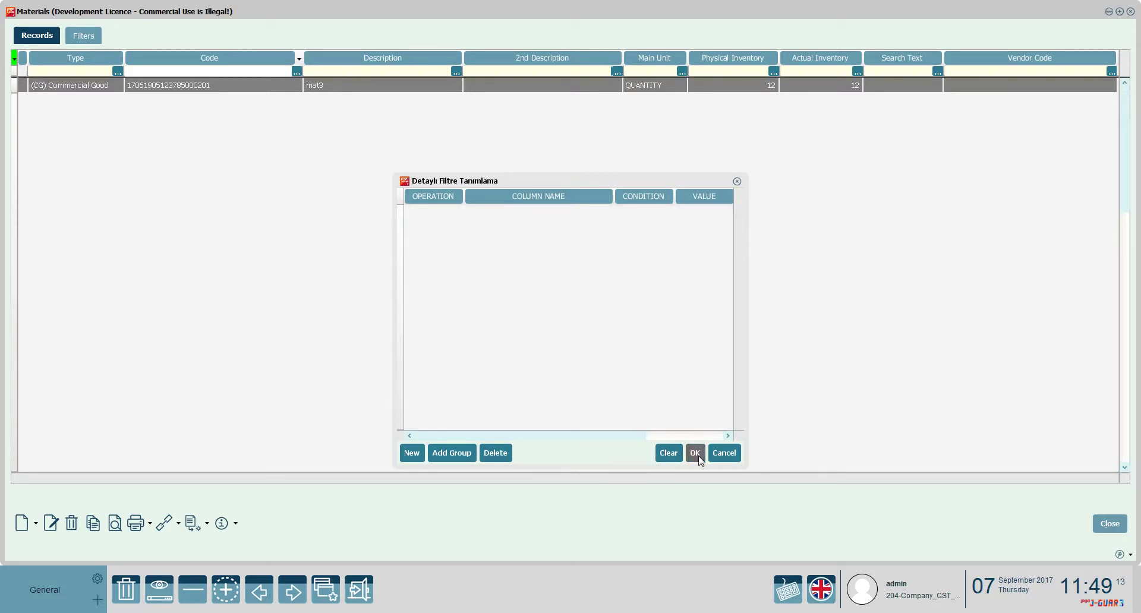
left_click_drag(568, 181, 515, 176)
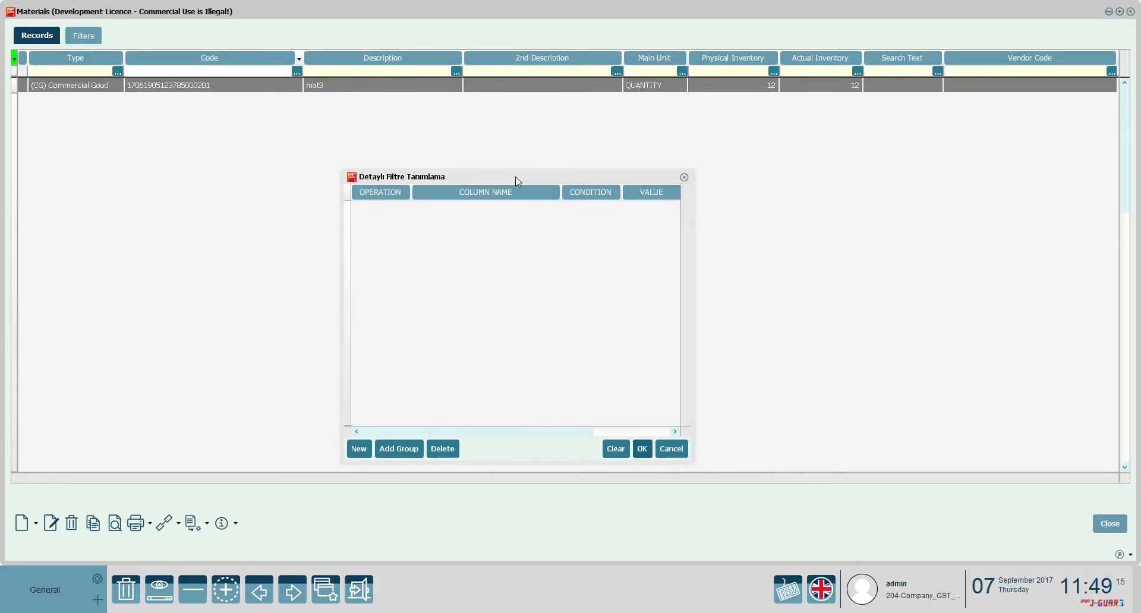
left_click(665, 449)
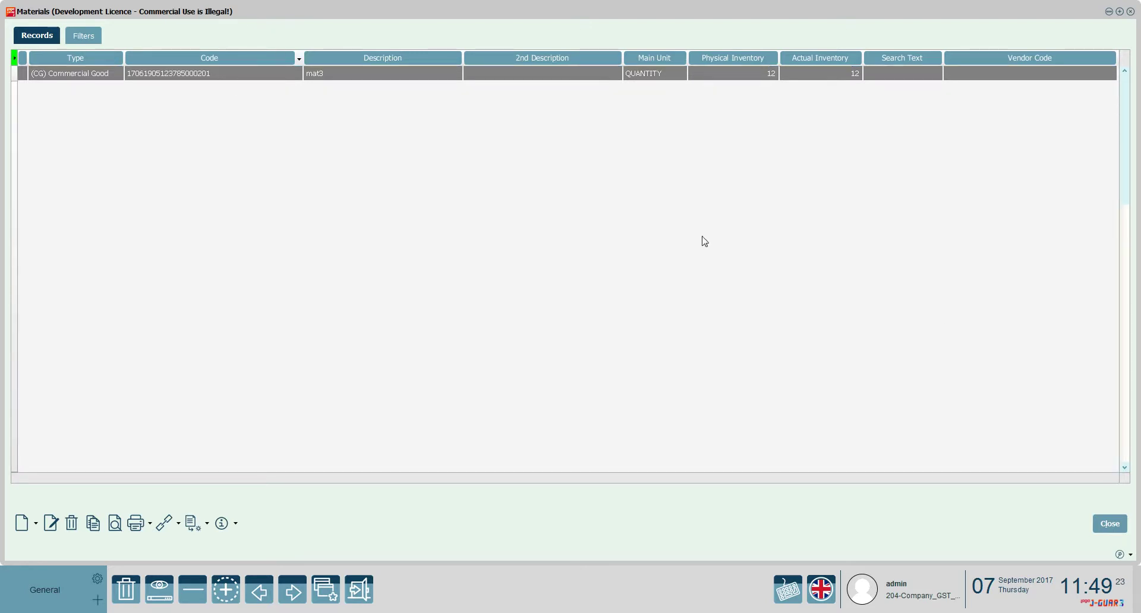
Close the filtered Materials list, reopen it from the definitions and maximize its window.
left_click(1109, 523)
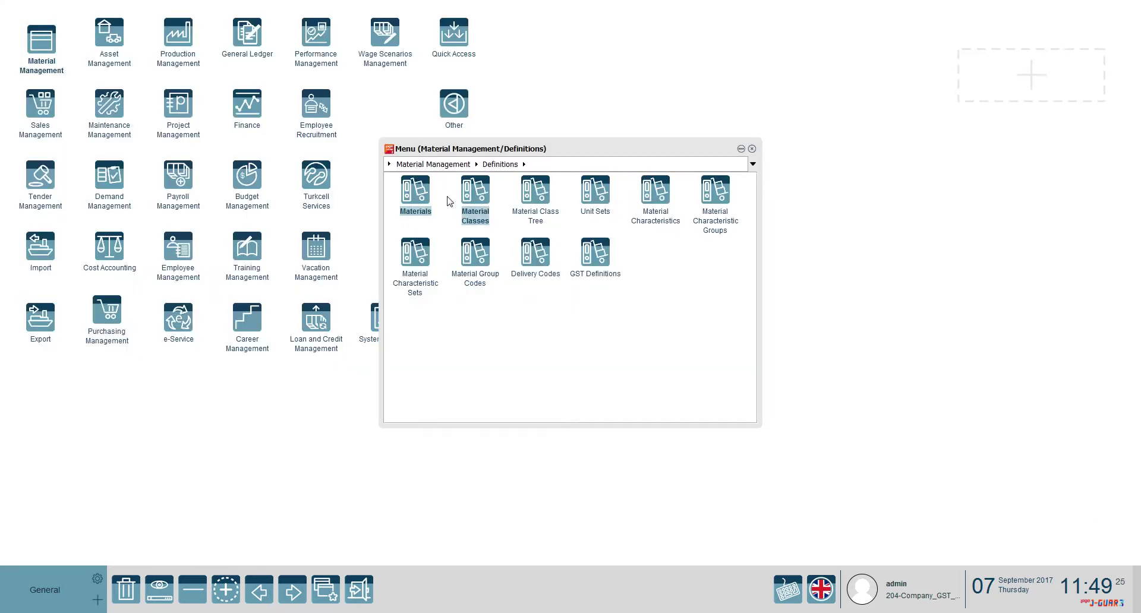
left_click(410, 198)
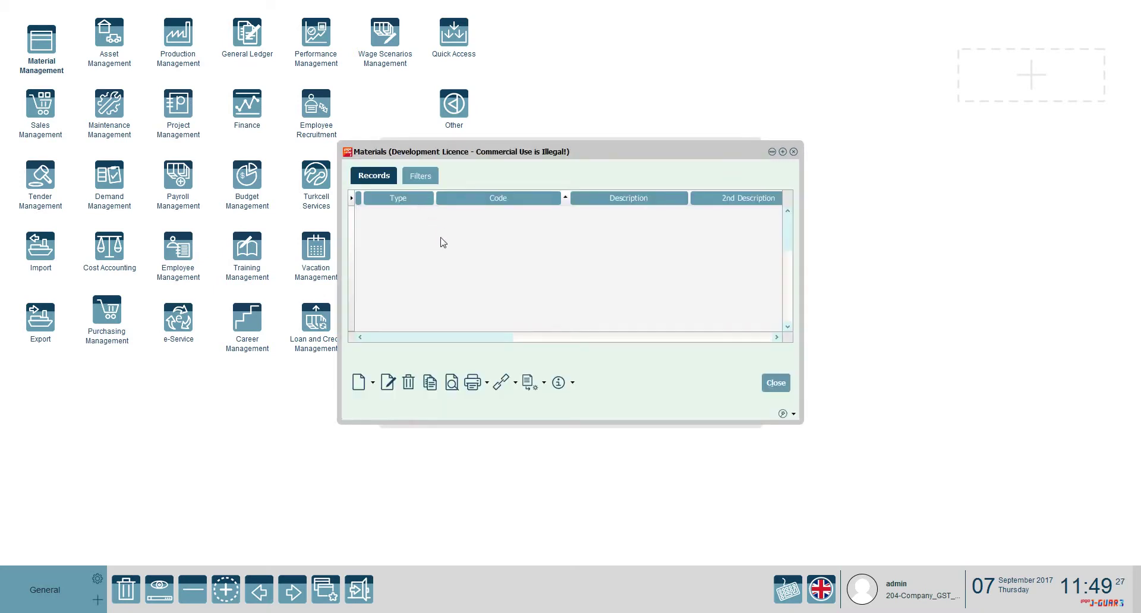
left_click(580, 148)
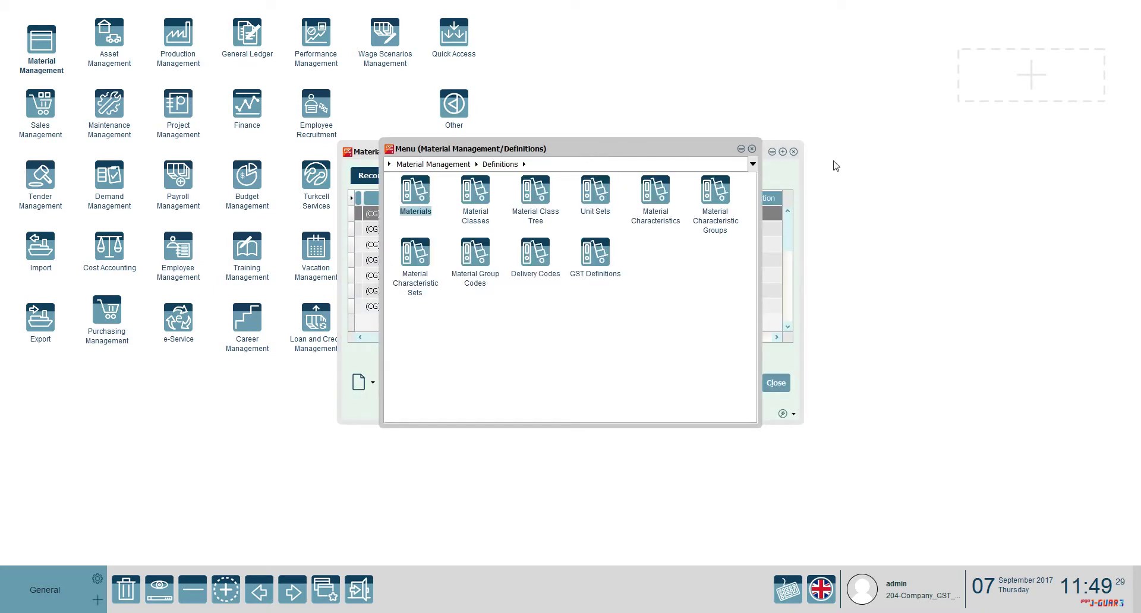
left_click(795, 174)
double_click(744, 151)
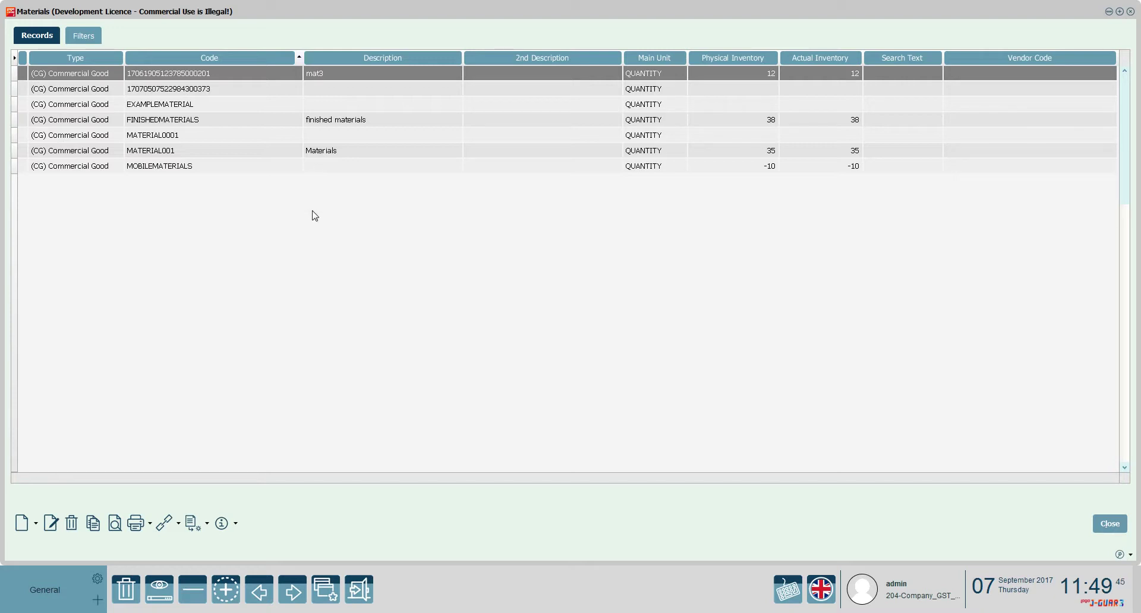
Open the Line Coloring wizard for the Materials list and add the Code column as a coloring condition.
right_click(302, 265)
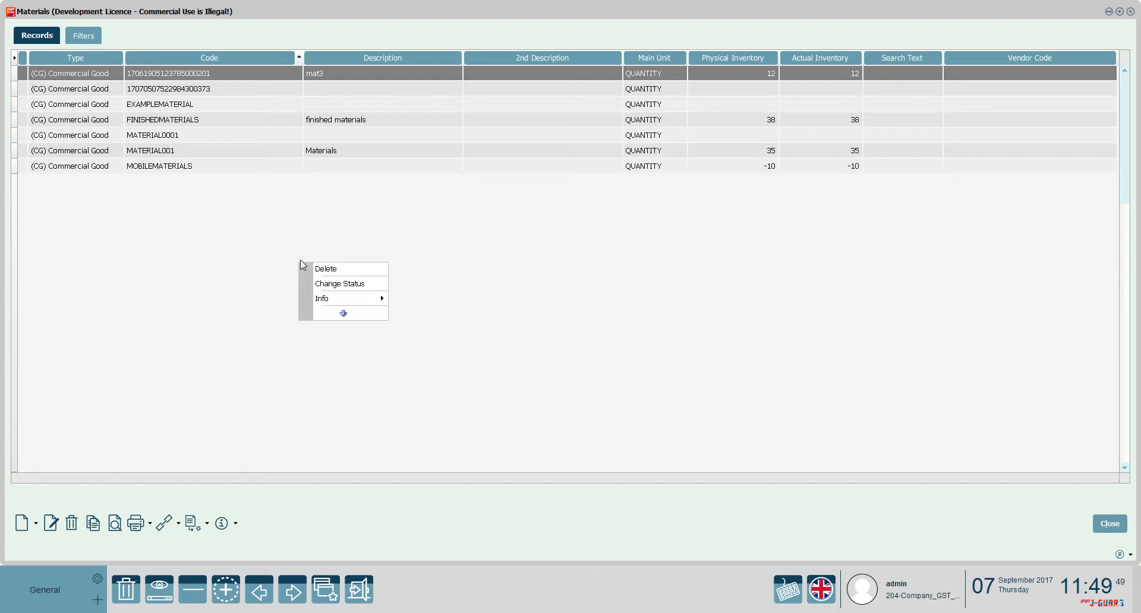
left_click(350, 315)
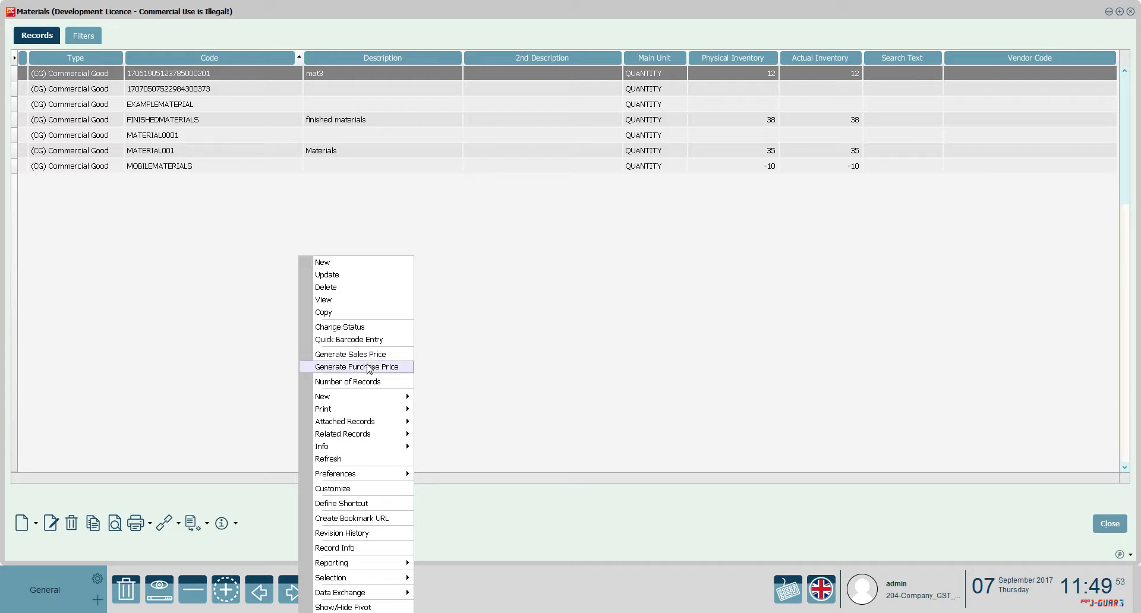
mouse_move(369, 397)
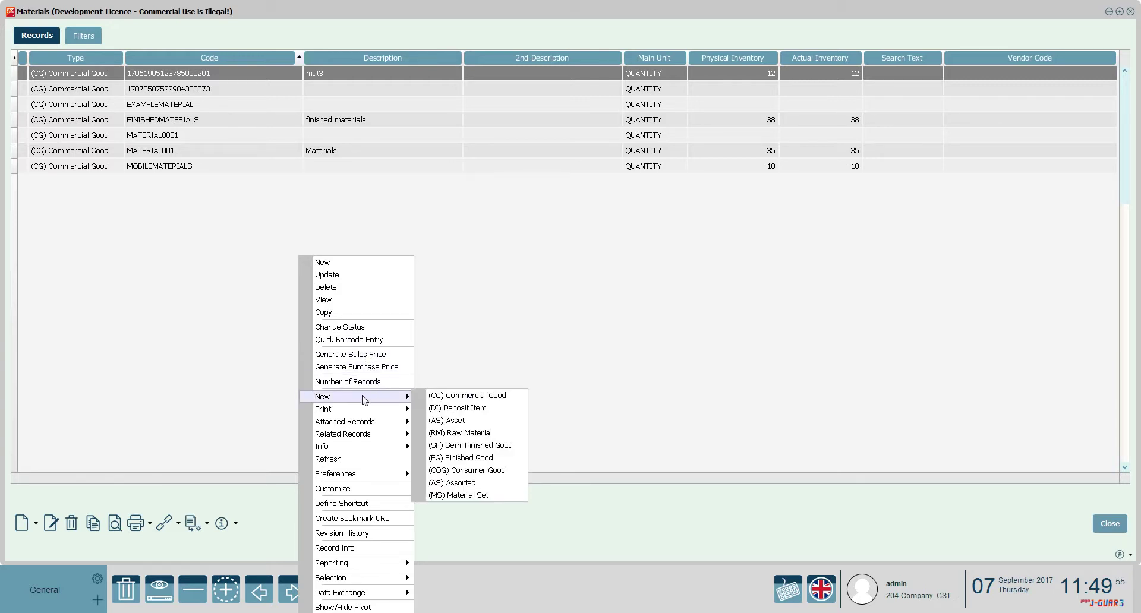
mouse_move(361, 475)
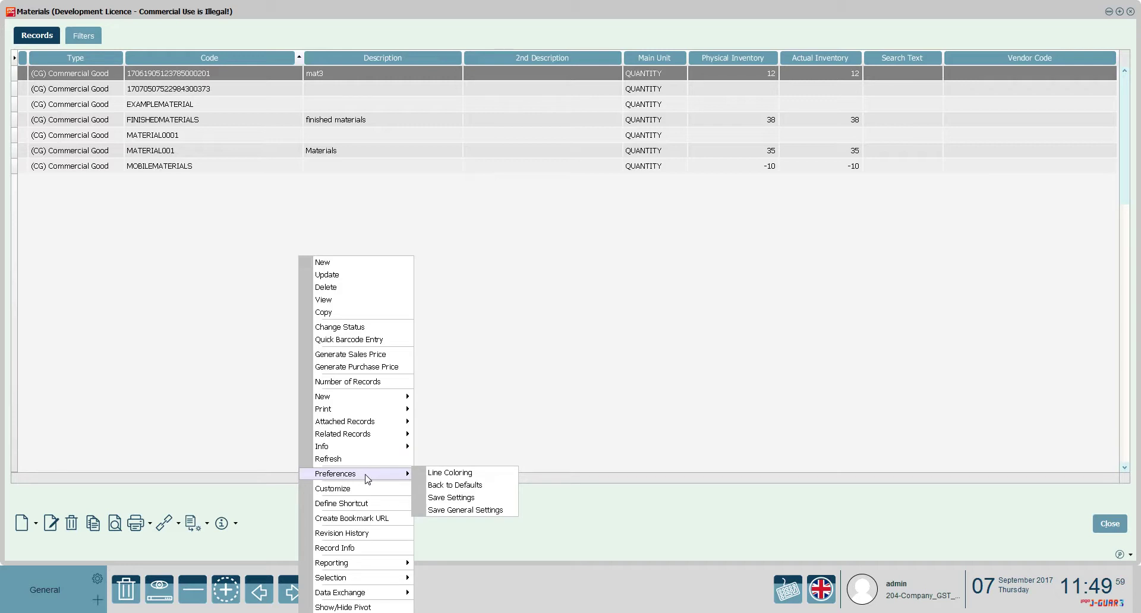
left_click(434, 472)
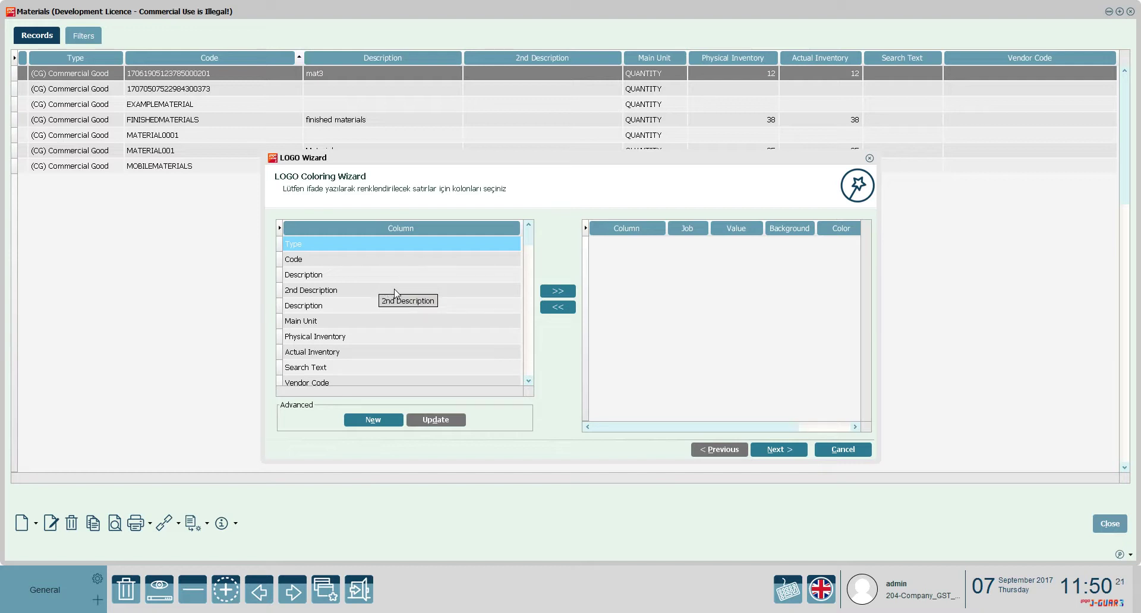
left_click(324, 262)
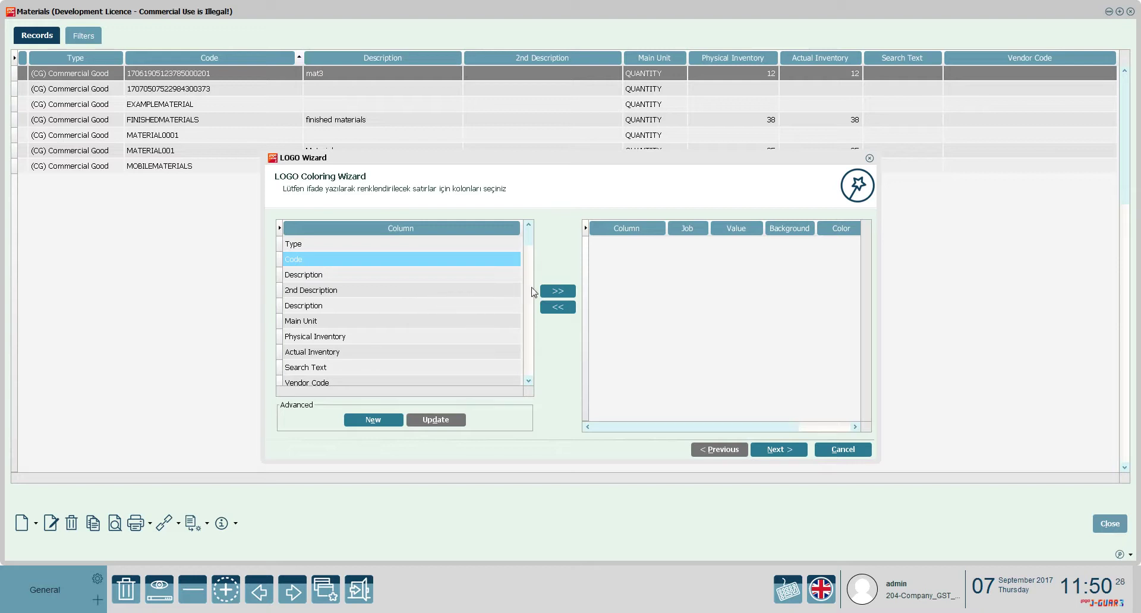
left_click(549, 290)
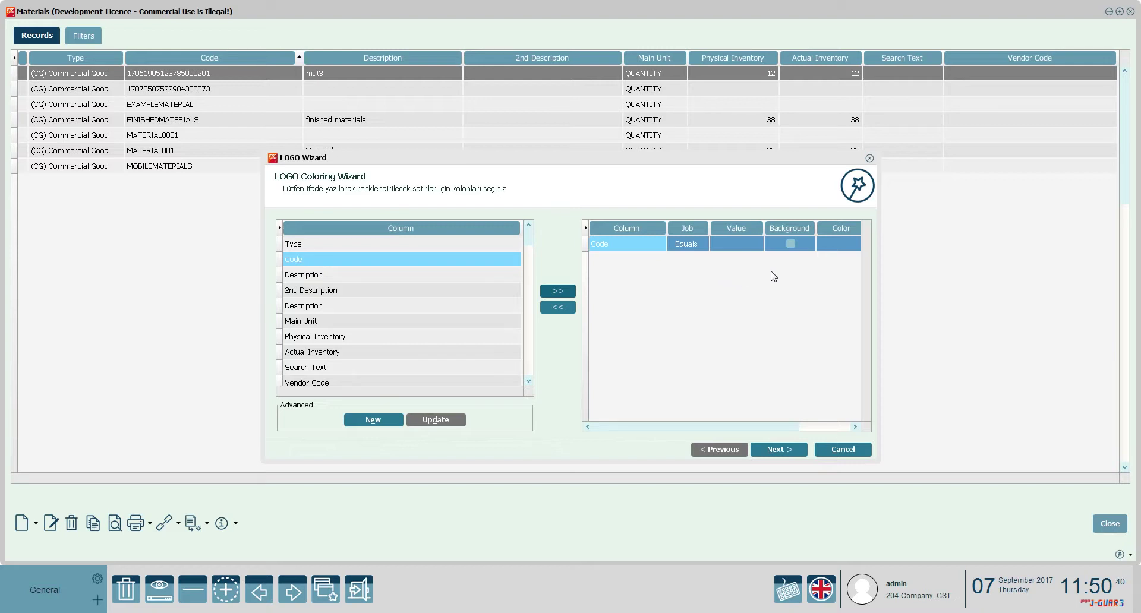
Set the coloring condition on the Code column to Similar with the value 170%.
left_click(688, 244)
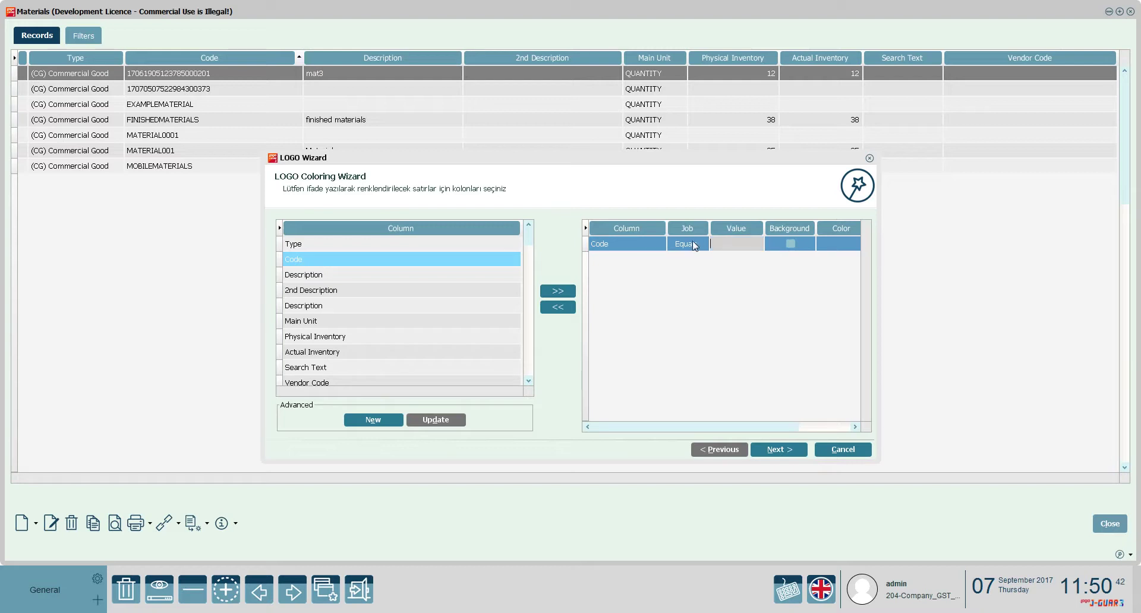
left_click(703, 244)
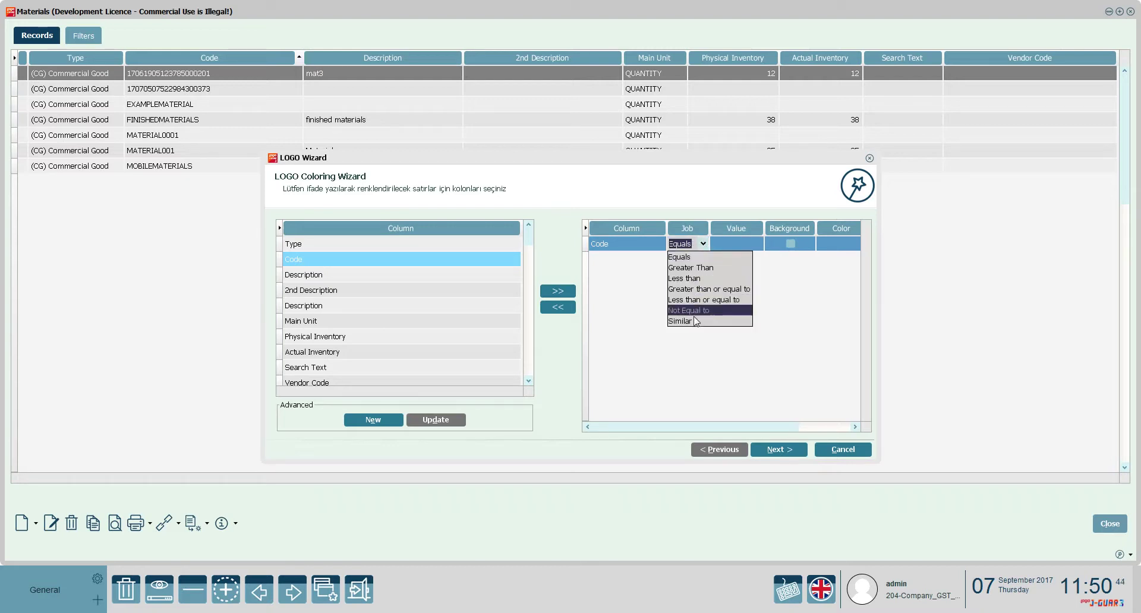
left_click(689, 321)
left_click(730, 245)
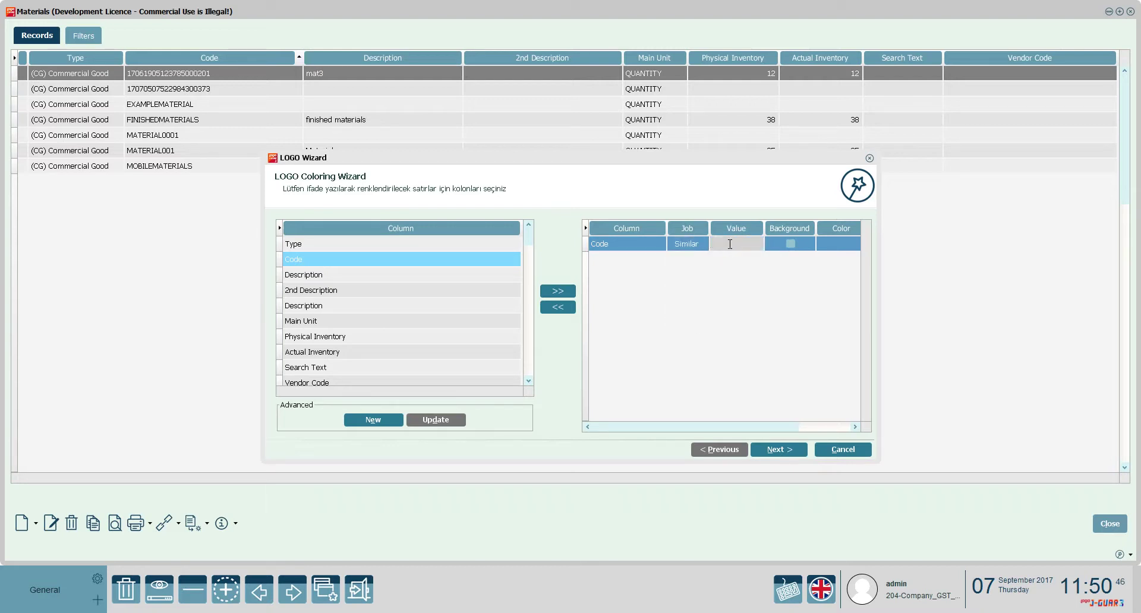
type("170%")
Assign a bright green colour to the Code condition and proceed through the coloring wizard.
left_click(851, 243)
left_click(854, 245)
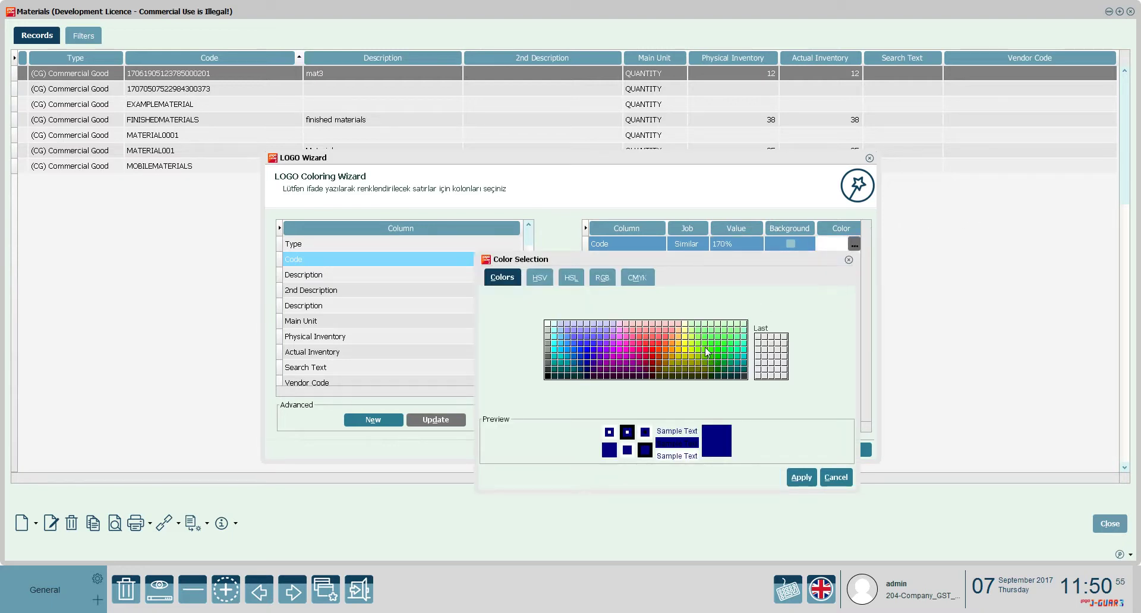
left_click(705, 350)
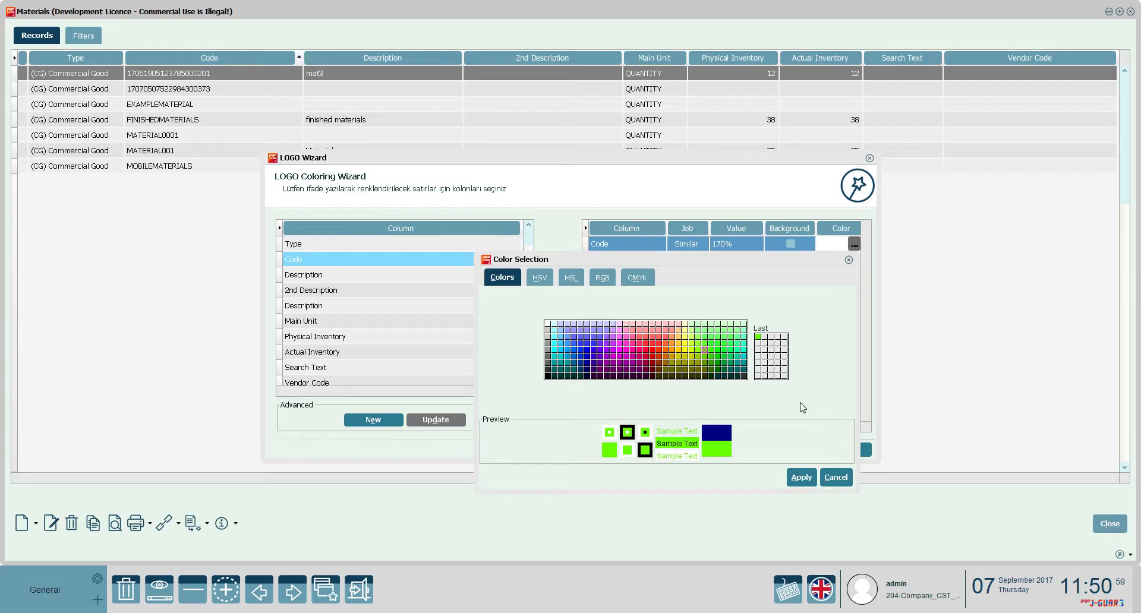
left_click(800, 479)
left_click(791, 452)
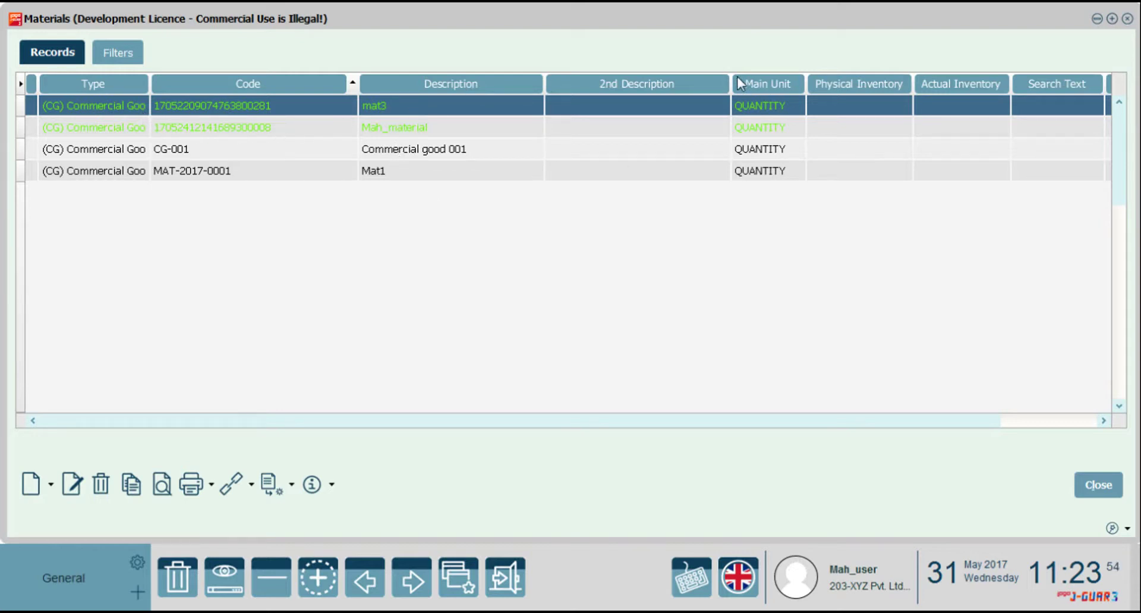
left_click_drag(473, 22, 474, 28)
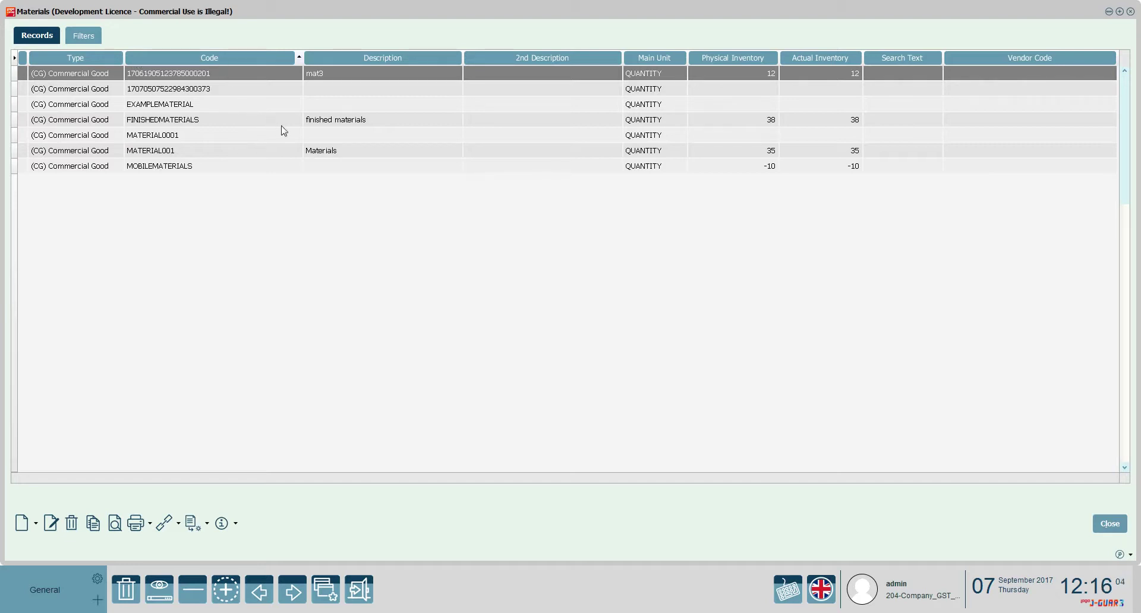
Move the Type column one place below Code in the Materials table characteristics and apply the new column order.
right_click(288, 205)
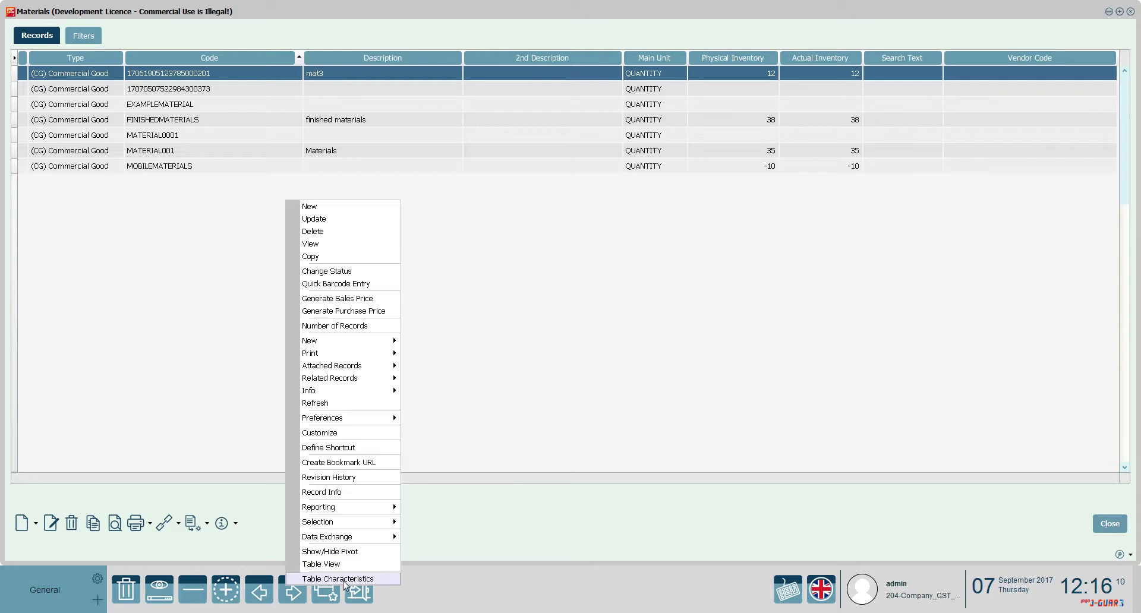
left_click(344, 579)
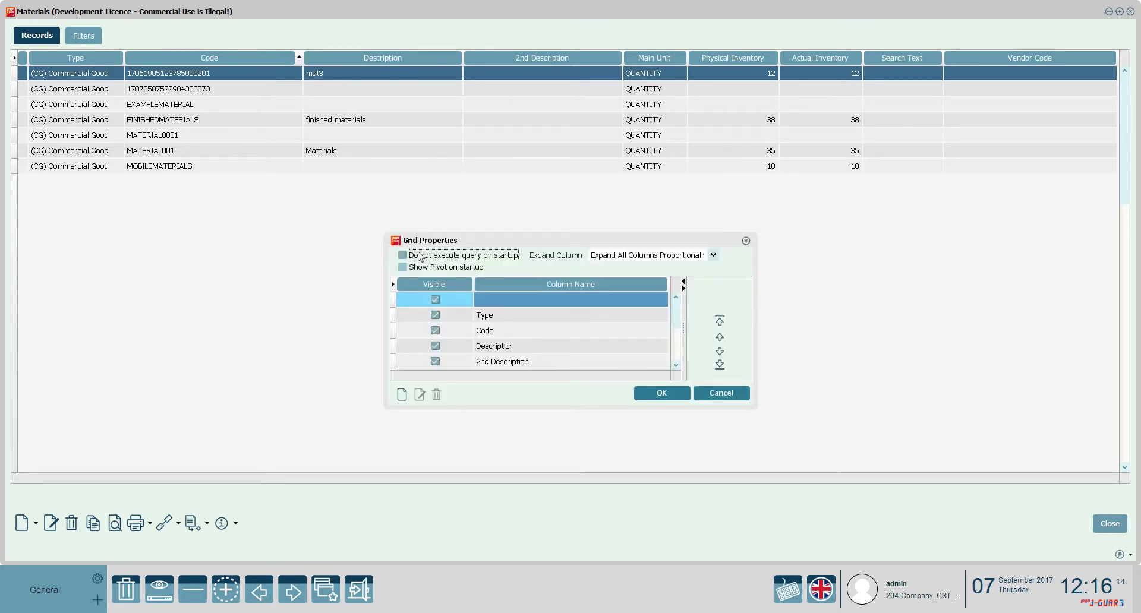
left_click_drag(486, 246, 482, 209)
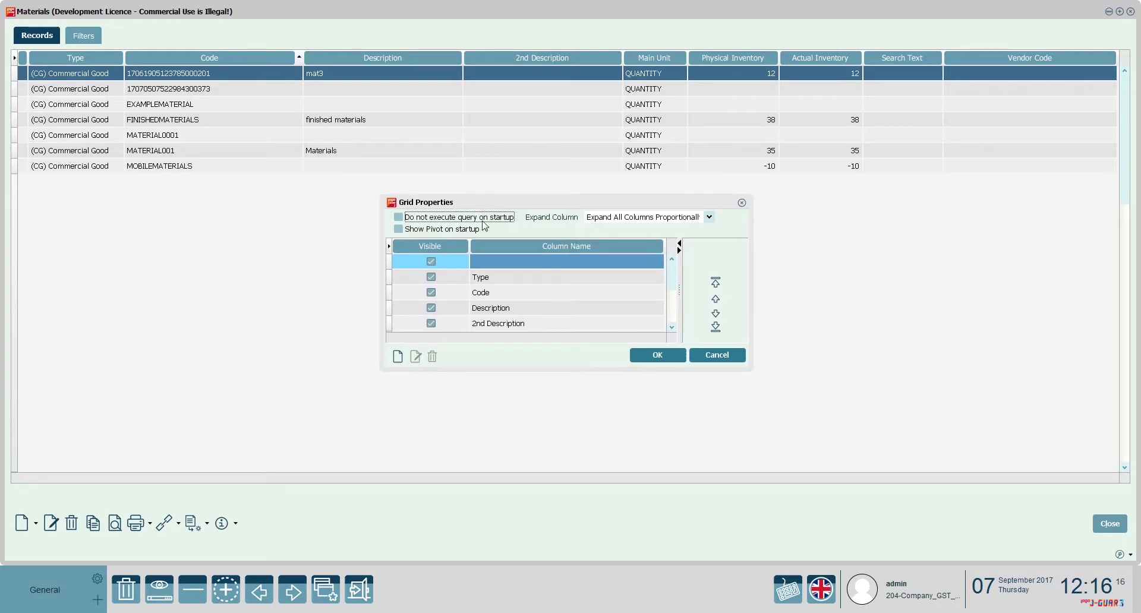
left_click(491, 279)
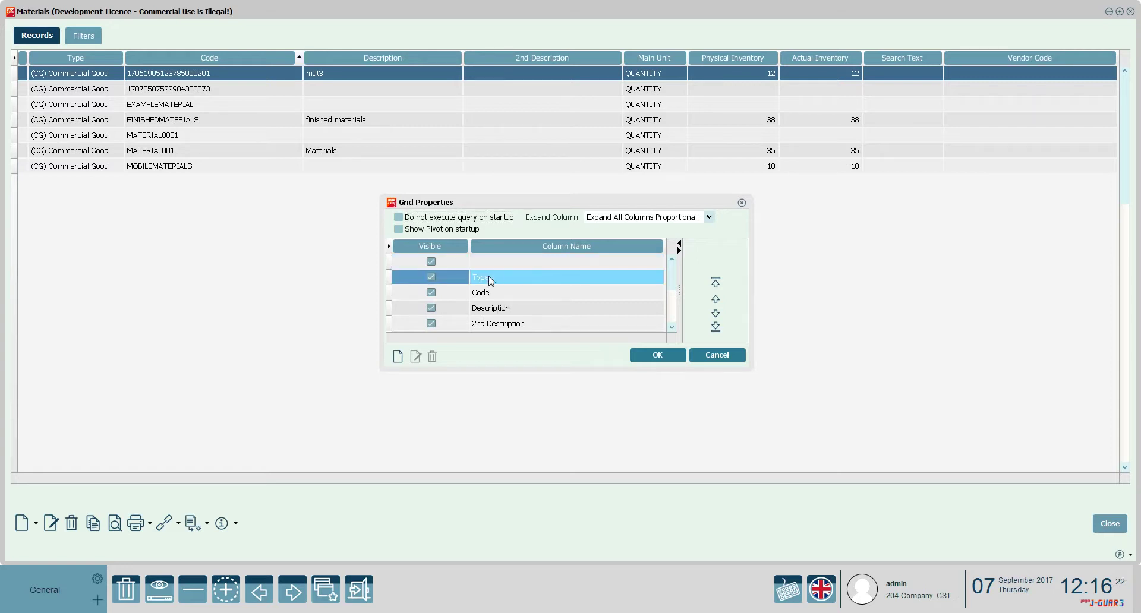
left_click(716, 313)
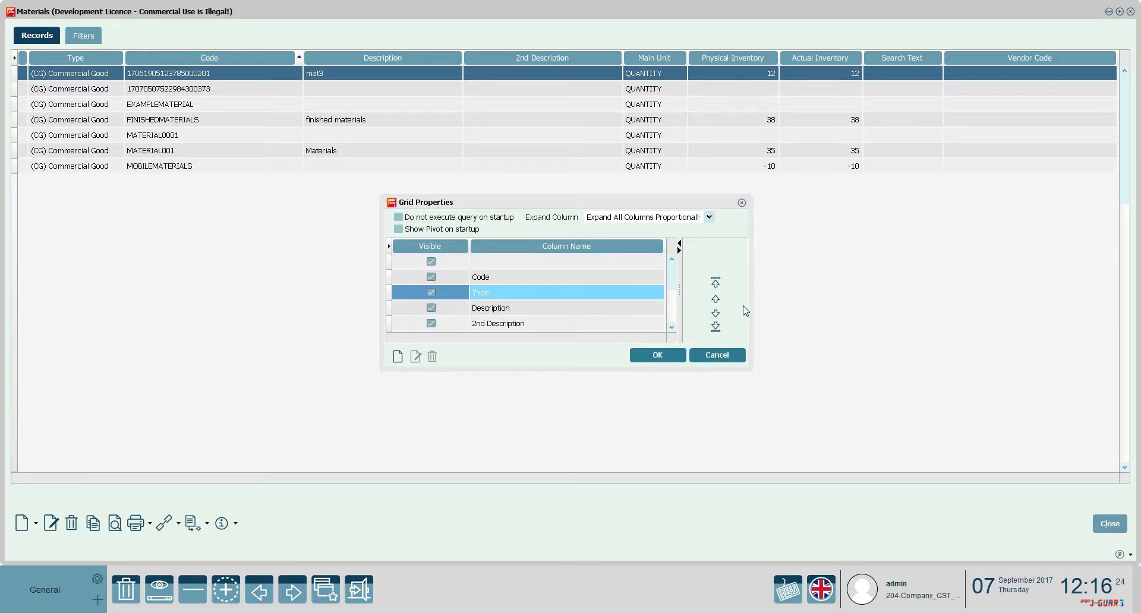
left_click_drag(641, 203, 618, 165)
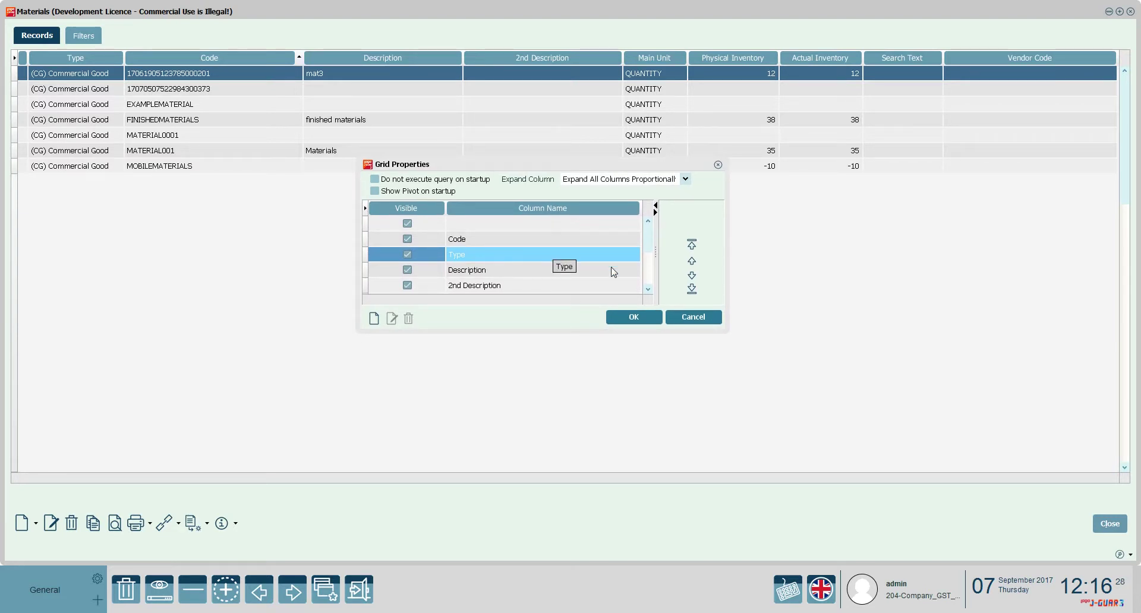
left_click(635, 318)
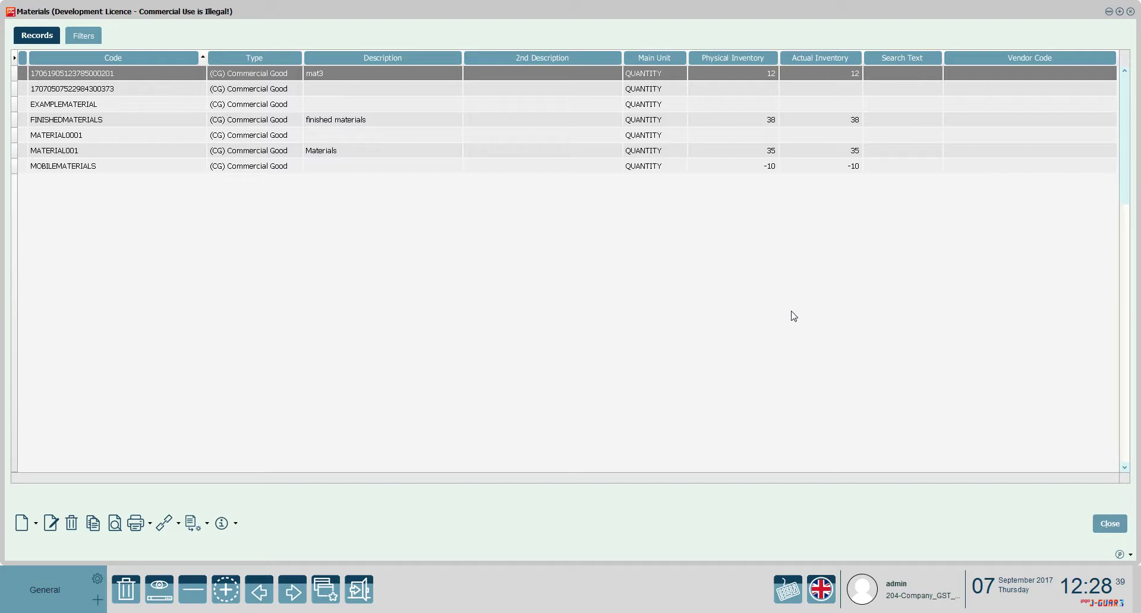
Examine the Materials records in a maximized Table View and close it.
right_click(463, 225)
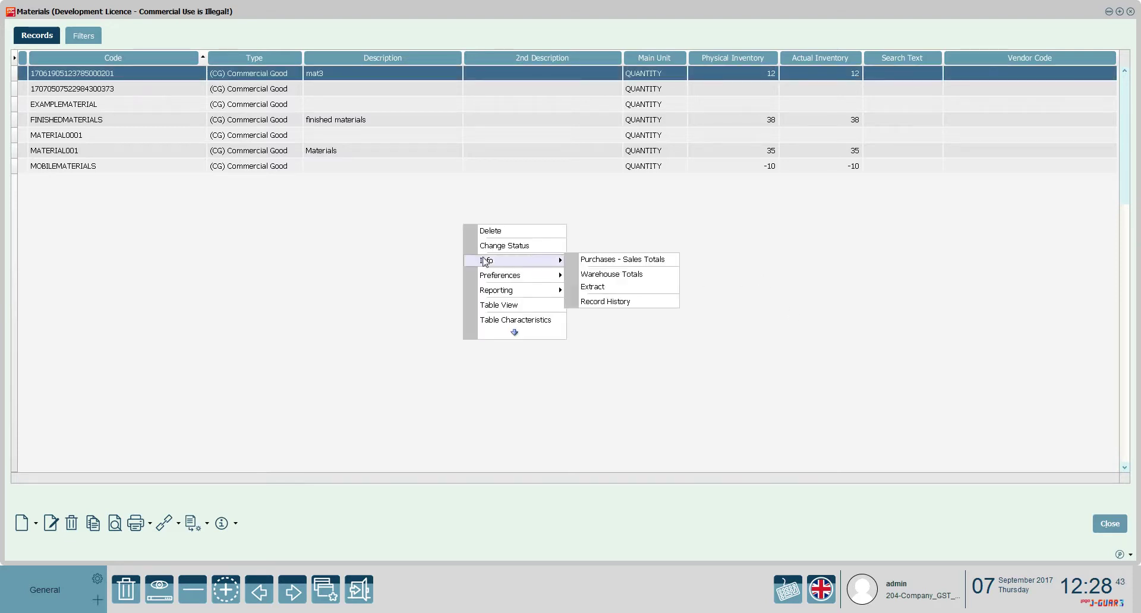
left_click(518, 306)
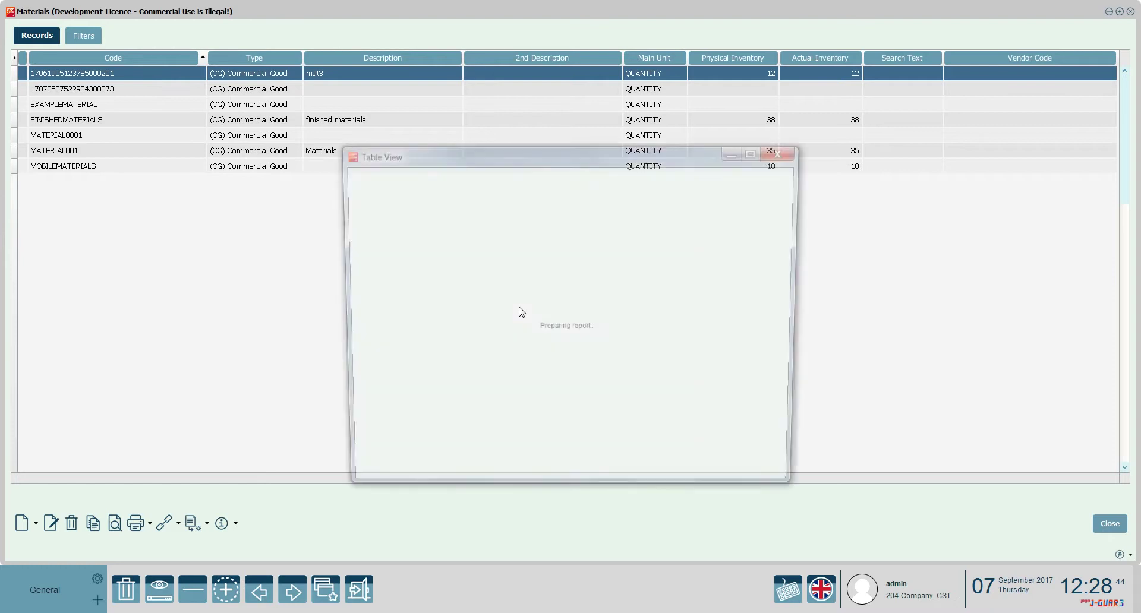
double_click(520, 156)
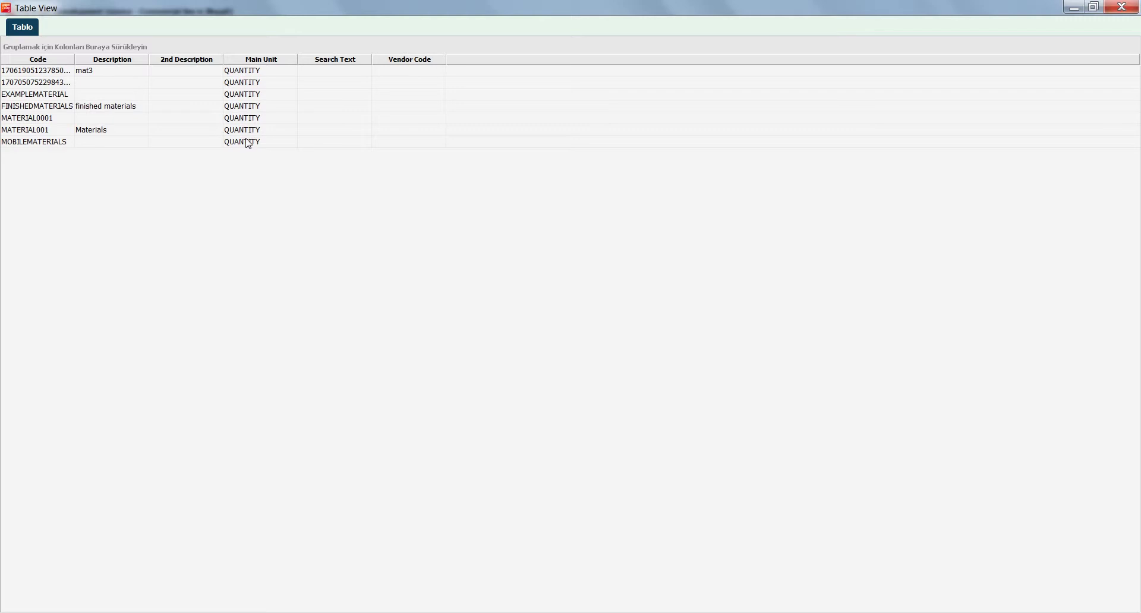
left_click(1122, 6)
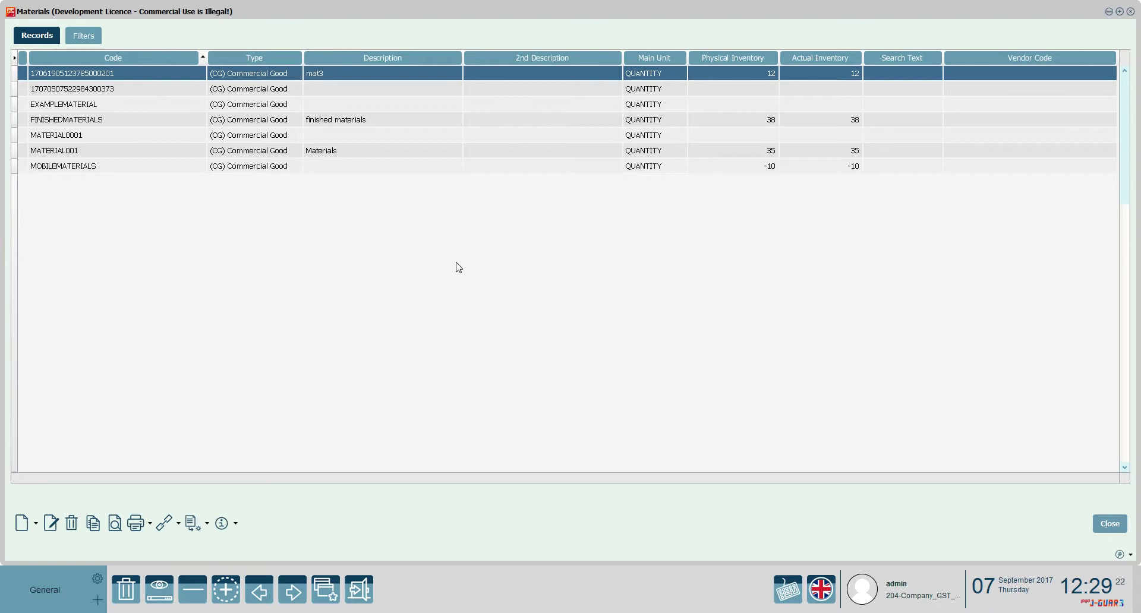
Try to delete the MATERIAL001 record and dismiss the message area.
left_click(293, 153)
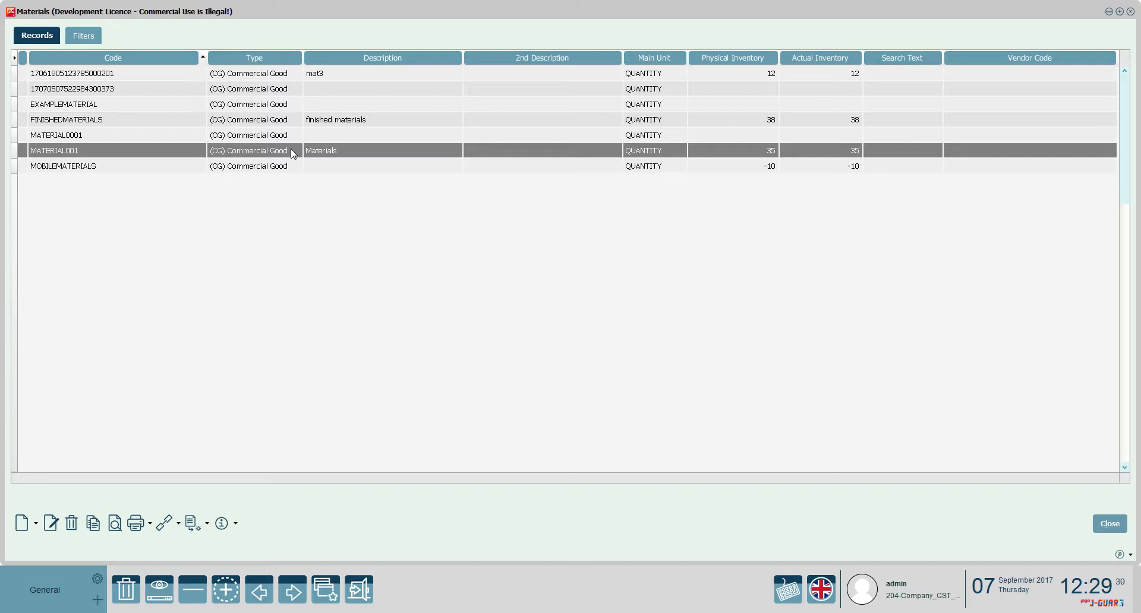
left_click(72, 521)
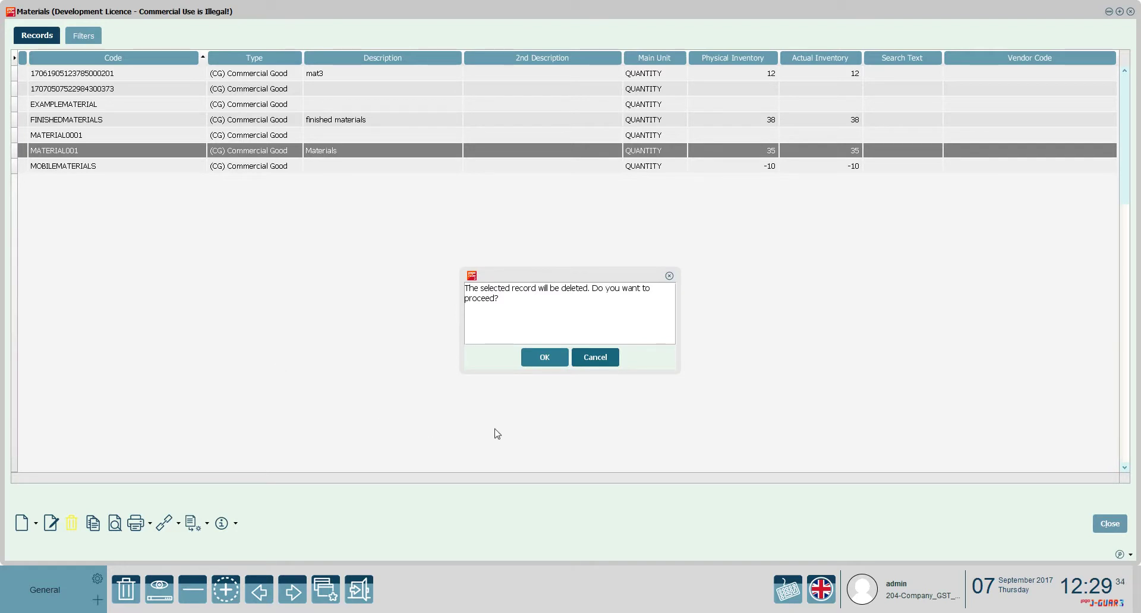
left_click(554, 363)
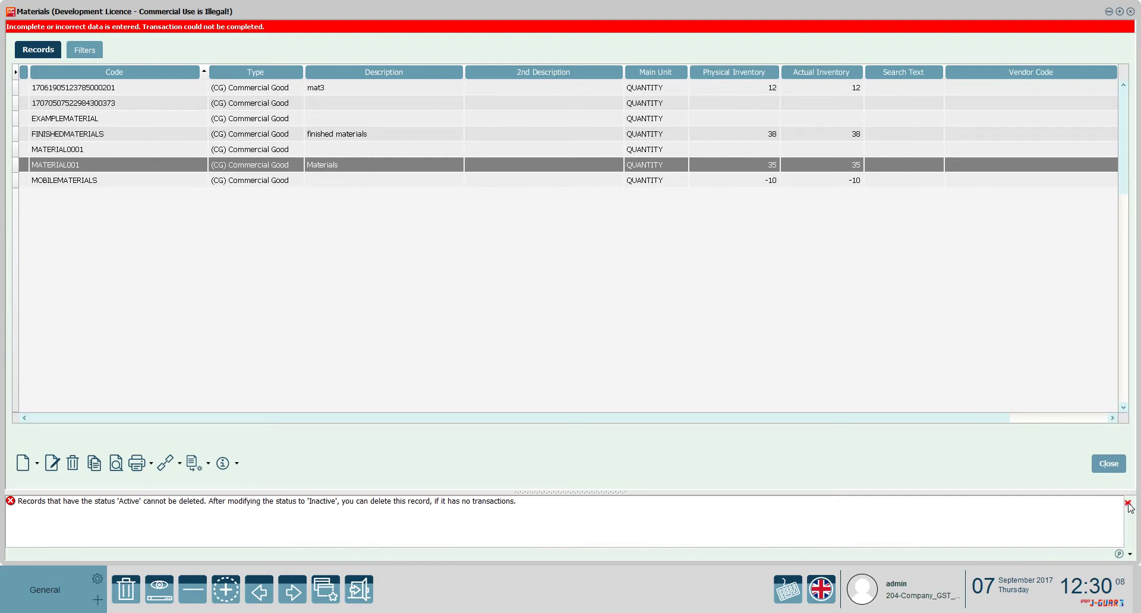
left_click(1127, 503)
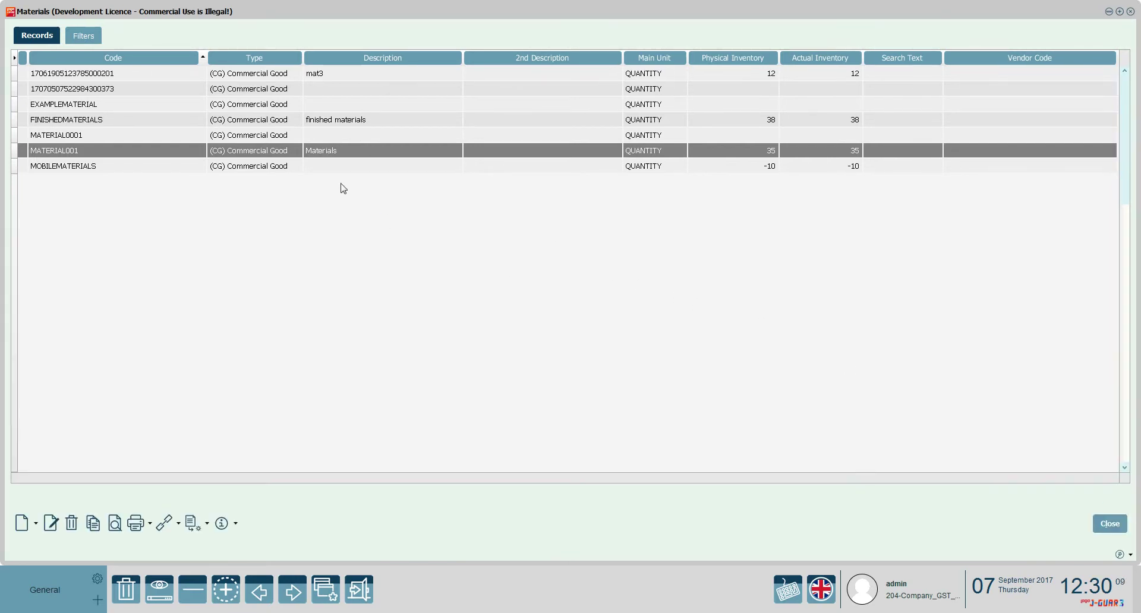
Change the status of the MATERIAL001 record to Inactive.
right_click(332, 147)
left_click(373, 170)
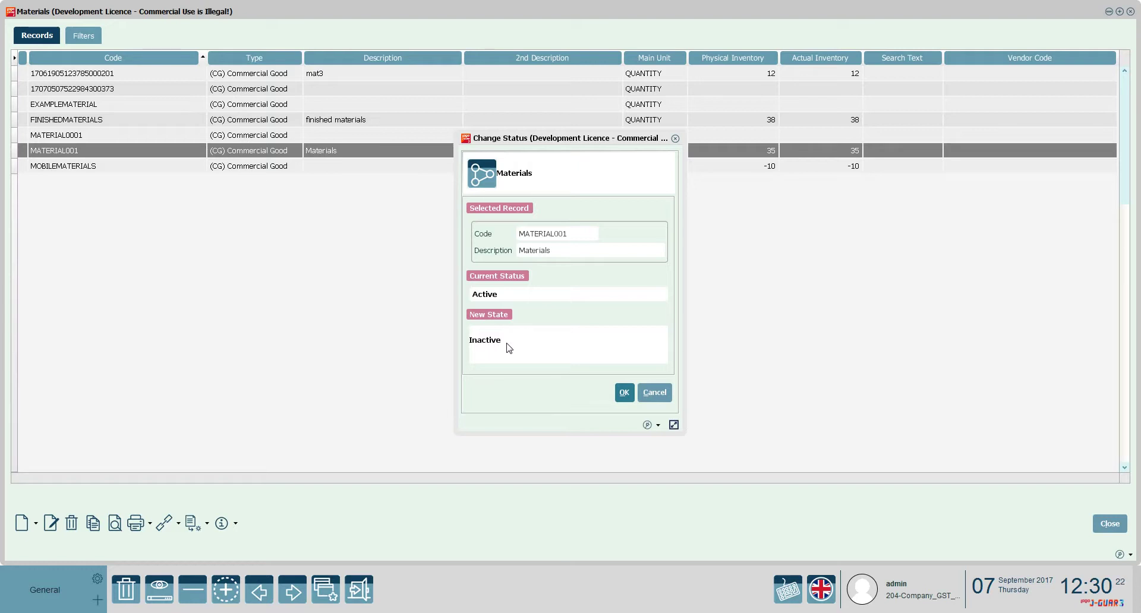
left_click(622, 396)
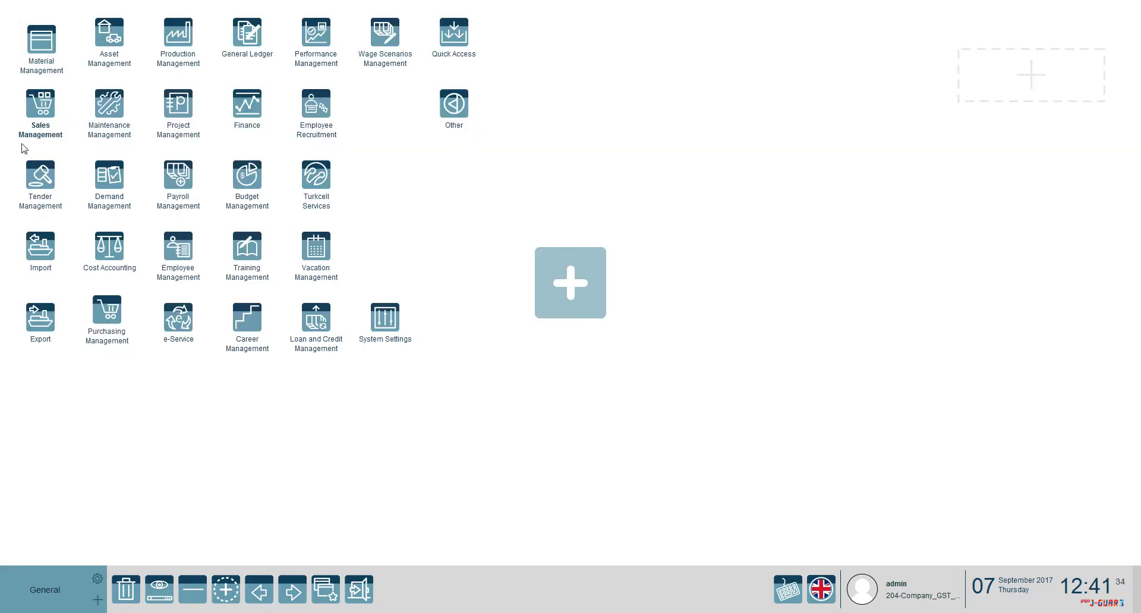
Open the Sales Invoices list from the Sales Management transactions and maximize its window.
left_click(46, 108)
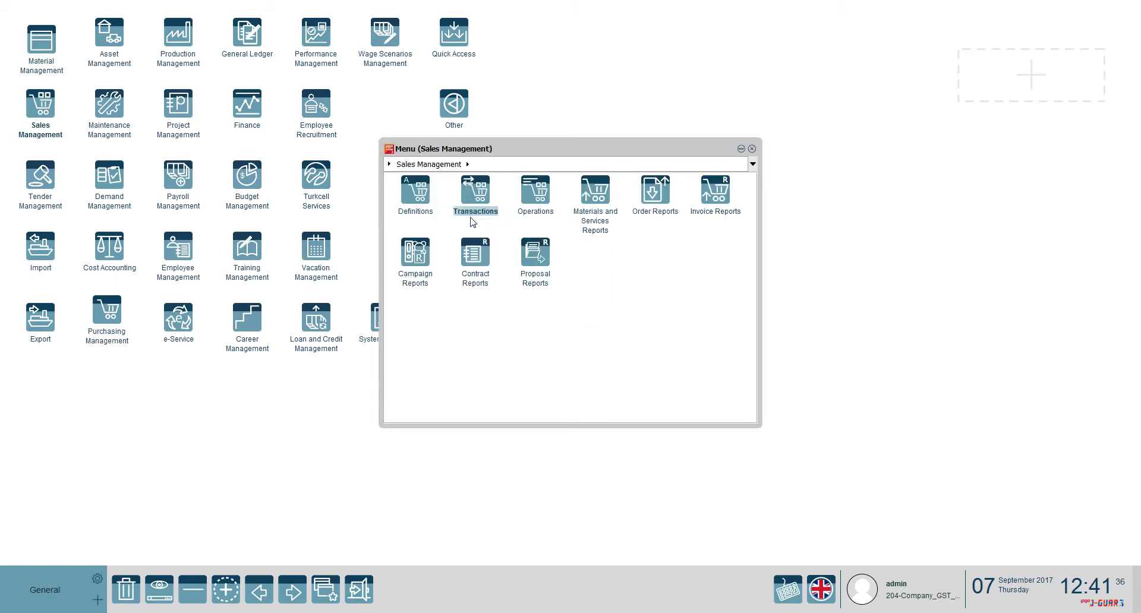
left_click(480, 193)
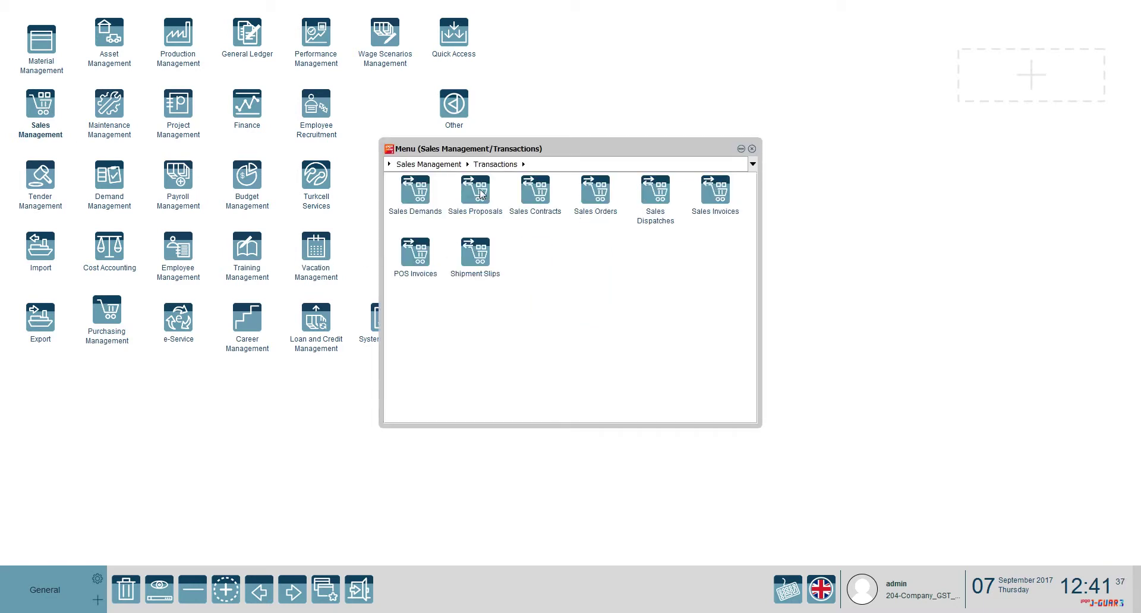
left_click(713, 189)
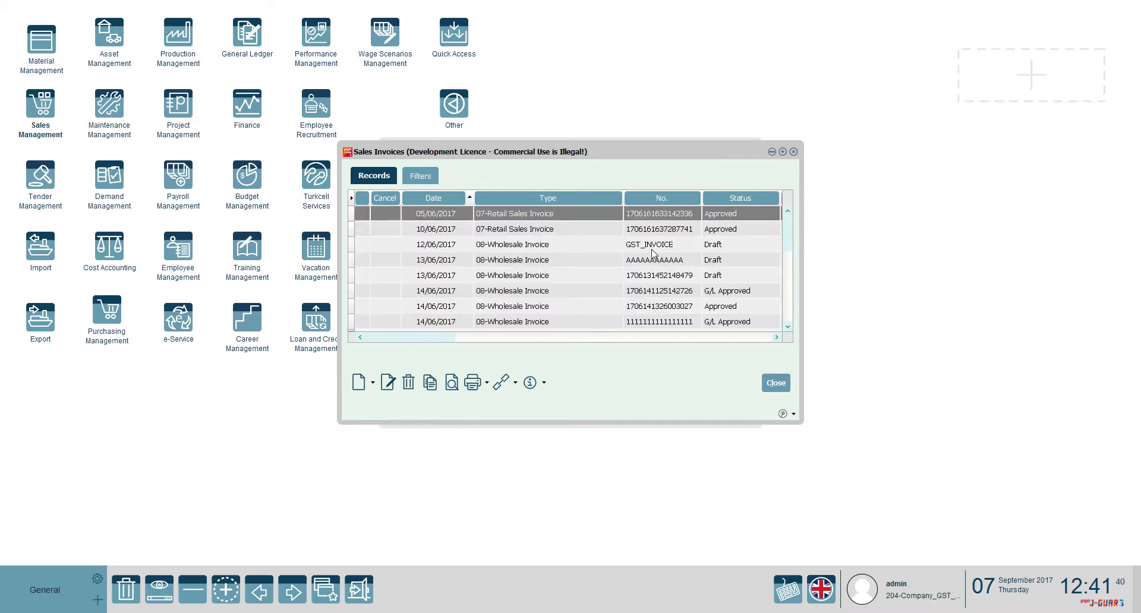
double_click(552, 146)
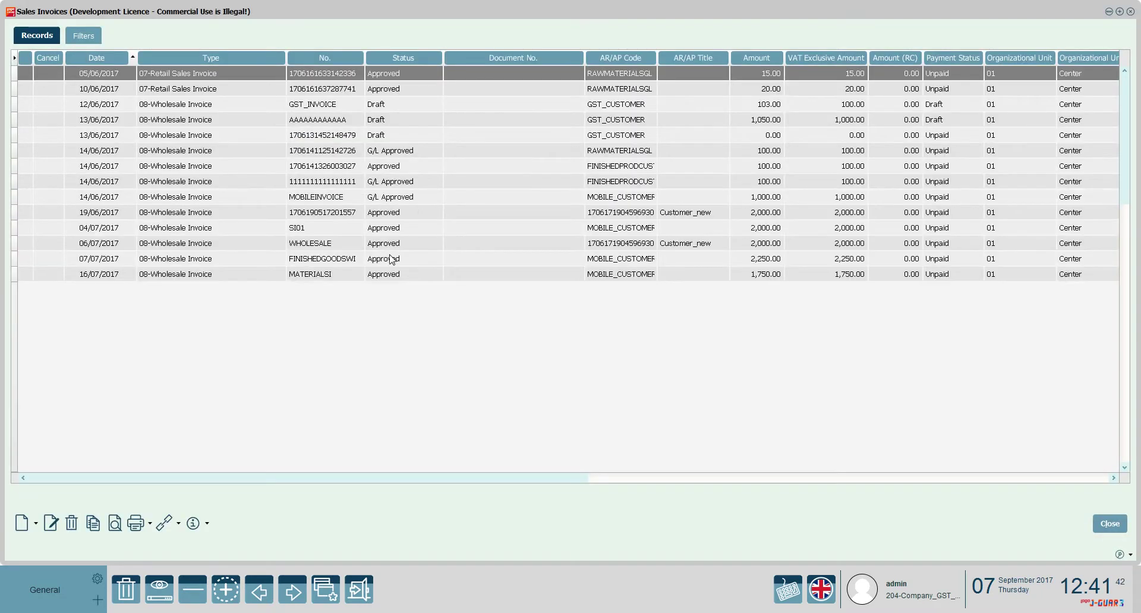
Create a new (08) Wholesale Invoice and maximize its window.
left_click(36, 521)
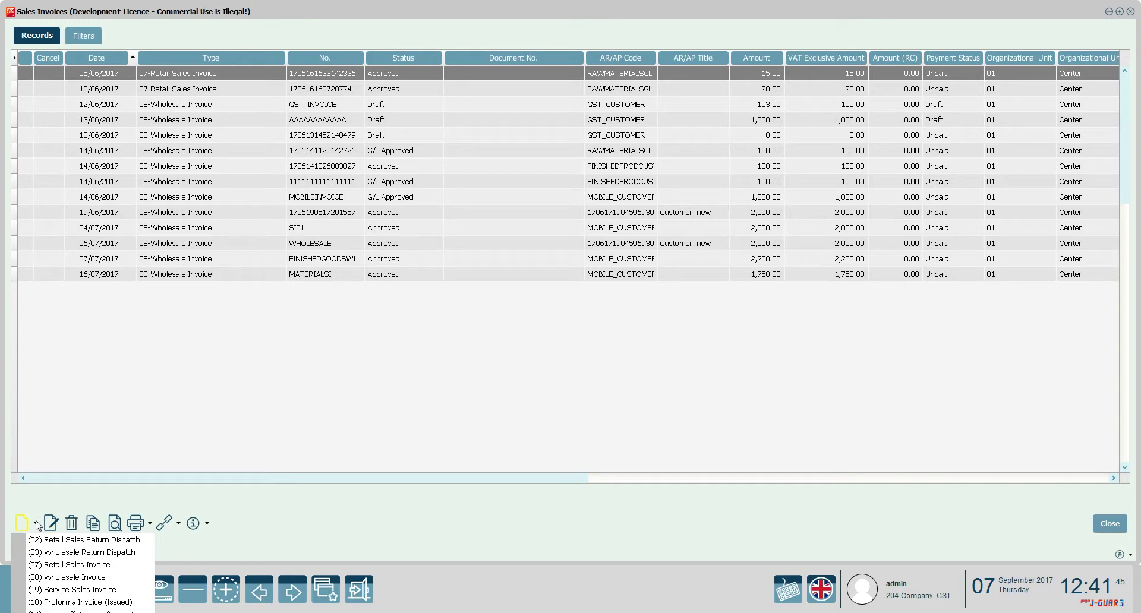
left_click(60, 579)
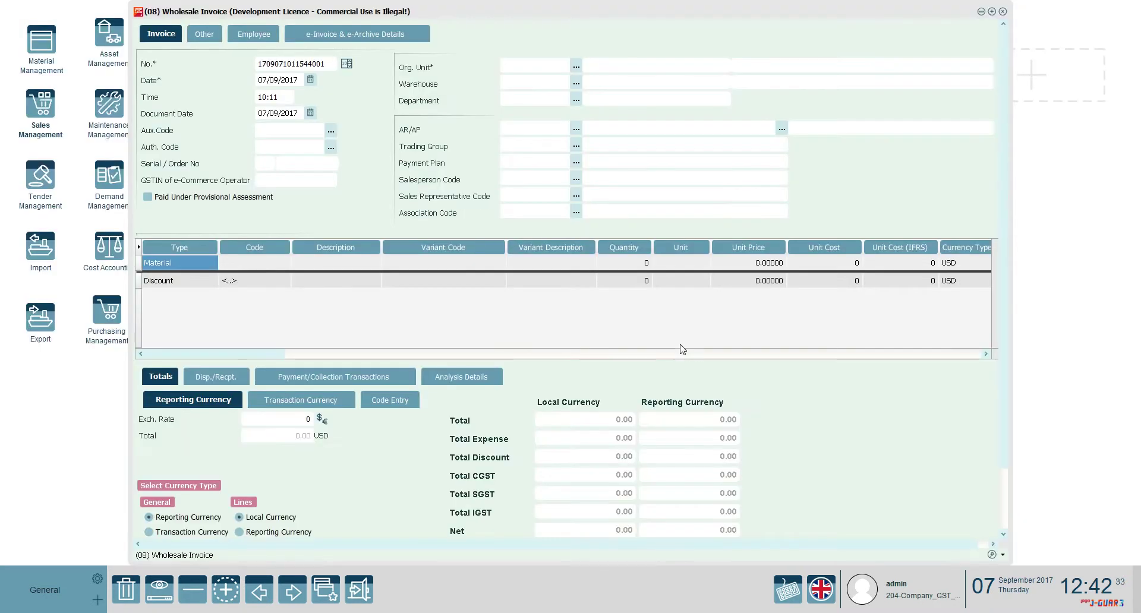
double_click(401, 12)
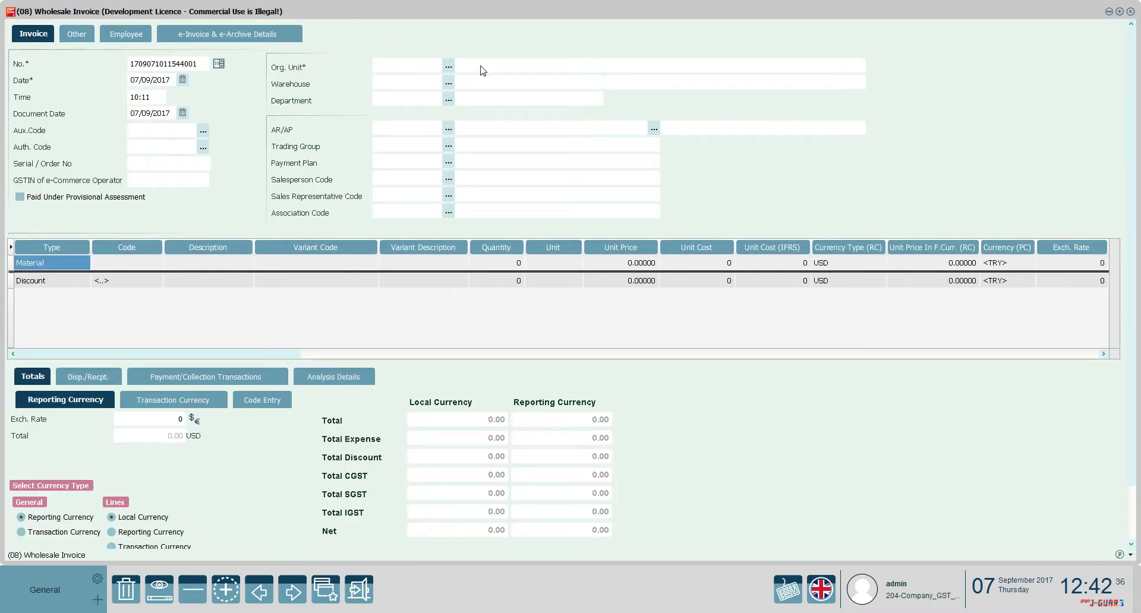
Set the invoice's organizational unit to 01 Center, warehouse to 01.01.02 GST_Warehouse_AP and department to 01 Center.
left_click(448, 67)
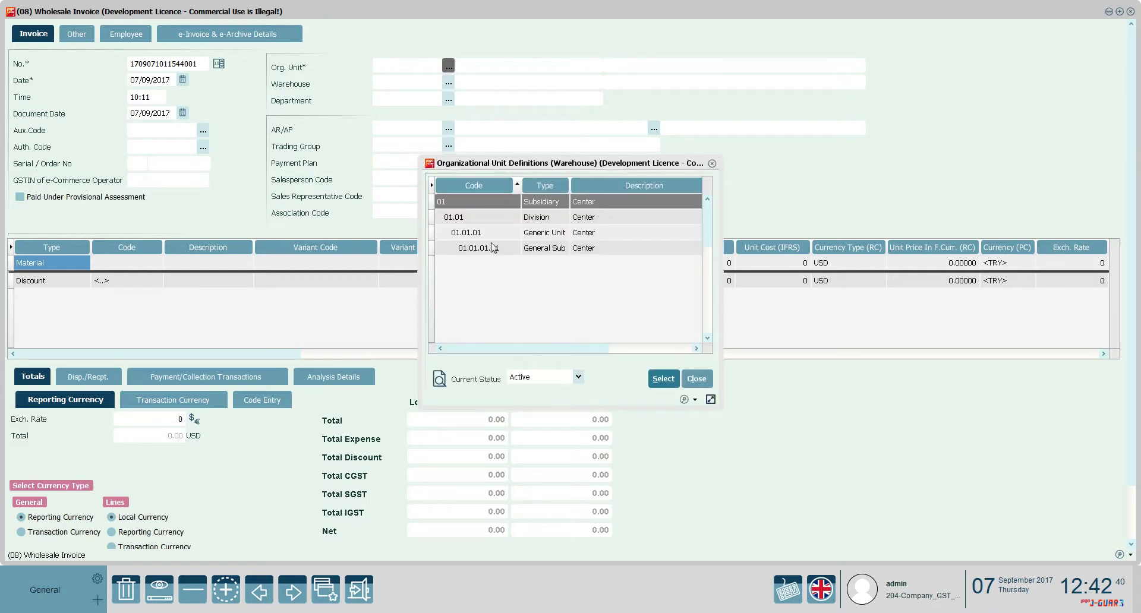
double_click(486, 206)
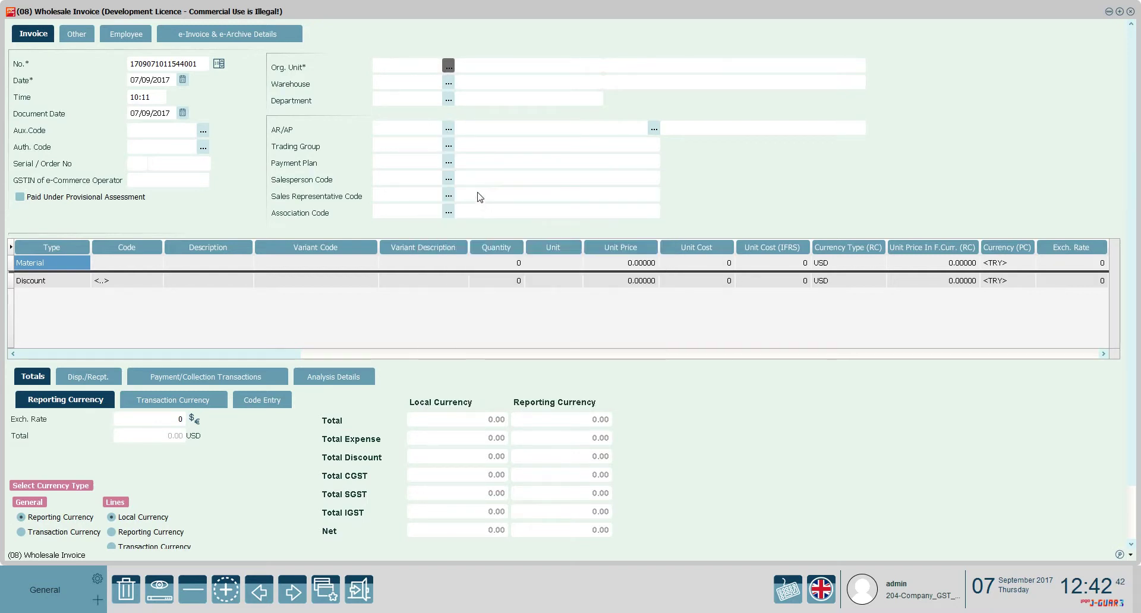
left_click(449, 83)
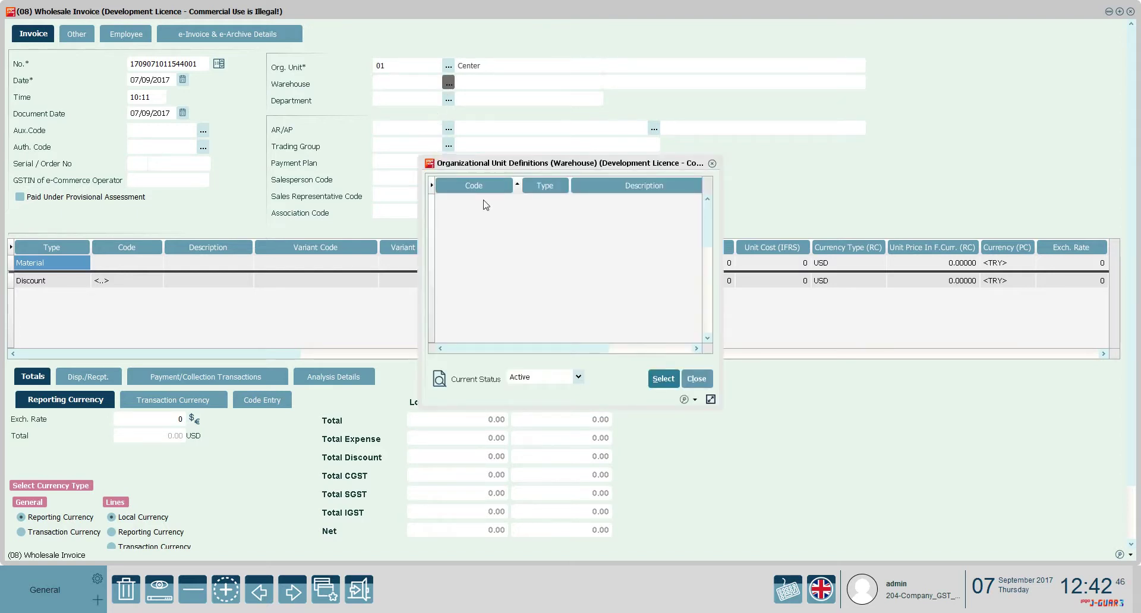
double_click(537, 202)
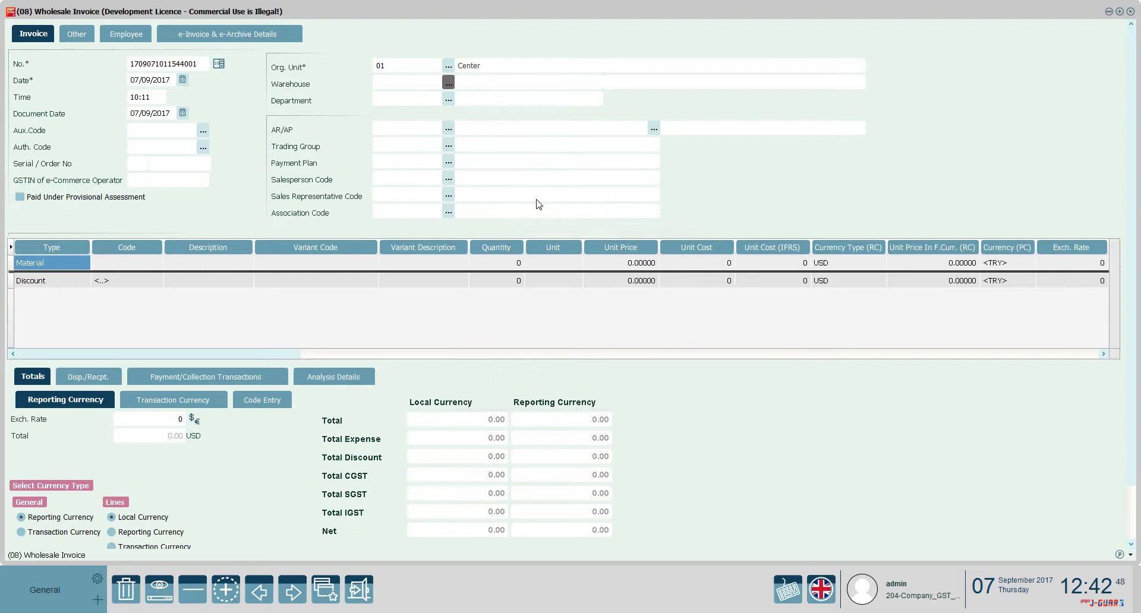
left_click(446, 103)
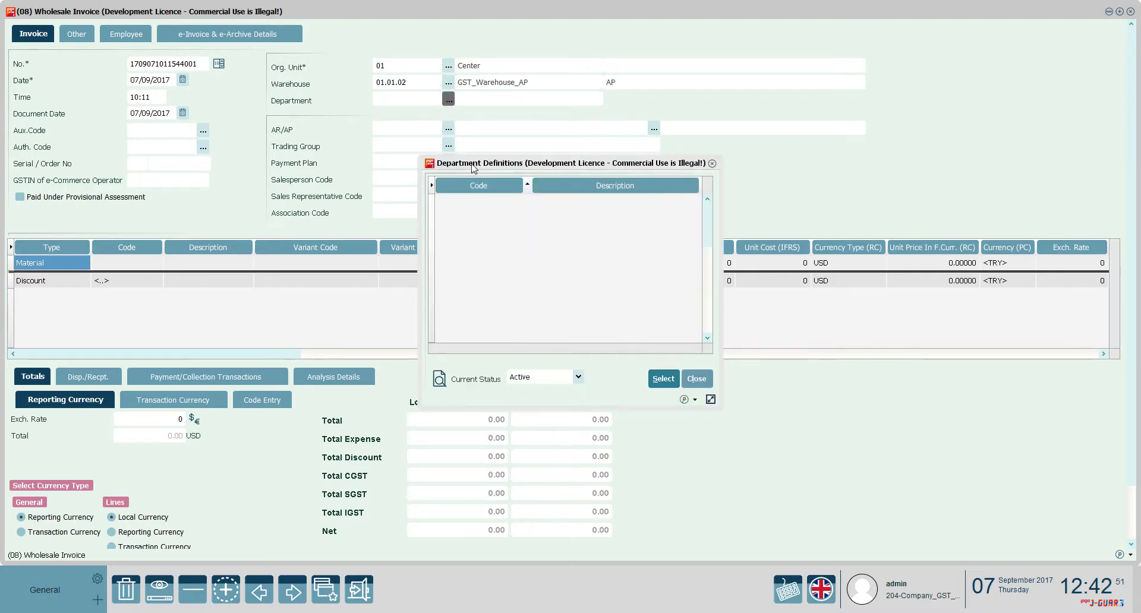
double_click(532, 205)
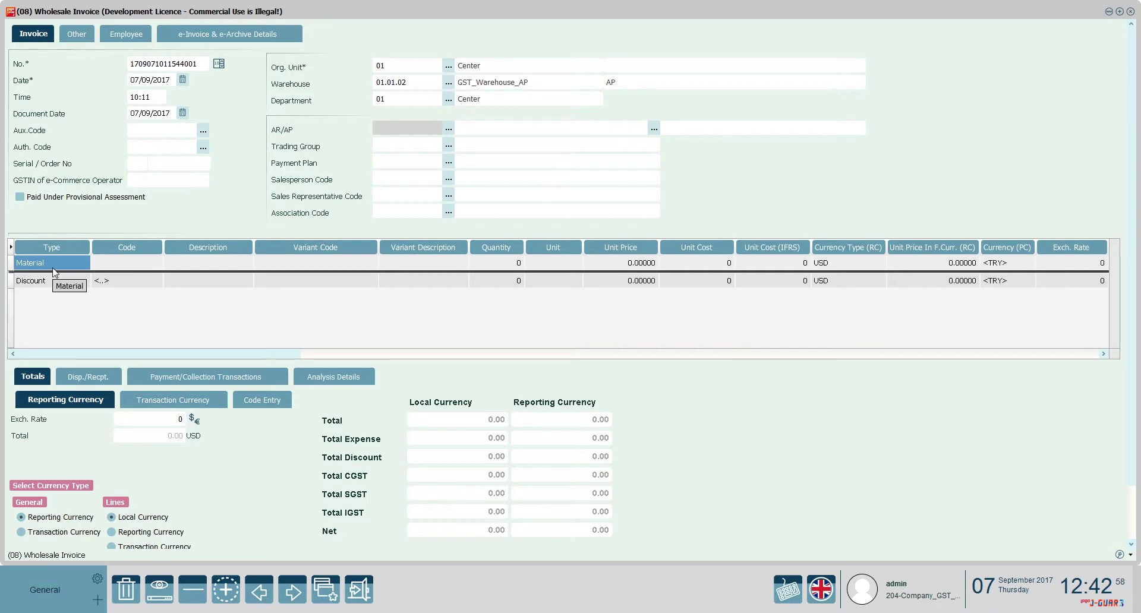
Fill the first material line with mat3, quantity 1 and unit price 100.
left_click(212, 265)
left_click(145, 267)
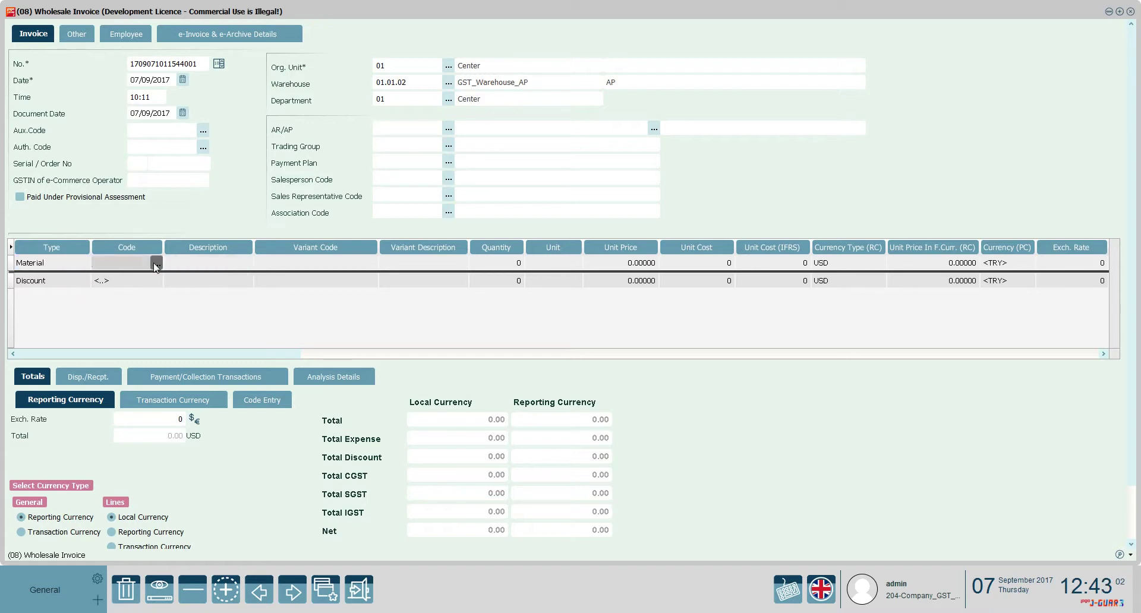
left_click(156, 264)
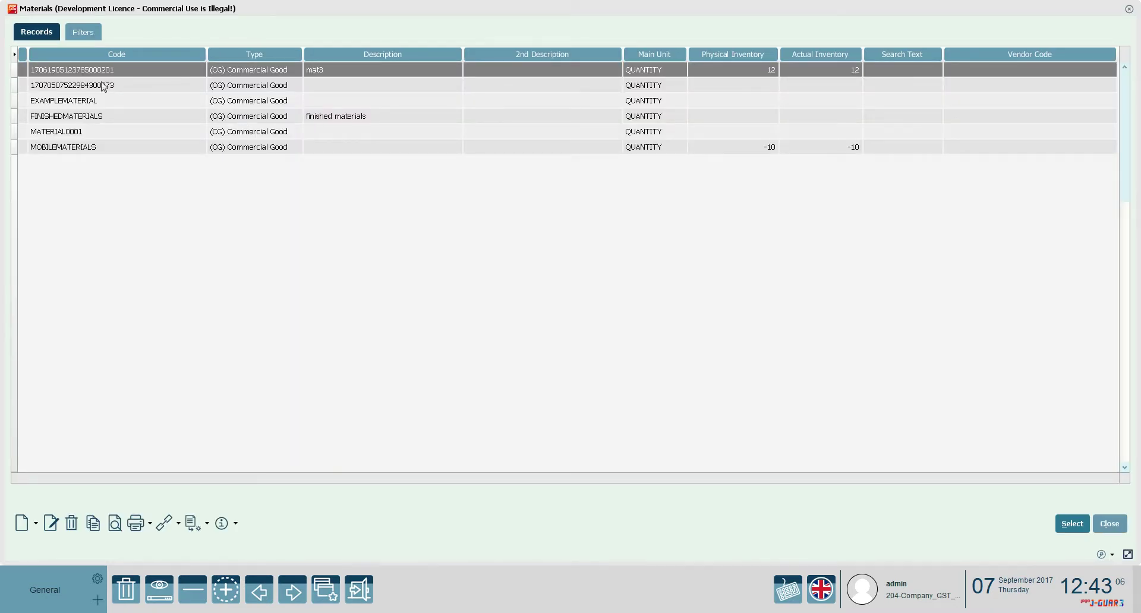
double_click(92, 75)
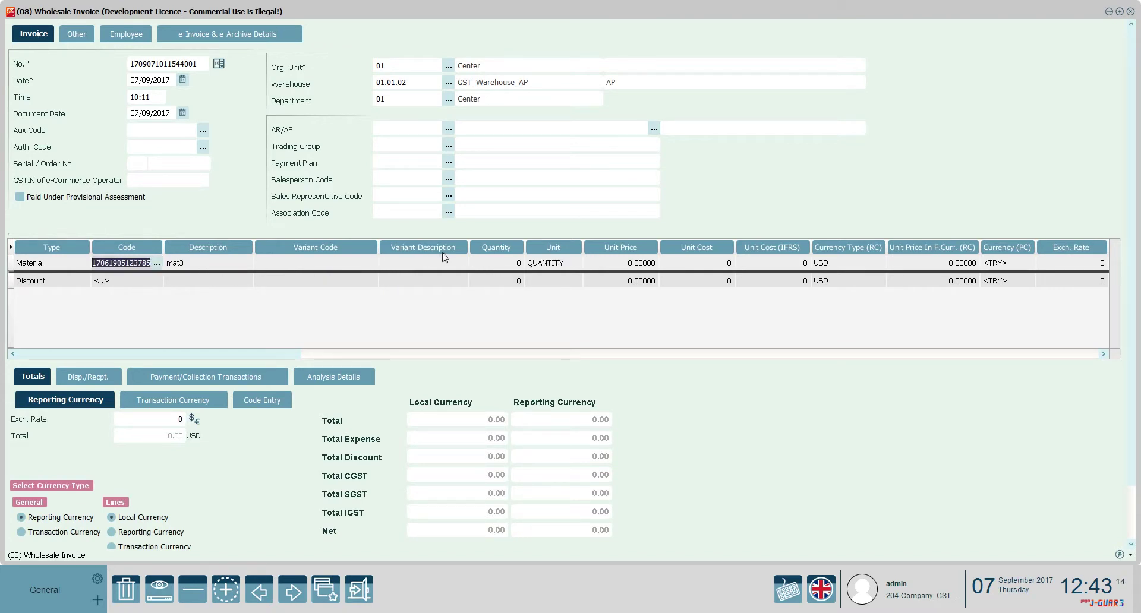
left_click(500, 263)
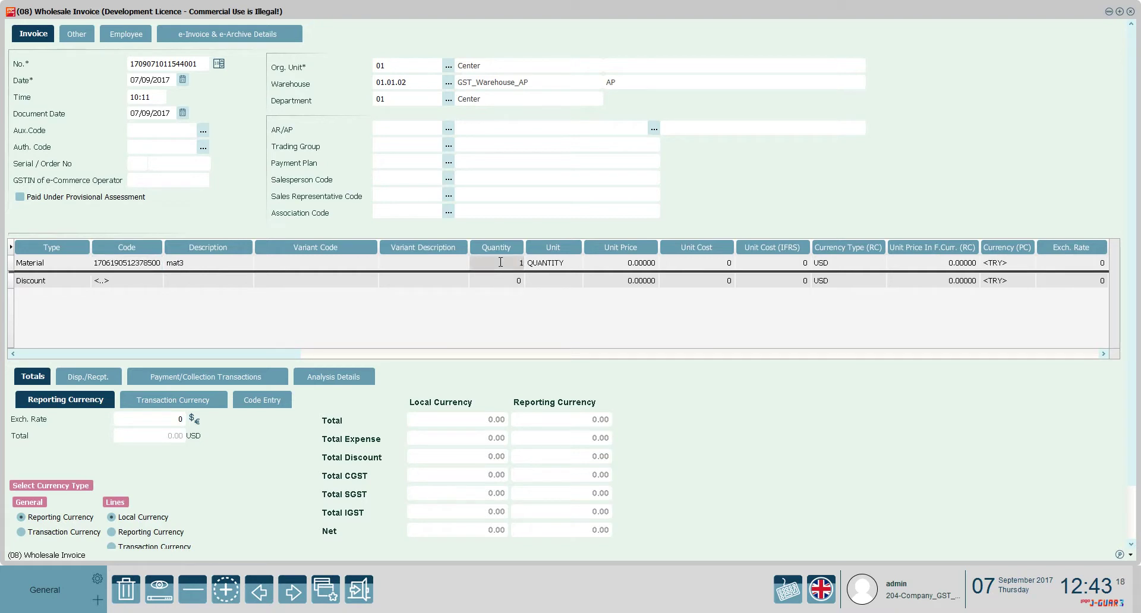
left_click(613, 267)
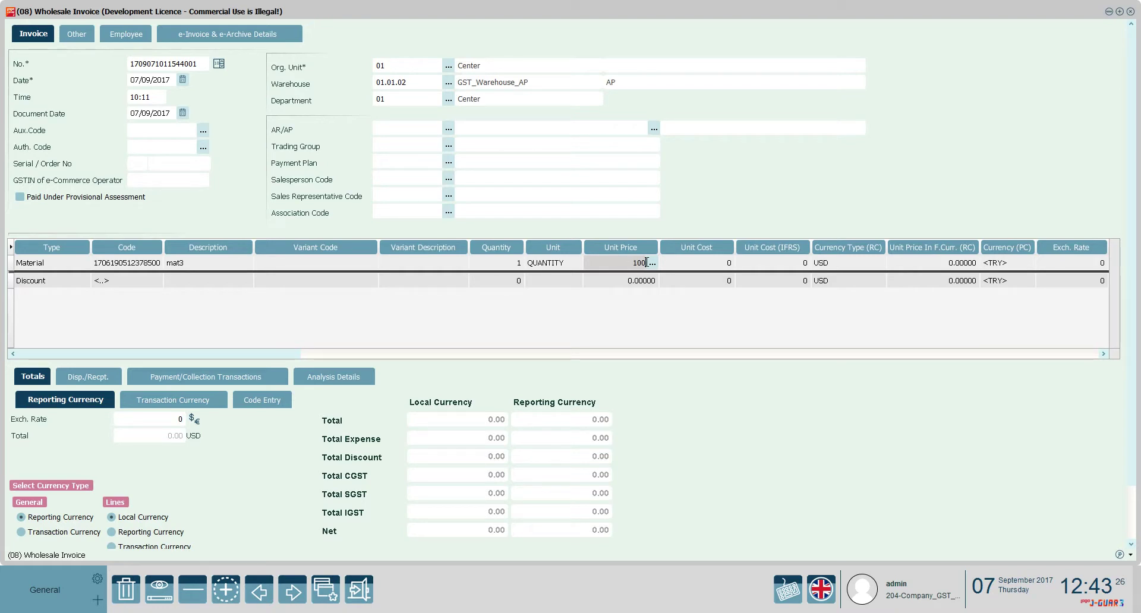
type("100")
key("Return")
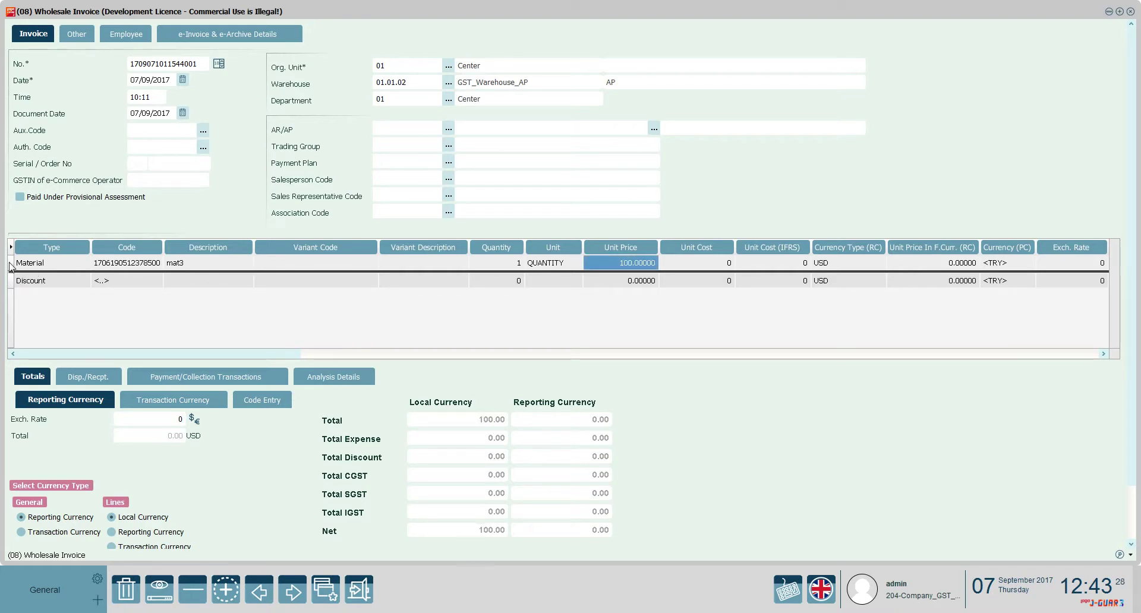
left_click(52, 269)
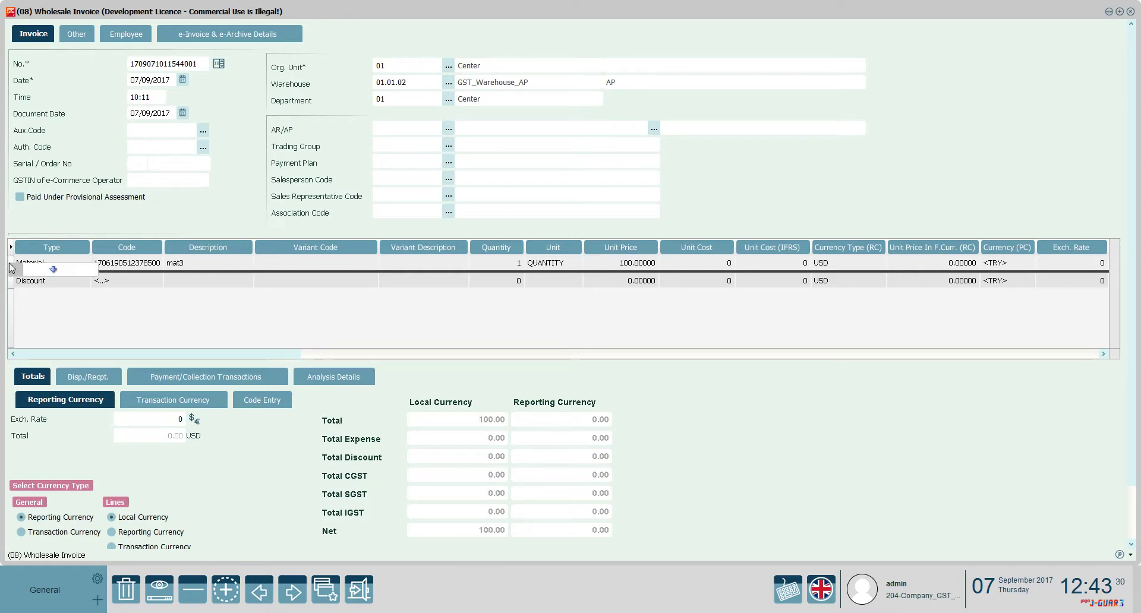
right_click(52, 269)
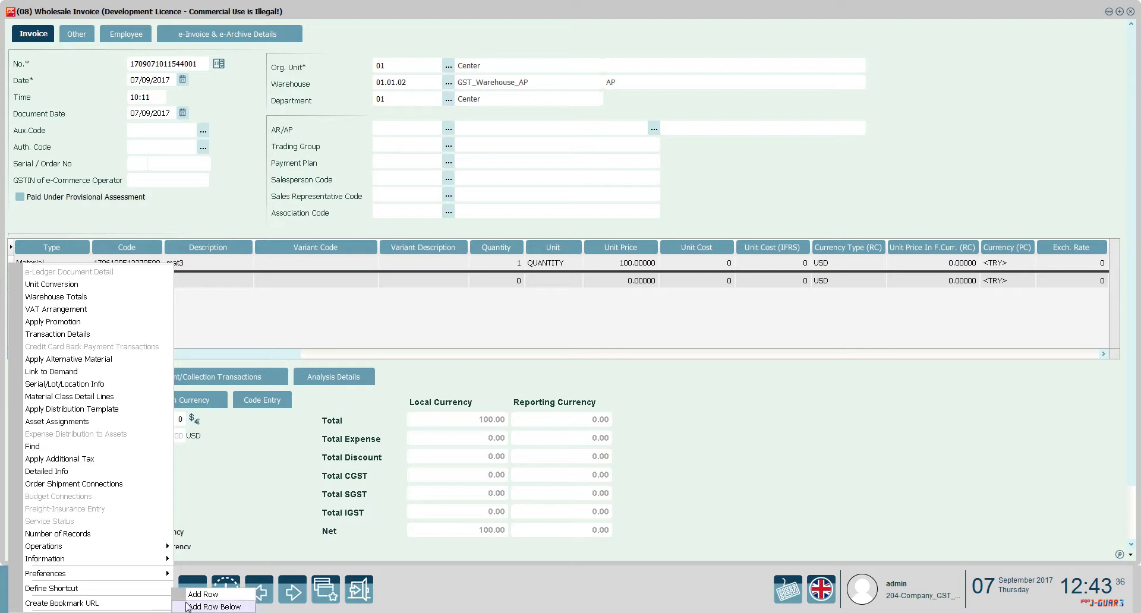
key("Escape")
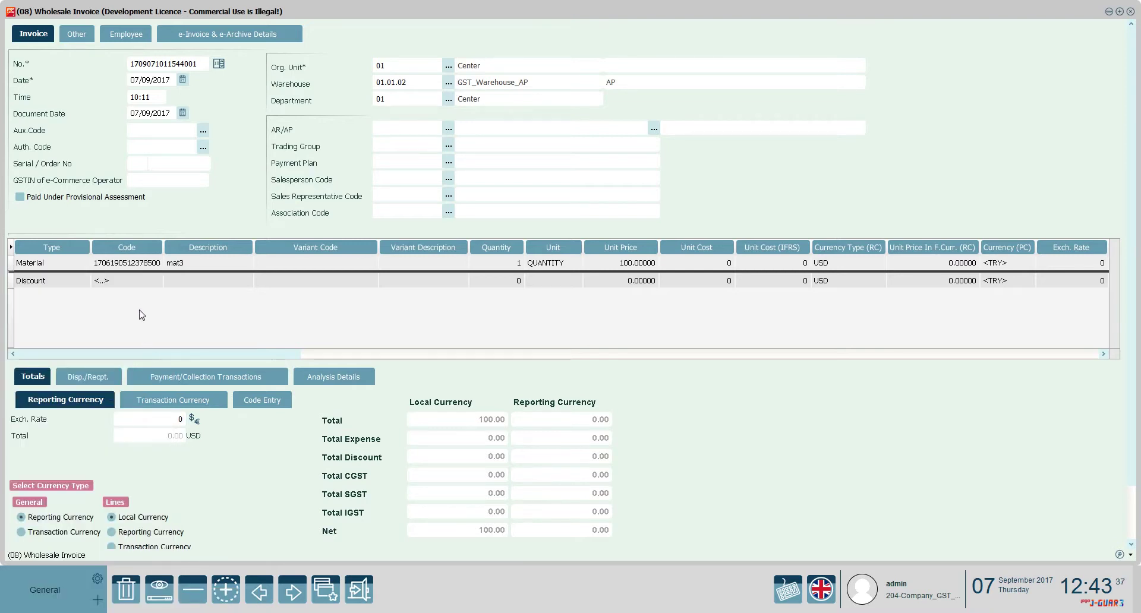
left_click(85, 276)
left_click(122, 277)
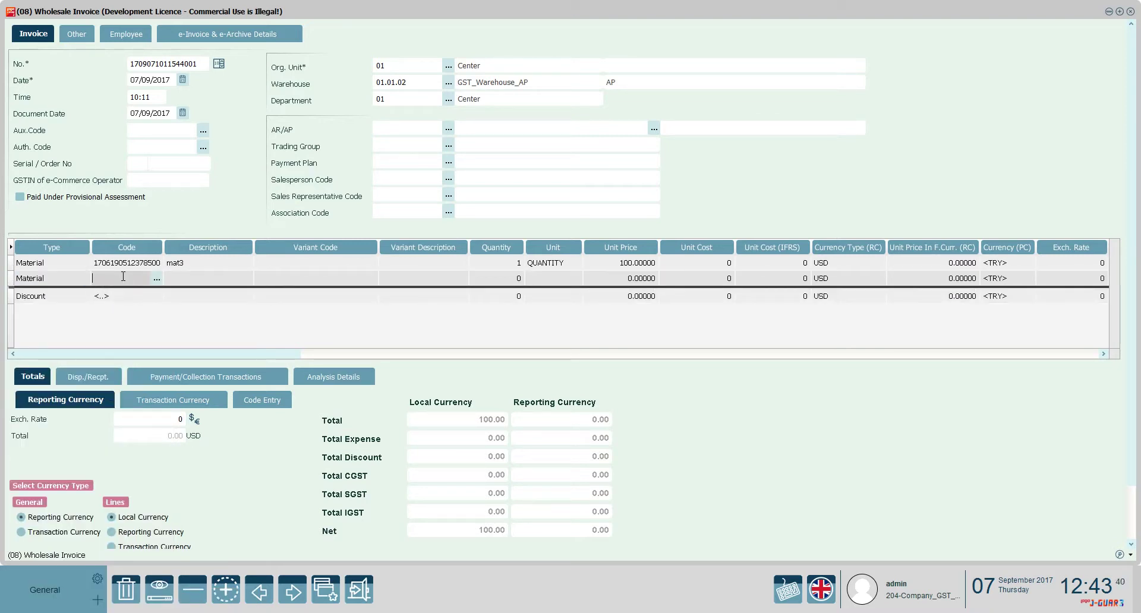
left_click(156, 279)
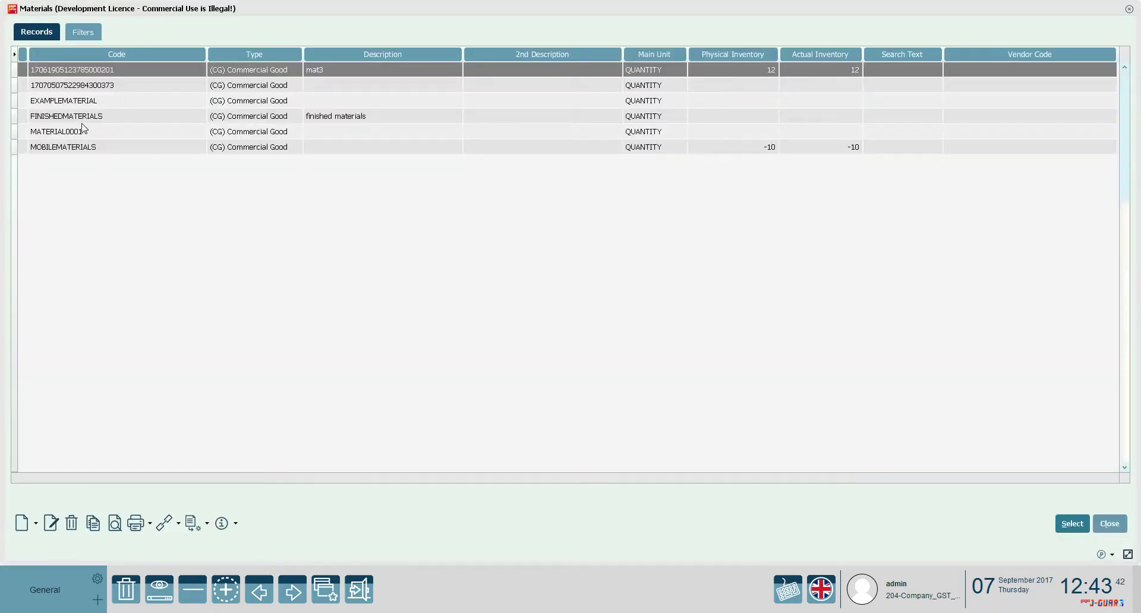
left_click(84, 86)
double_click(84, 86)
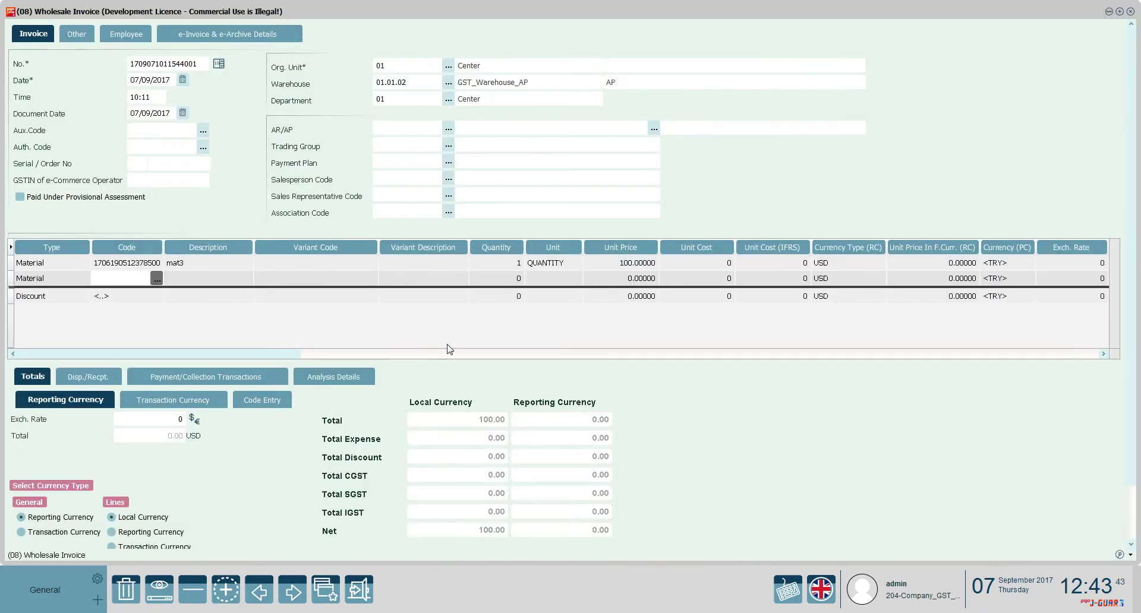
Set the second material line's quantity to 2 and unit price to 200.
left_click(517, 279)
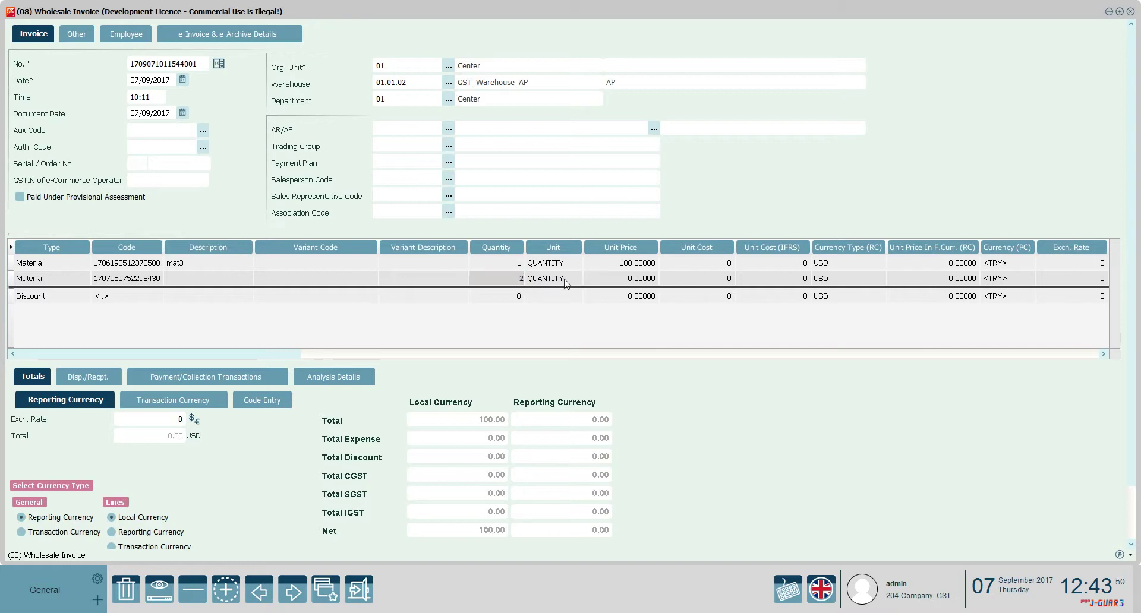
left_click(625, 279)
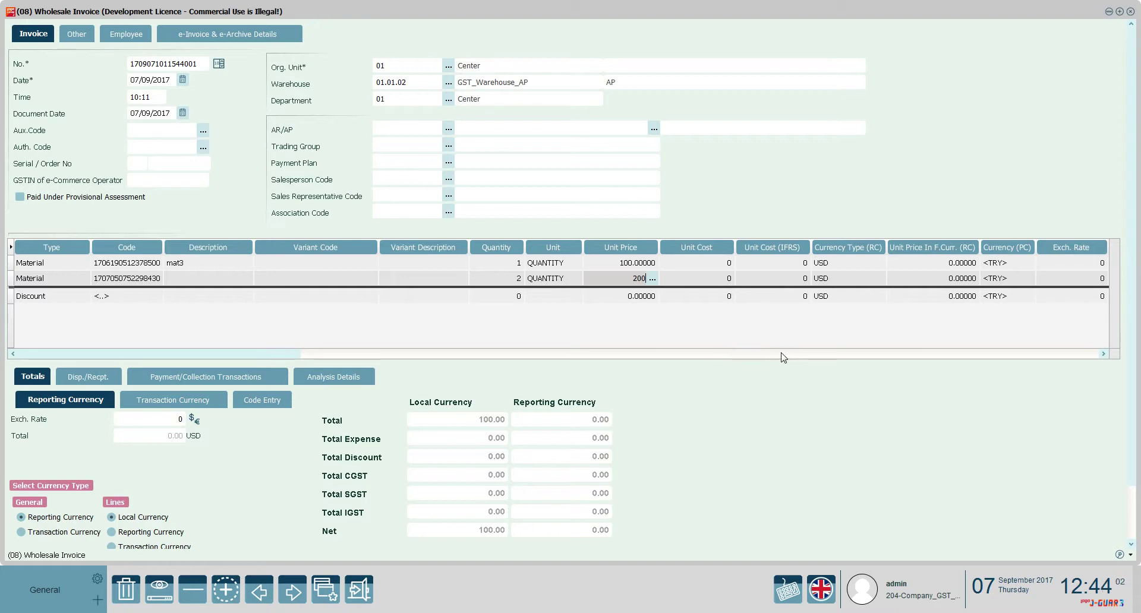
left_click(442, 292)
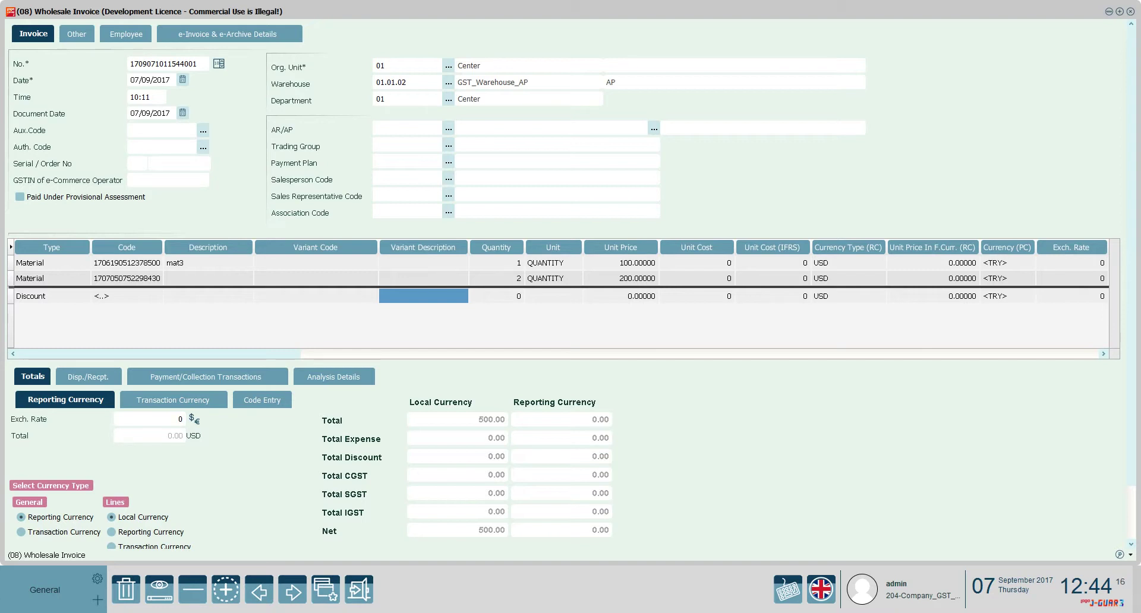
Open a blank workbook in Excel 2013, maximize it, and return to the wholesale invoice.
key("super")
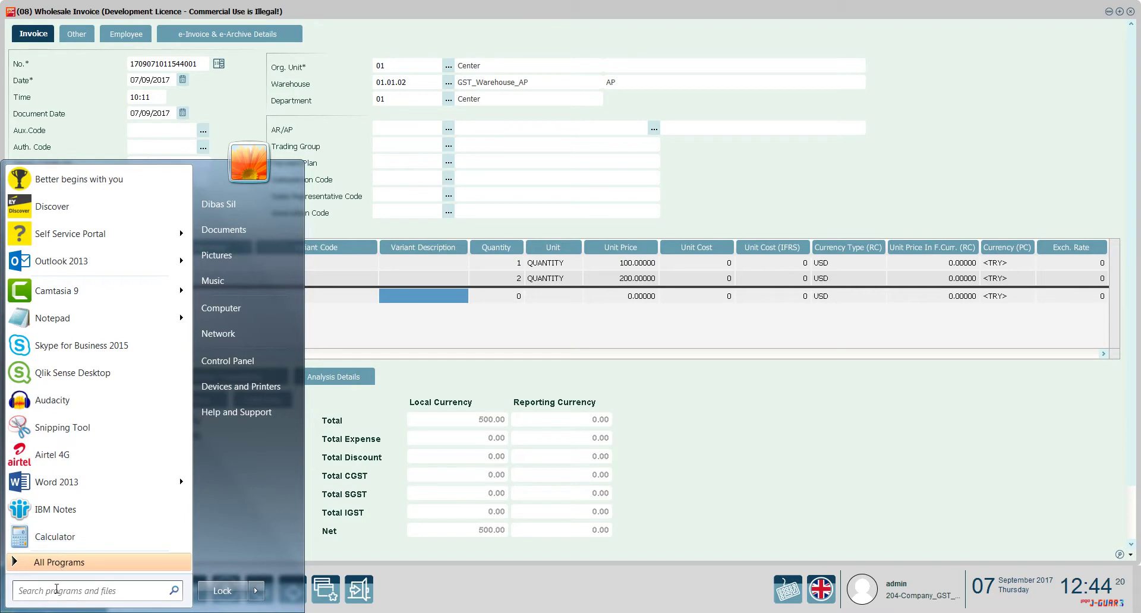
type("exce")
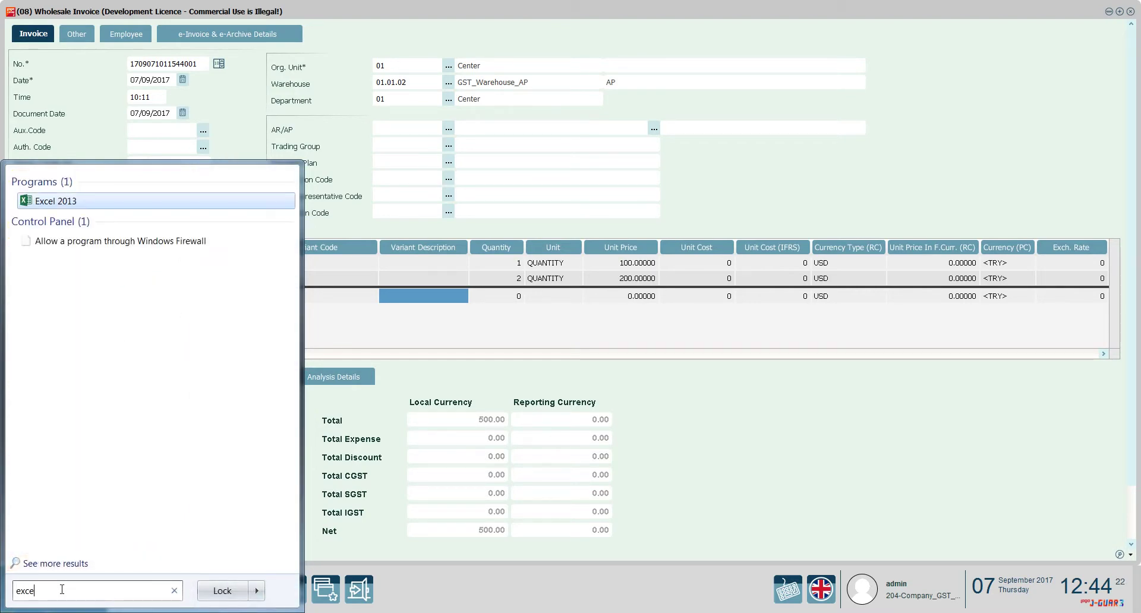
type("l")
left_click(56, 201)
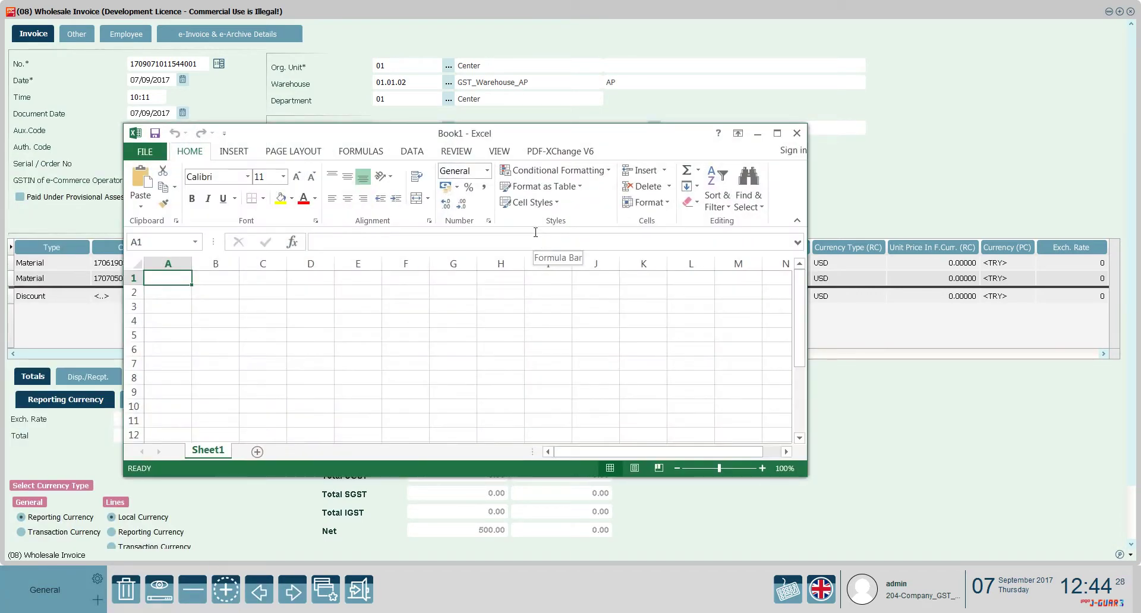
left_click_drag(488, 138, 701, 141)
double_click(702, 141)
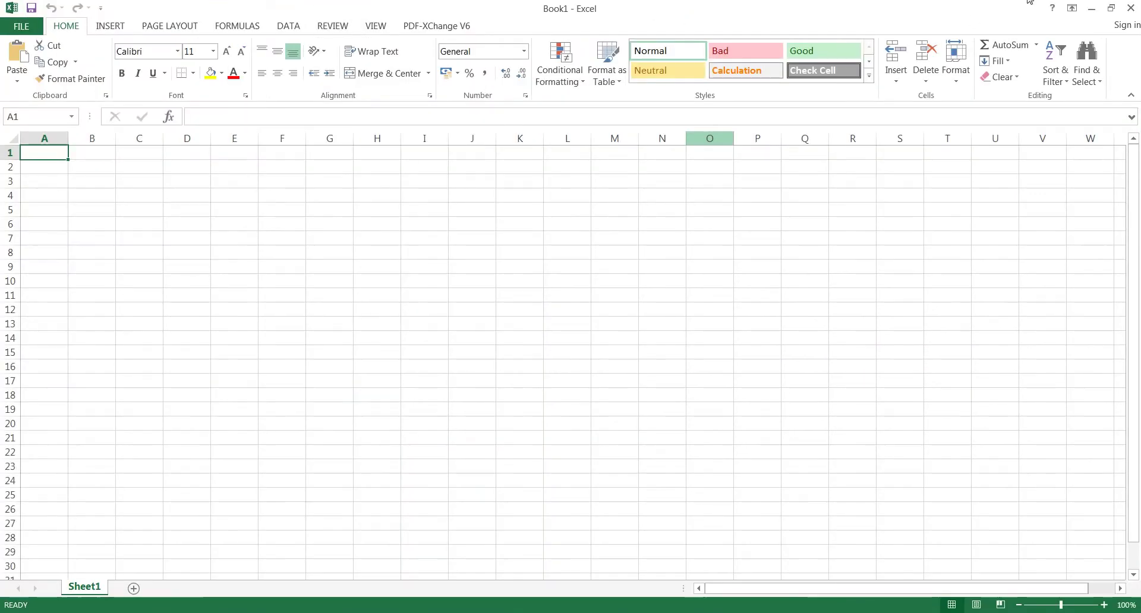
left_click(1091, 8)
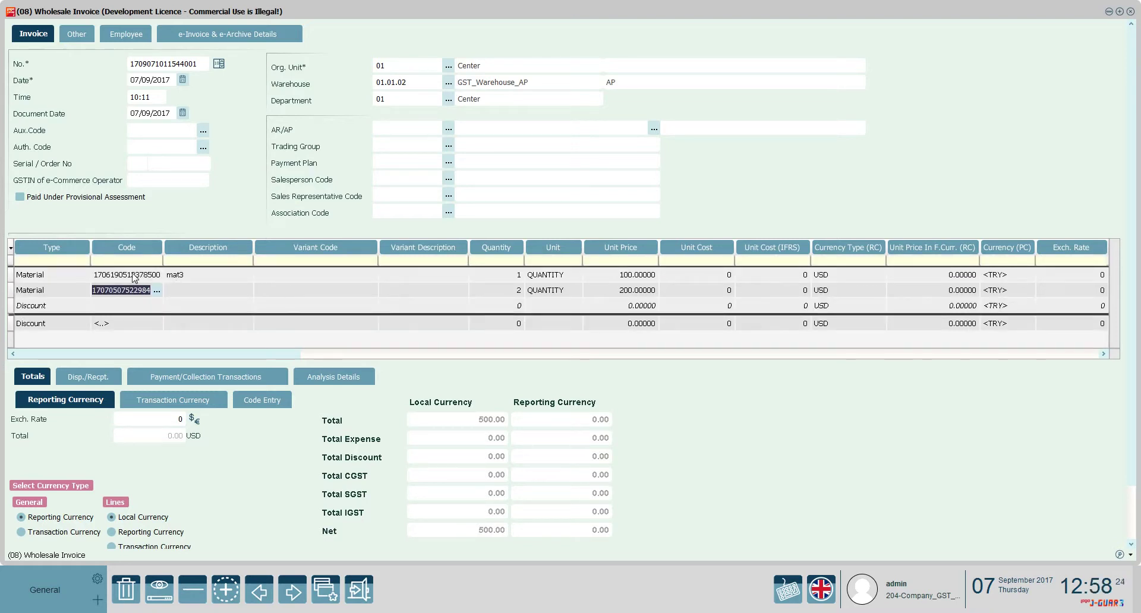
In the Excel sheet holding the invoice lines, set the second material's quantity in cell F11 to 3.
left_click_drag(307, 445, 51, 158)
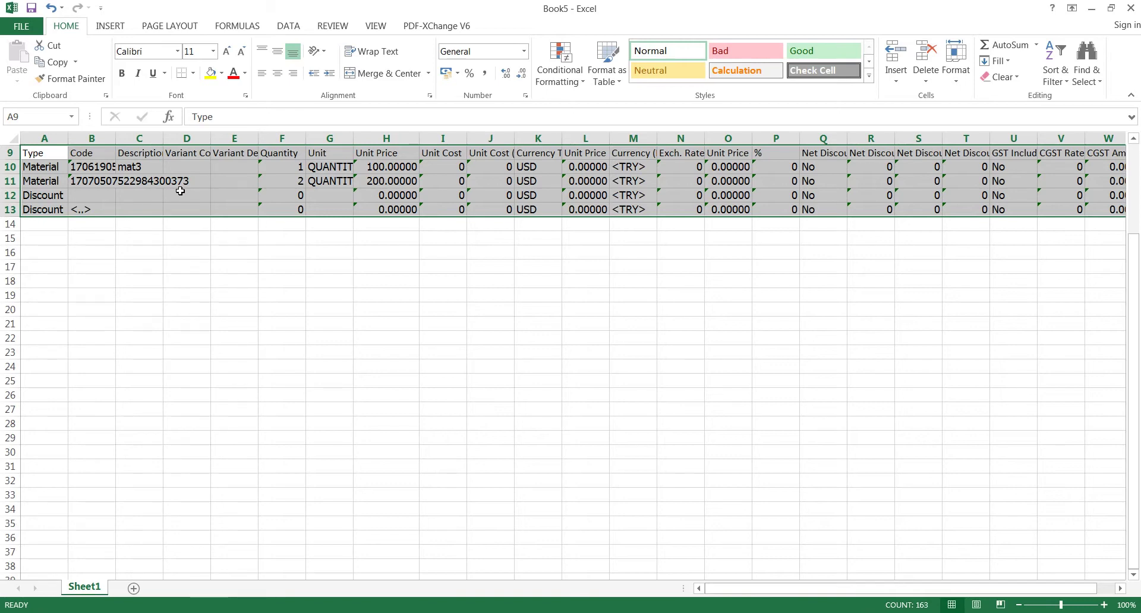
left_click(298, 181)
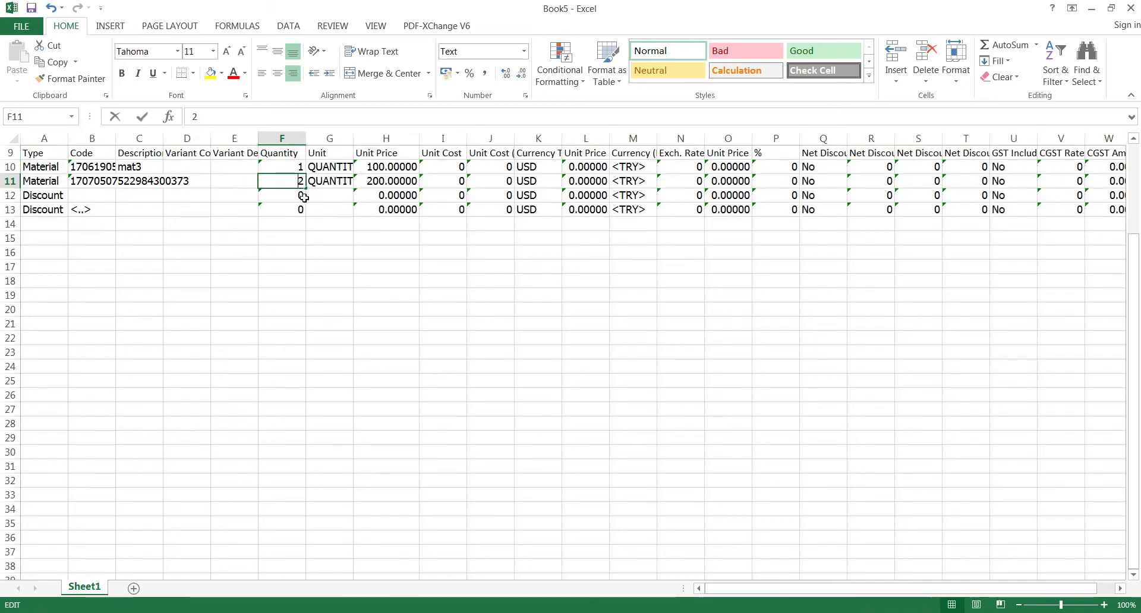
double_click(298, 181)
left_click(313, 181)
left_click(290, 177)
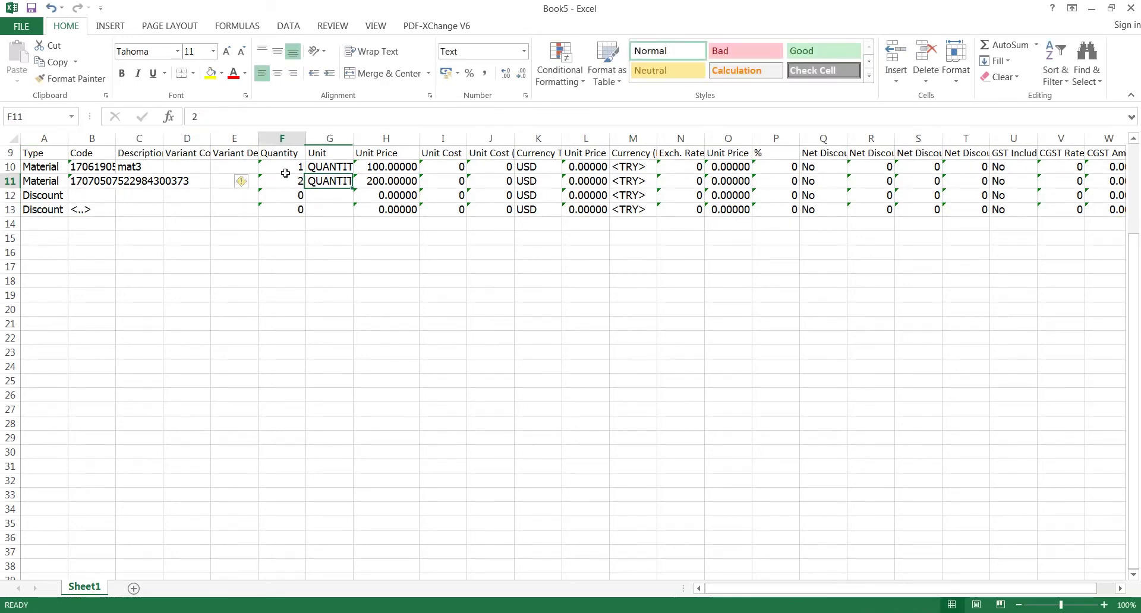
left_click_drag(213, 119, 140, 92)
type("3")
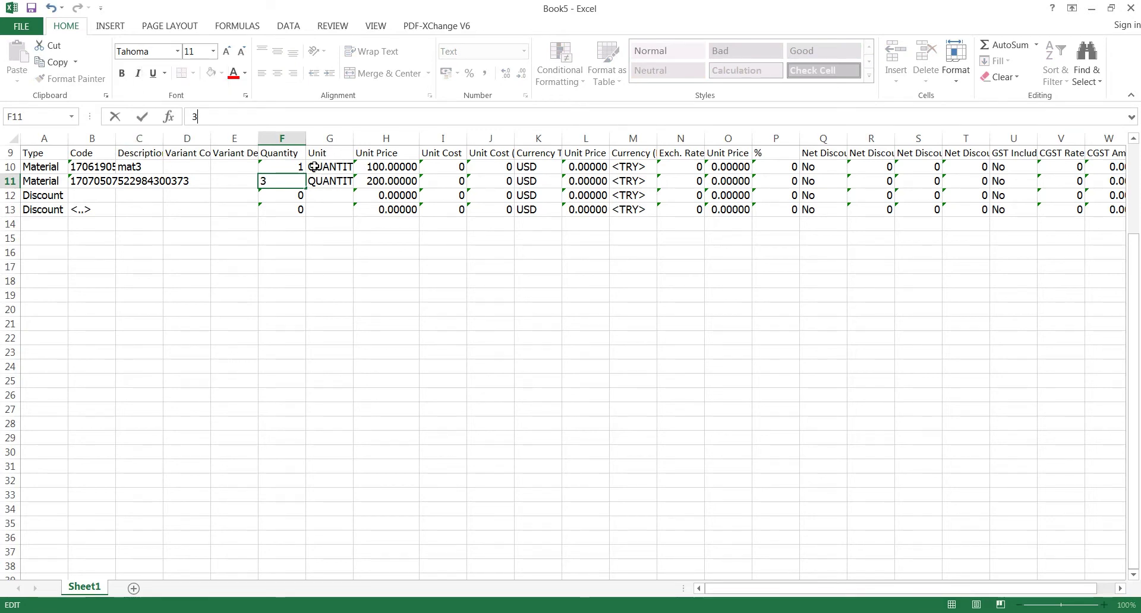
Set the second material's unit price in cell H11 to 300.00000.
left_click(360, 182)
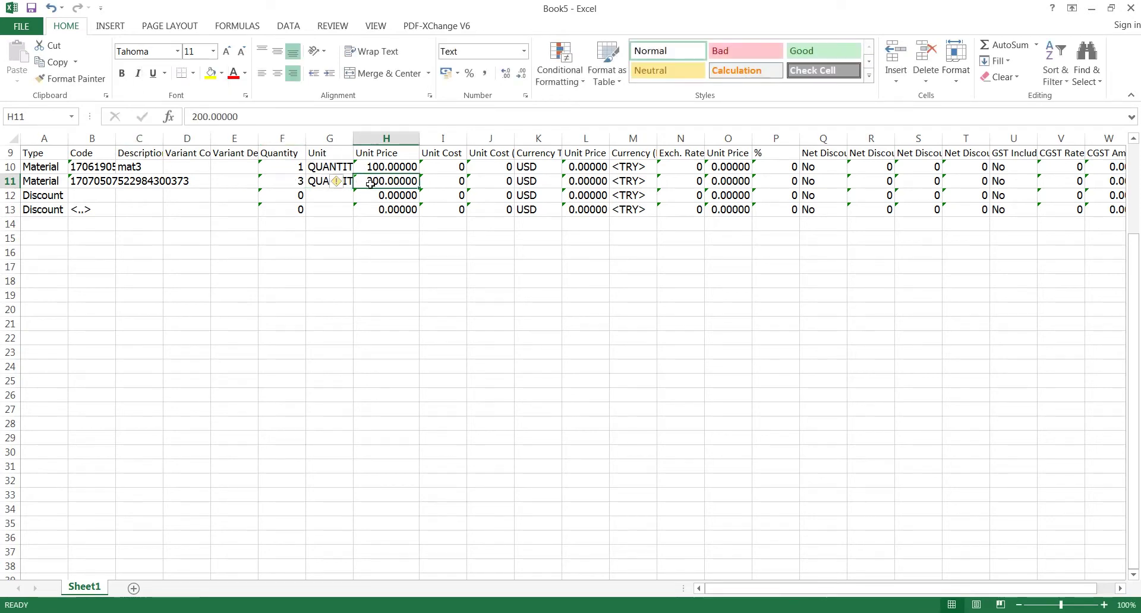
left_click(197, 120)
key("BackSpace")
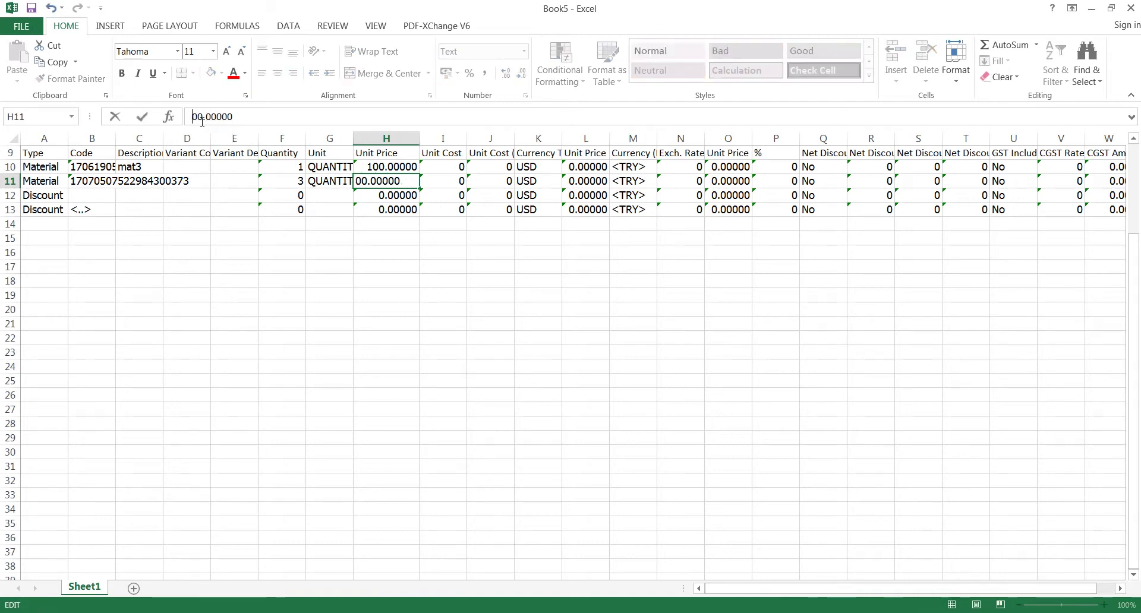
type("3")
left_click(280, 244)
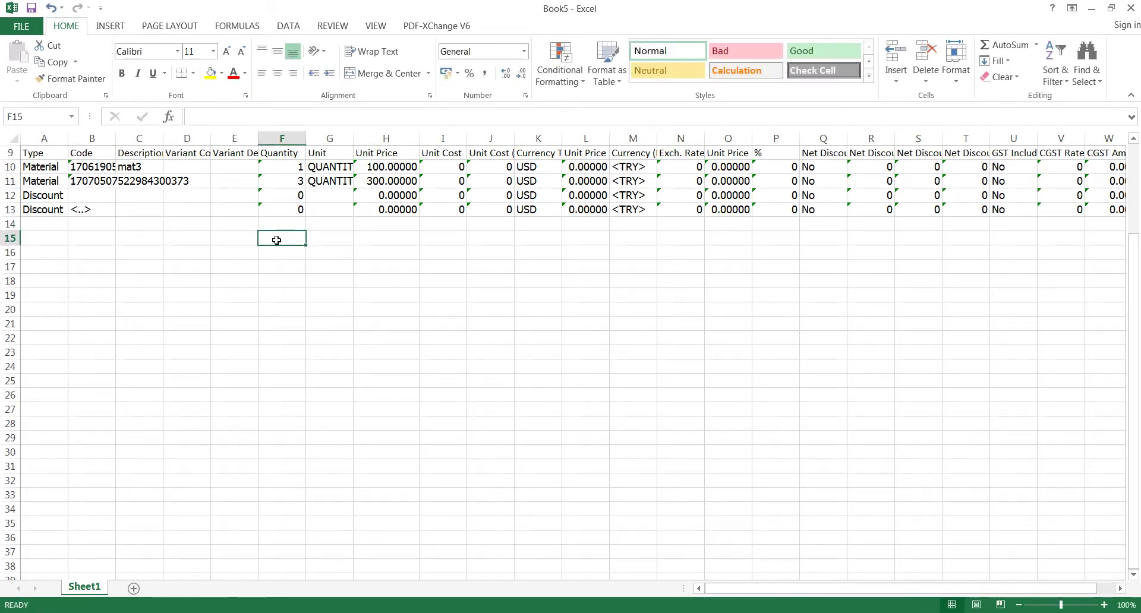
Copy the invoice lines in range A10:V13 of the sheet and switch back to the wholesale invoice.
left_click(221, 180)
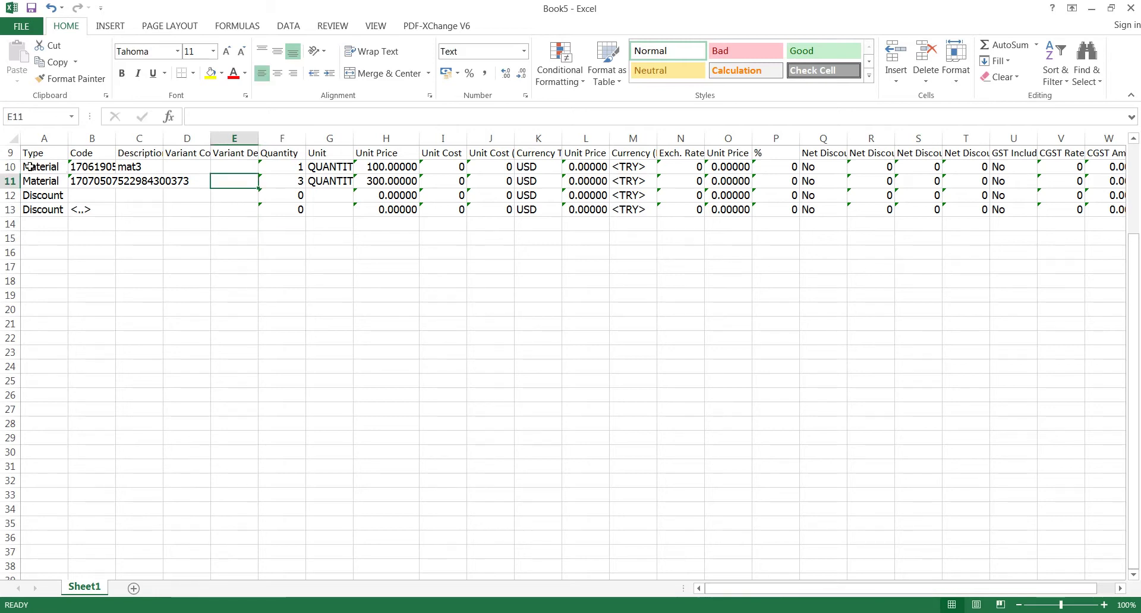
left_click_drag(40, 168, 560, 186)
left_click_drag(853, 180, 1053, 209)
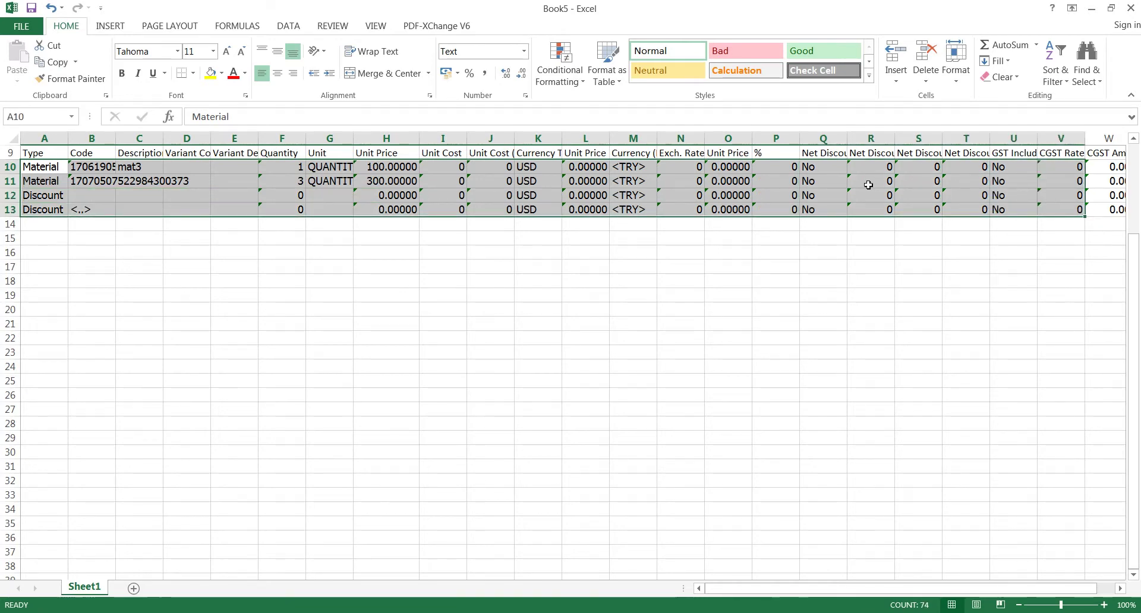
key("ctrl+c")
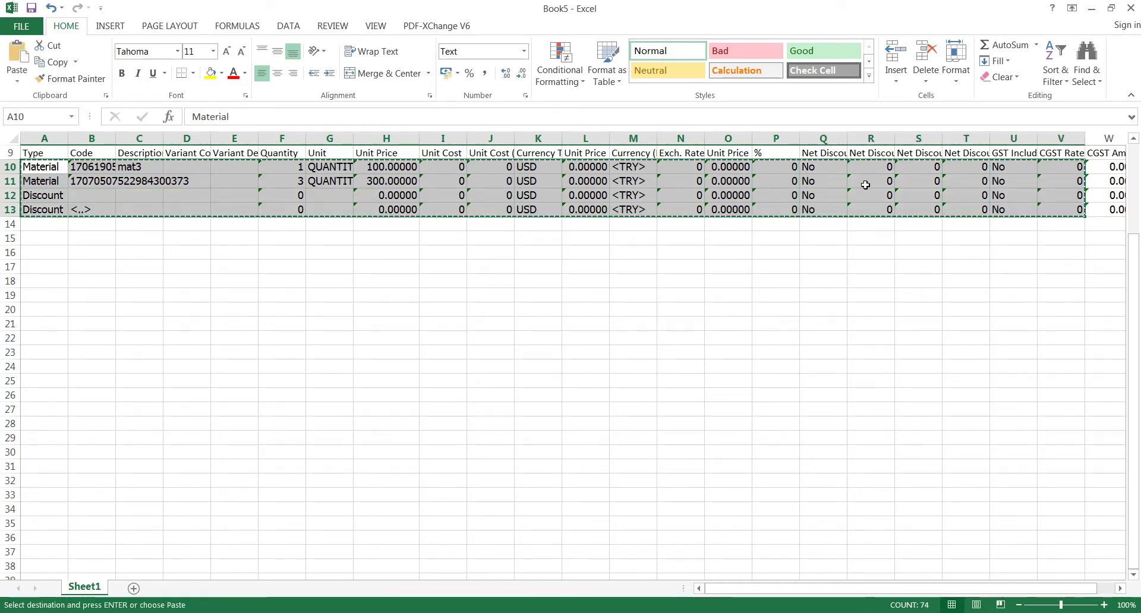
key("alt+Tab")
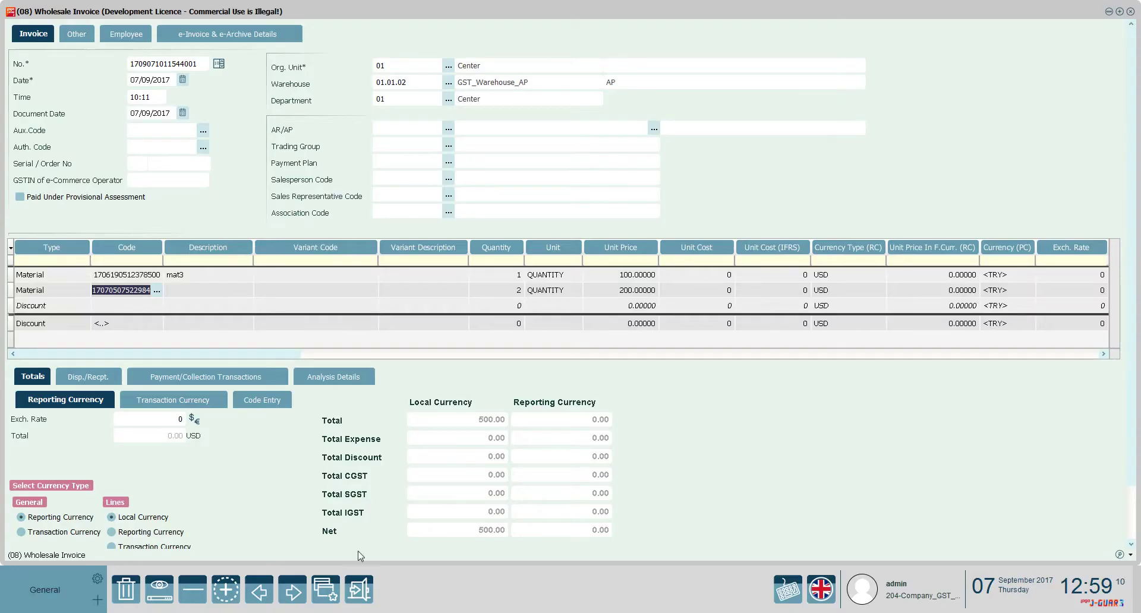
Paste the copied Excel rows over the invoice lines, starting at the mat3 line's type cell, and dismiss the message.
left_click(42, 289)
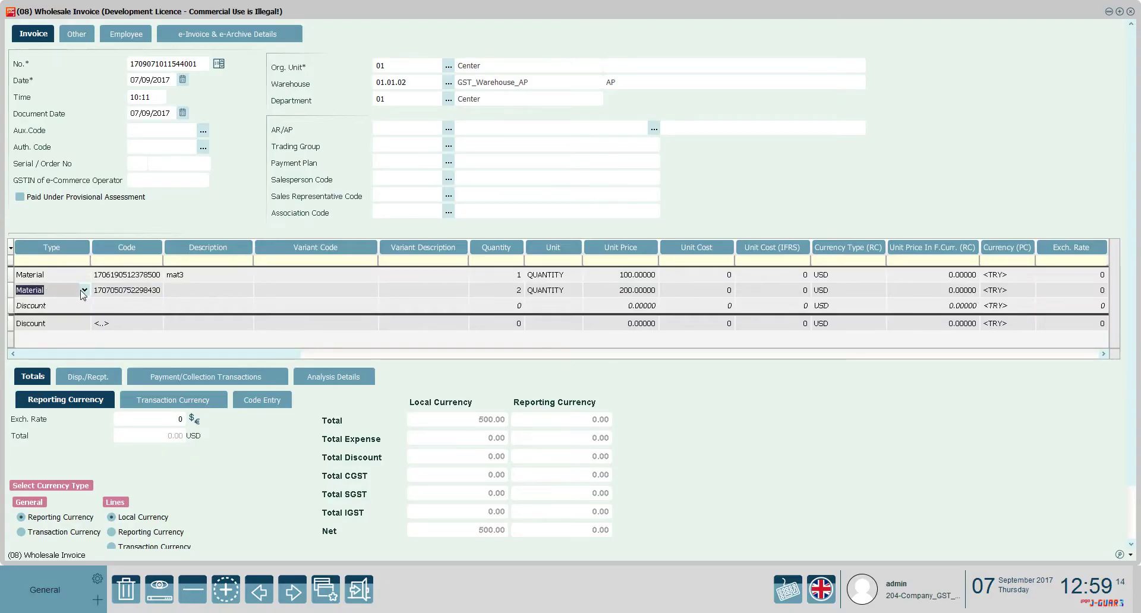
left_click(84, 291)
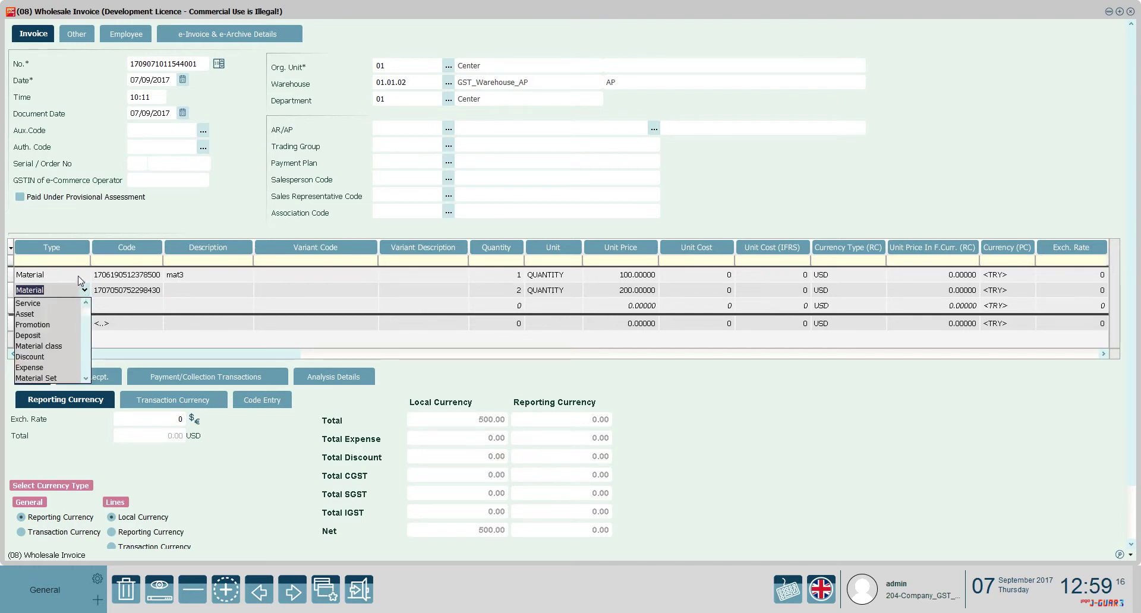
left_click(73, 274)
key("Down")
key("Down")
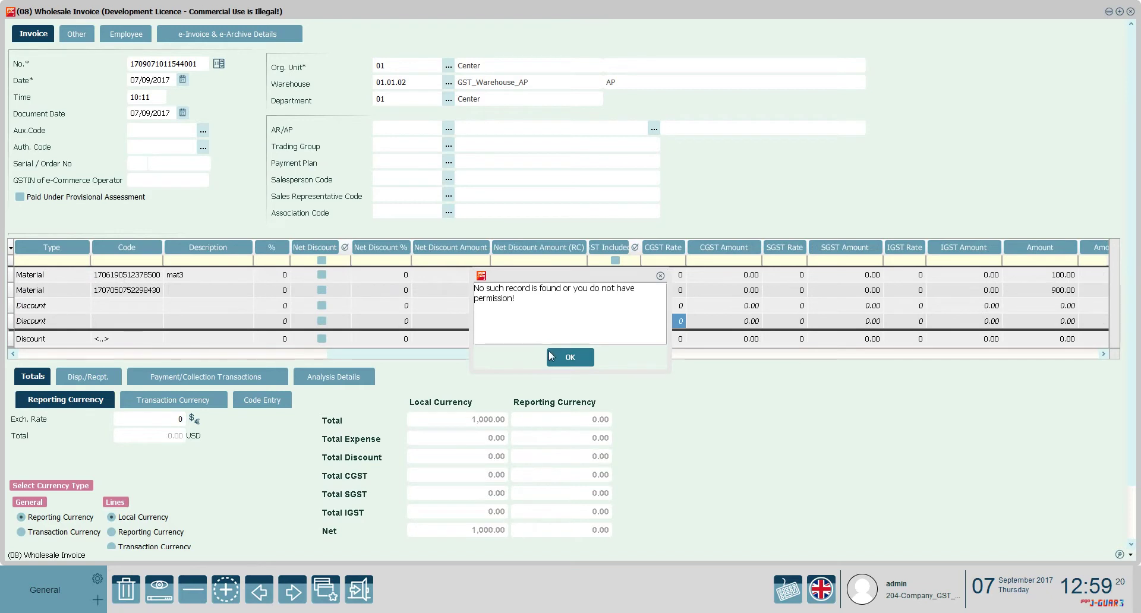
left_click(549, 351)
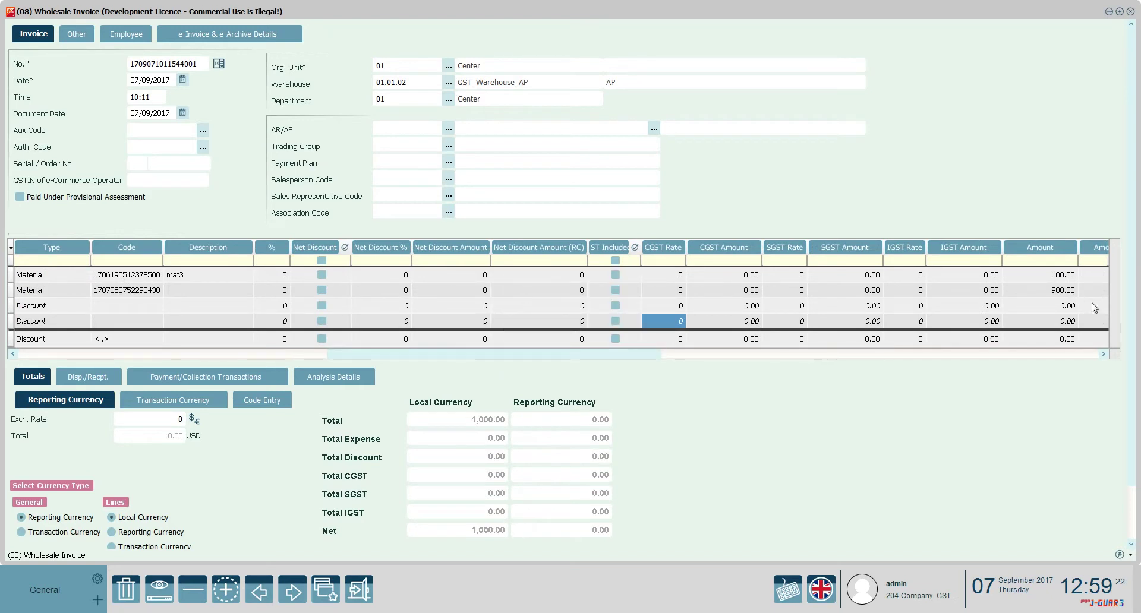
Delete the two empty discount rows below the second material line of the invoice.
left_click_drag(564, 358, 255, 357)
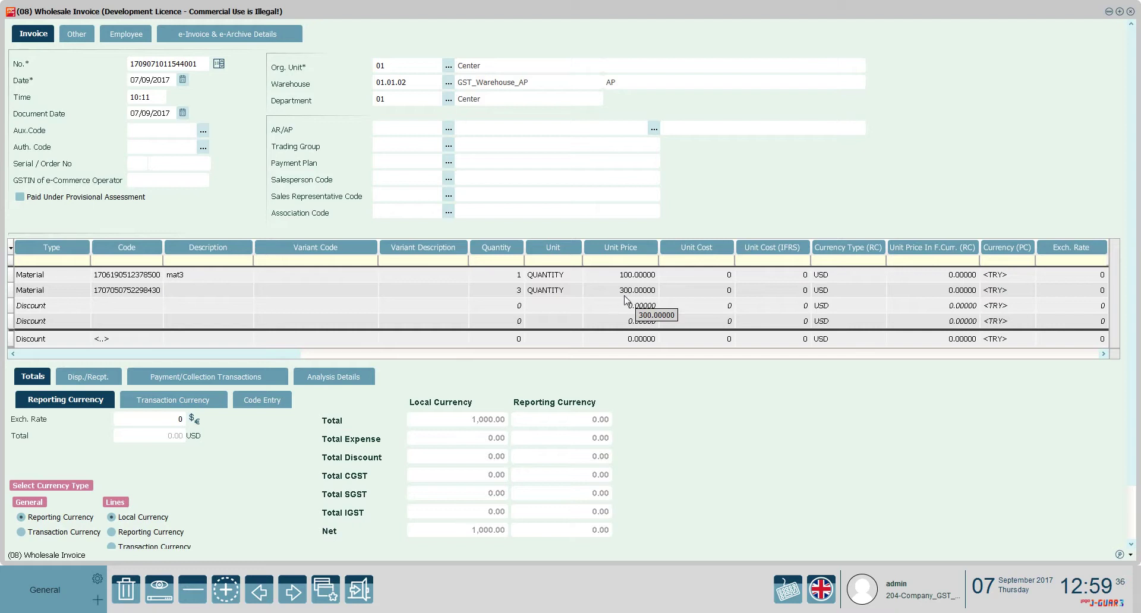
right_click(14, 306)
mouse_move(86, 318)
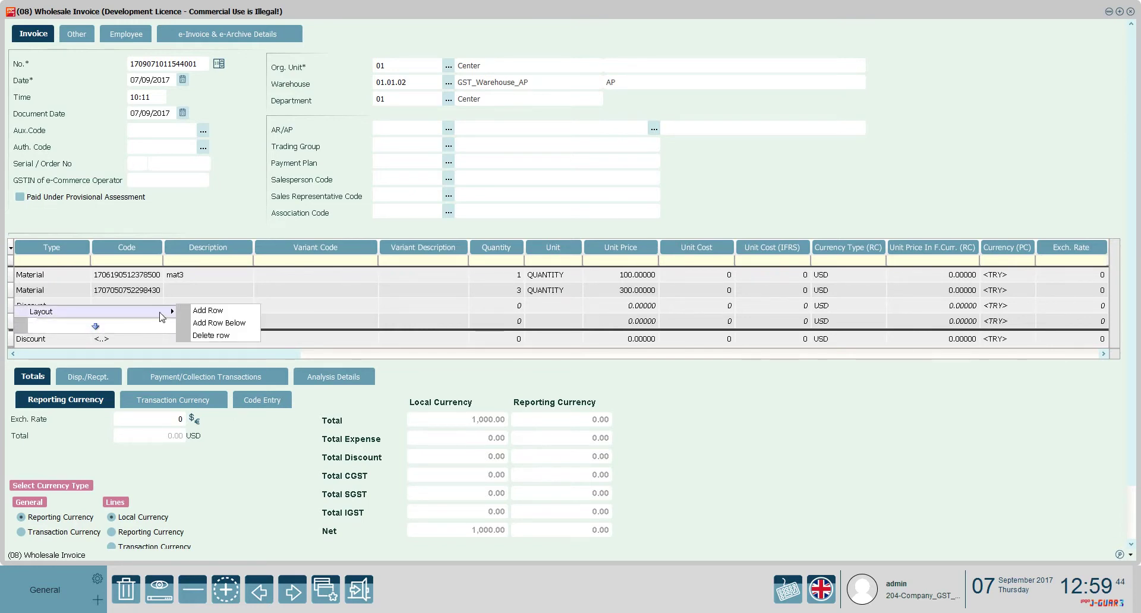
left_click(211, 336)
right_click(13, 305)
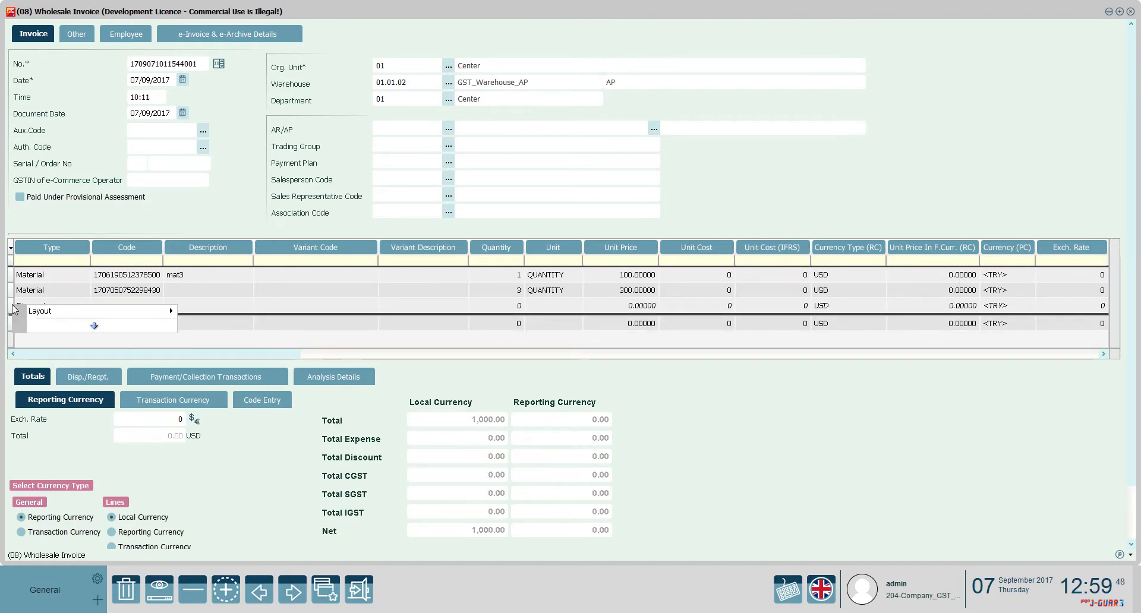
mouse_move(58, 314)
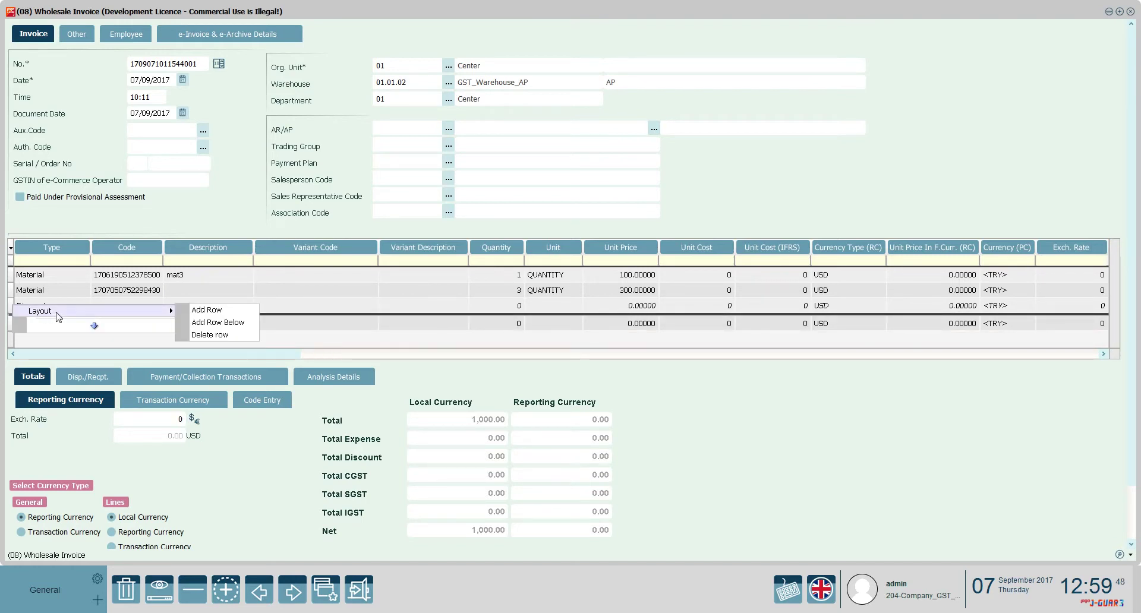
left_click(215, 335)
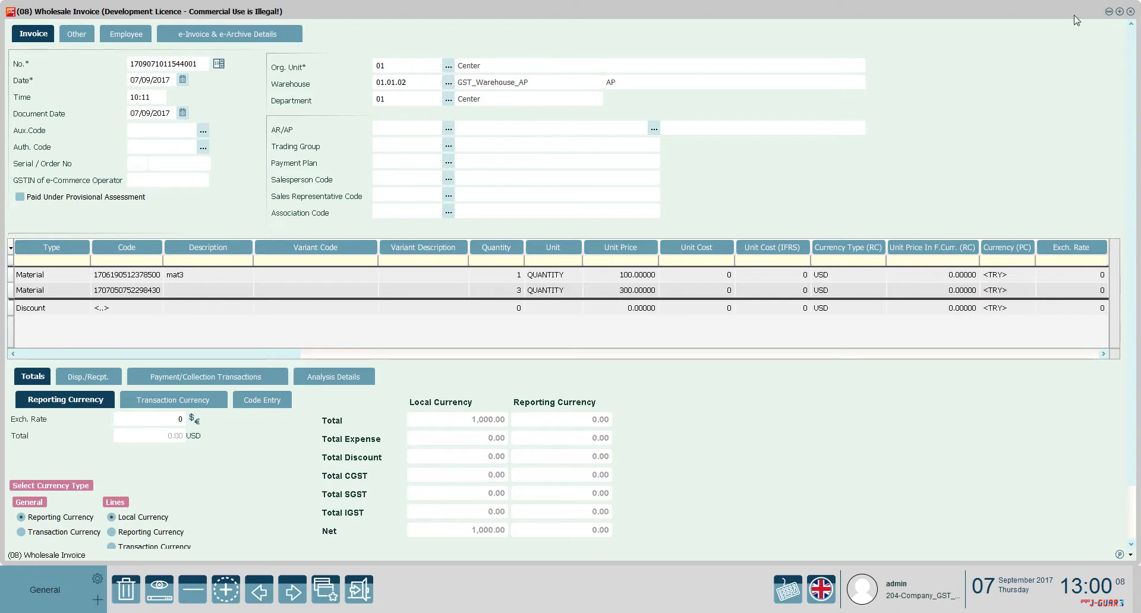
Close the wholesale invoice, discarding its updates, and open the Materials list from the Material Management definitions.
left_click(1130, 11)
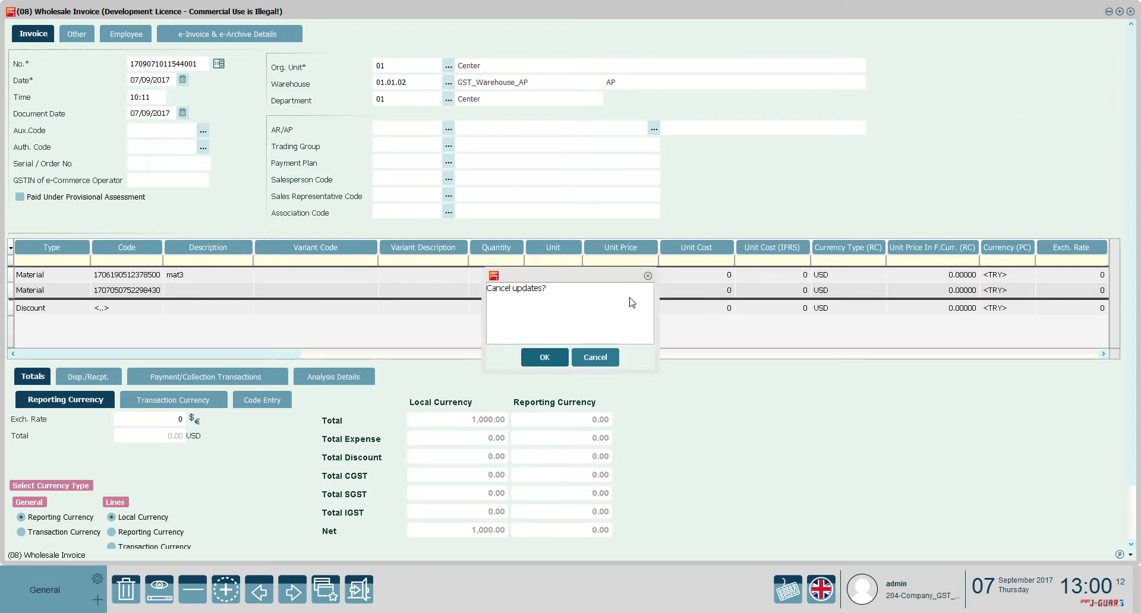
left_click(557, 356)
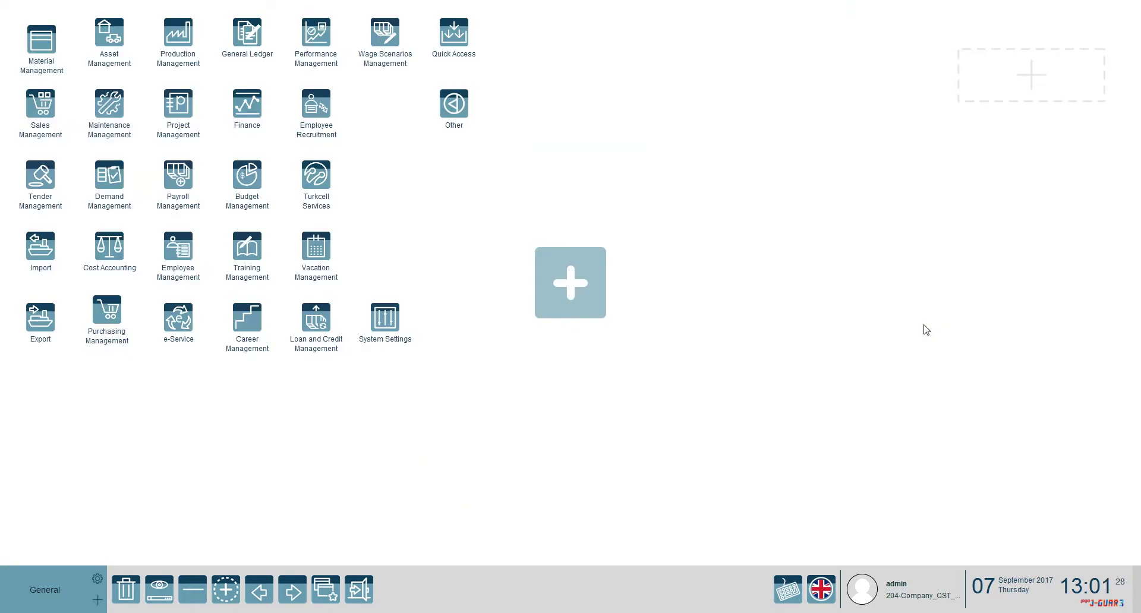
left_click(49, 45)
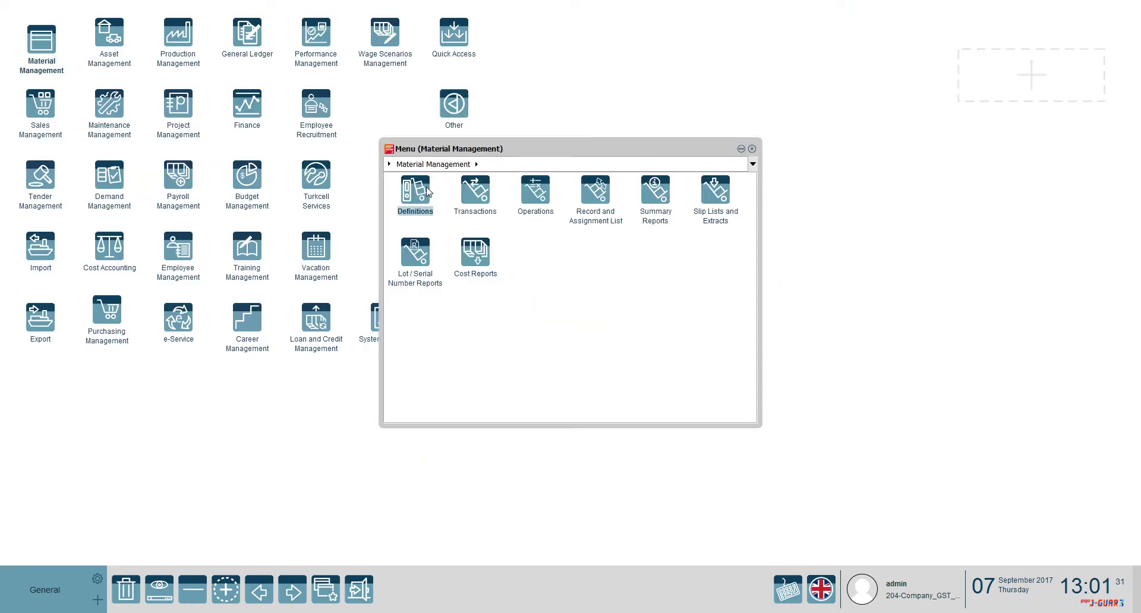
left_click(425, 193)
left_click(423, 196)
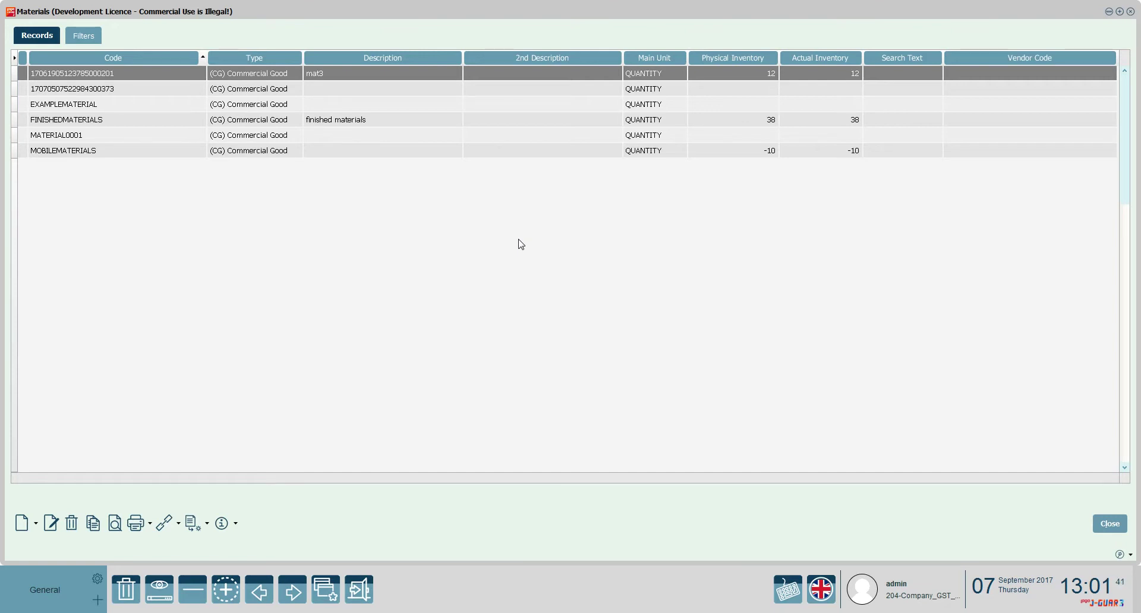
Open the Materials list in Table View, maximize it to examine the EXAMPLEMATERIAL row, and close it.
right_click(396, 247)
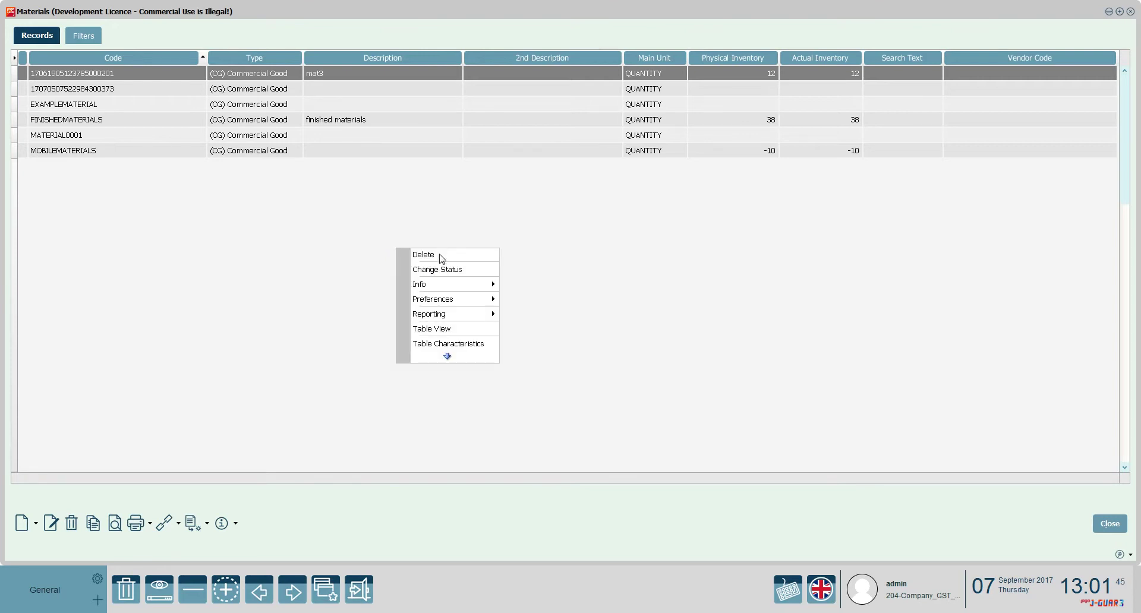
mouse_move(455, 314)
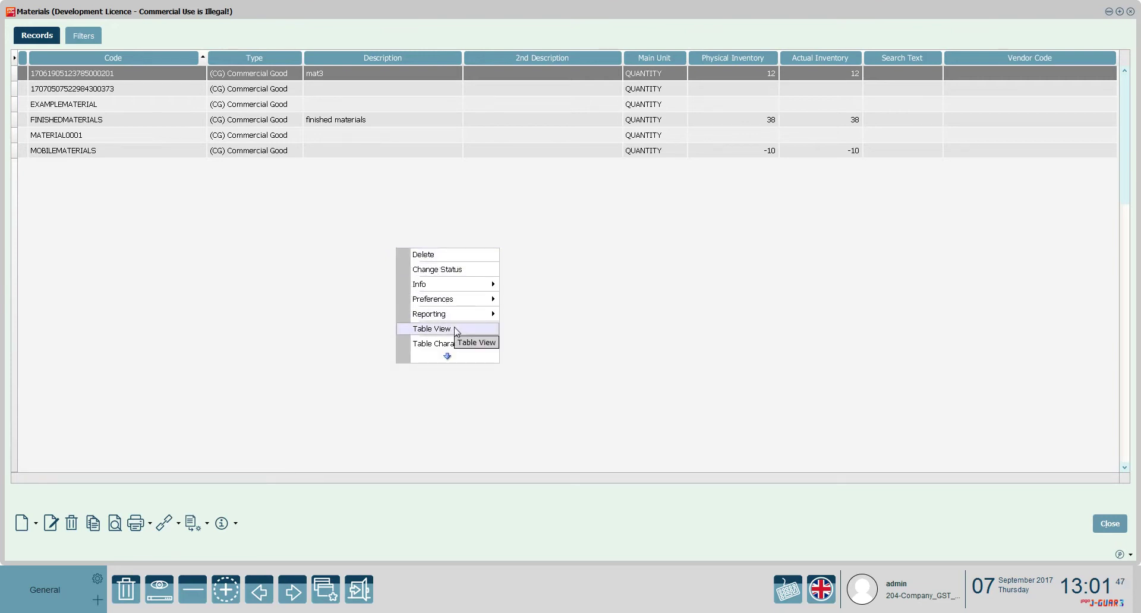
left_click(453, 329)
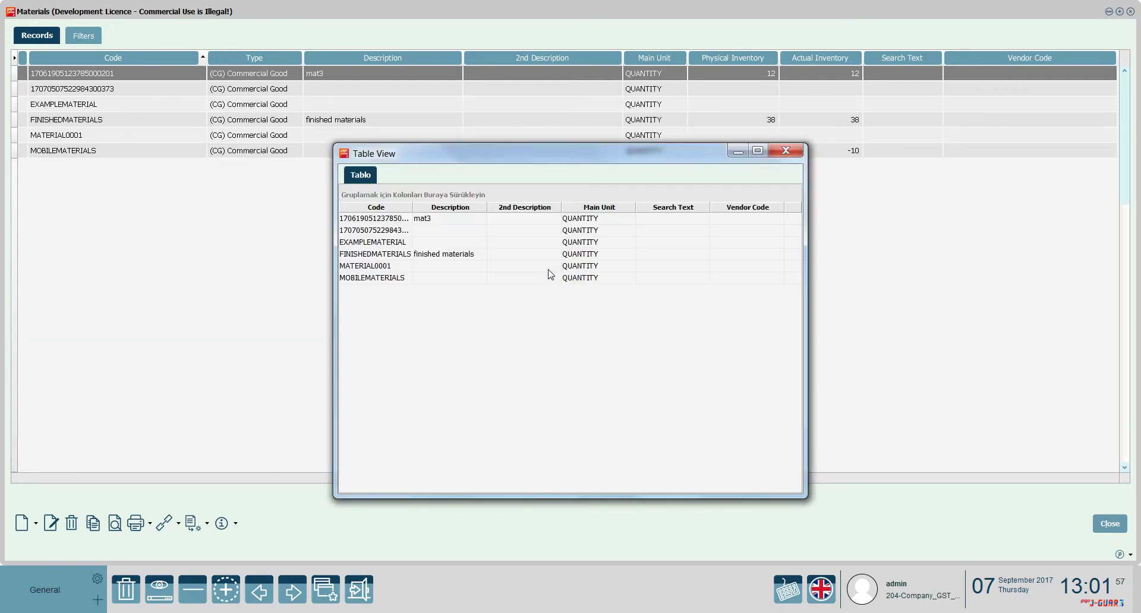
double_click(517, 157)
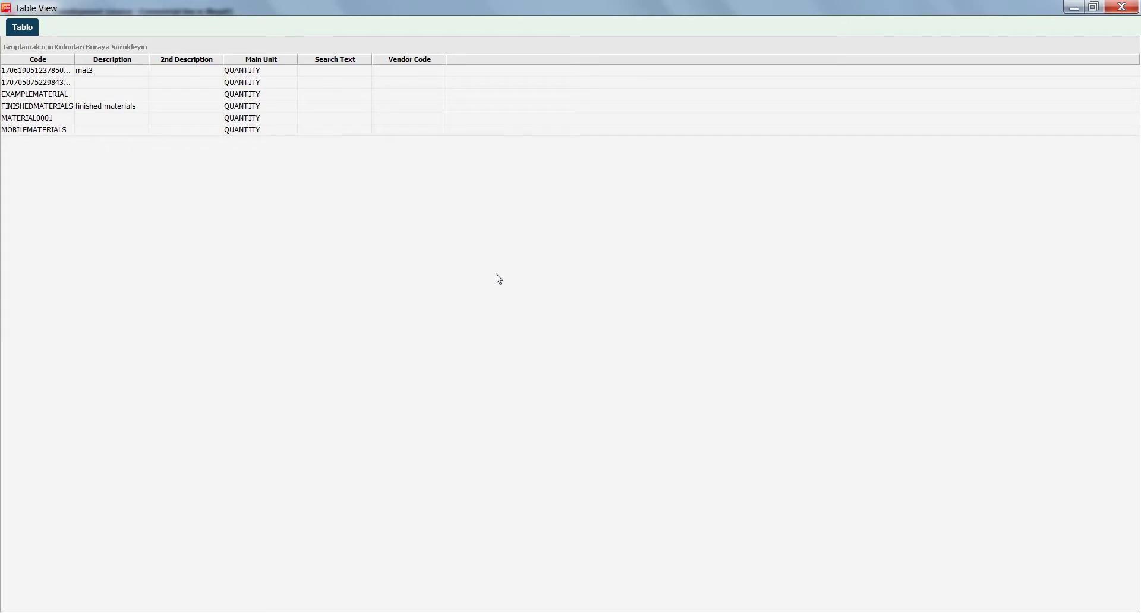
left_click(46, 97)
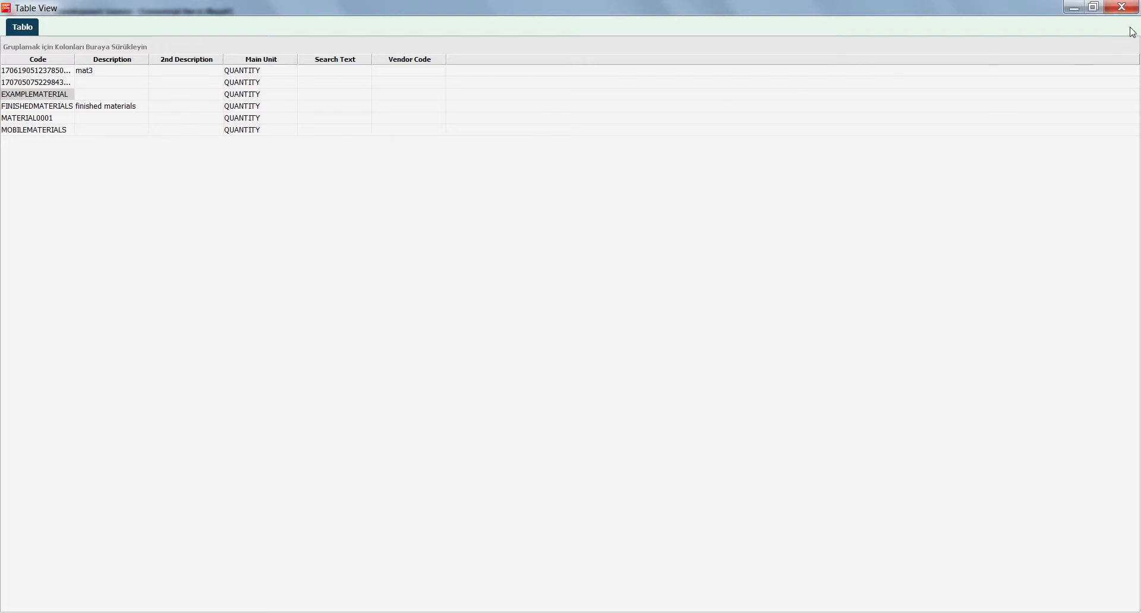
left_click(1127, 8)
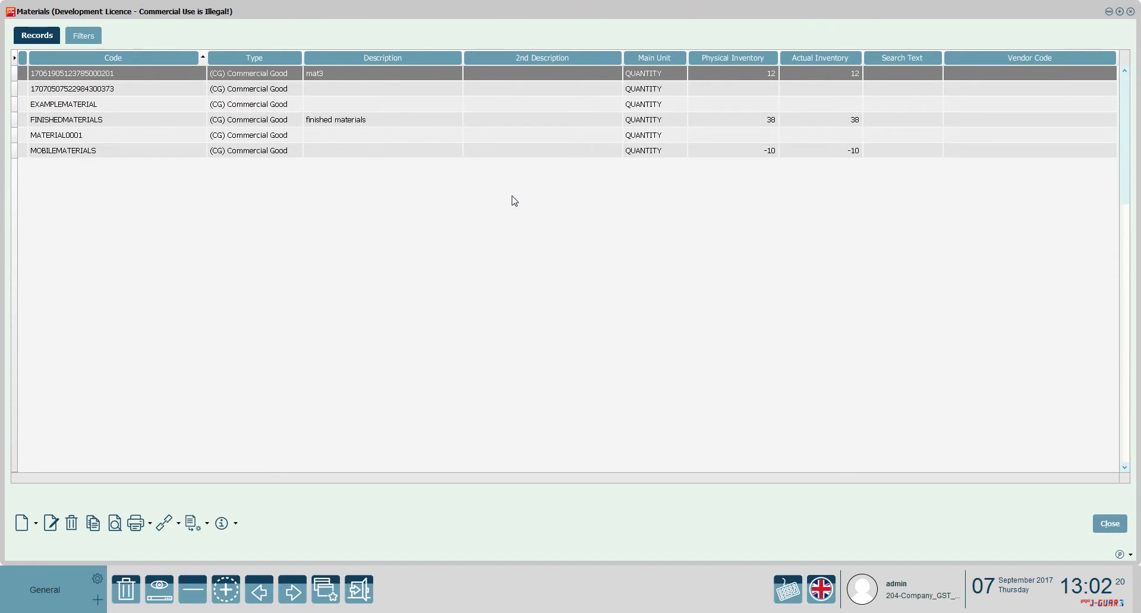
Generate a List Report of the materials, examine its preview maximized, and close it.
right_click(514, 201)
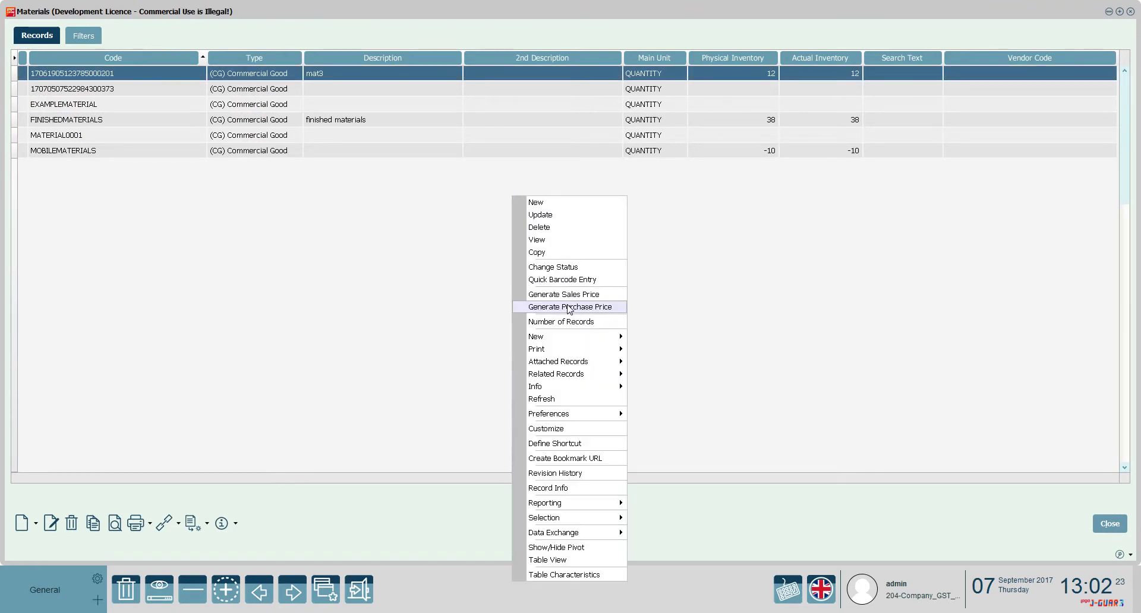
left_click(661, 373)
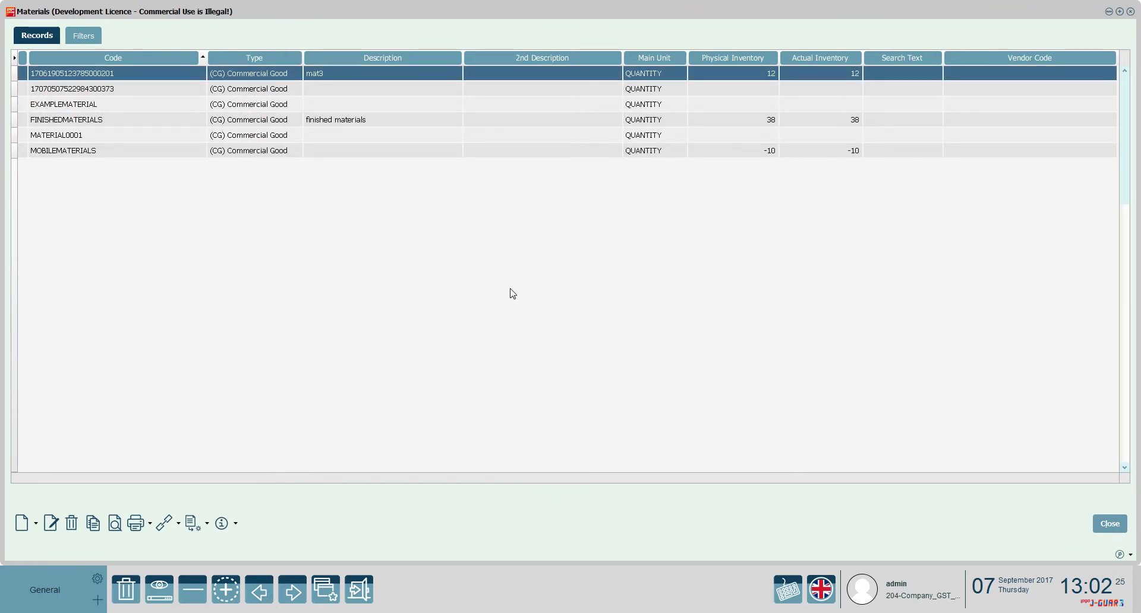
right_click(512, 293)
mouse_move(567, 356)
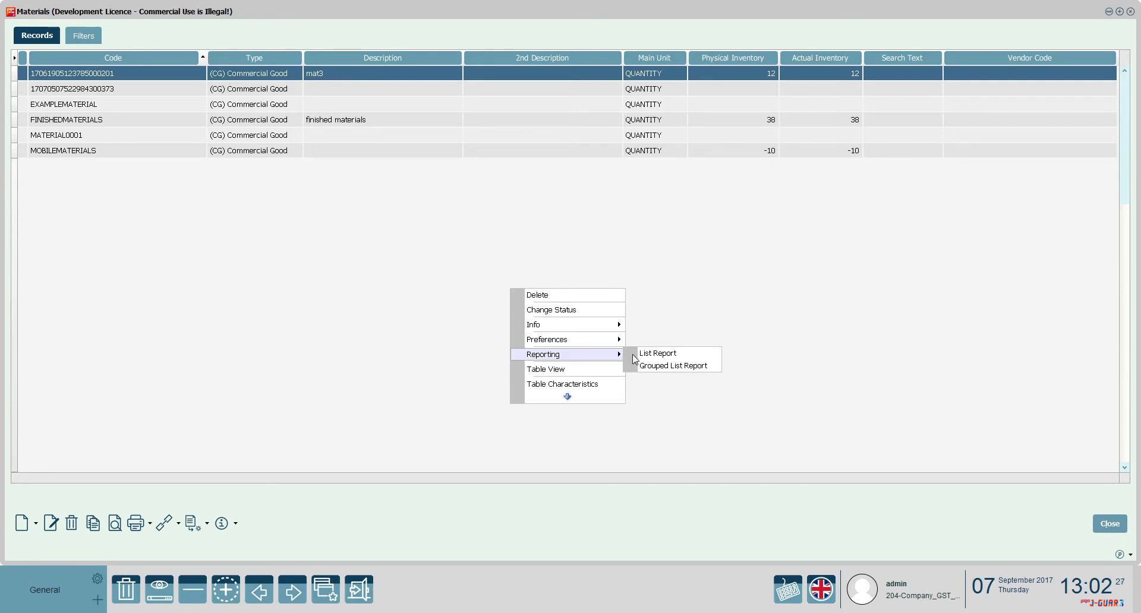
left_click(652, 355)
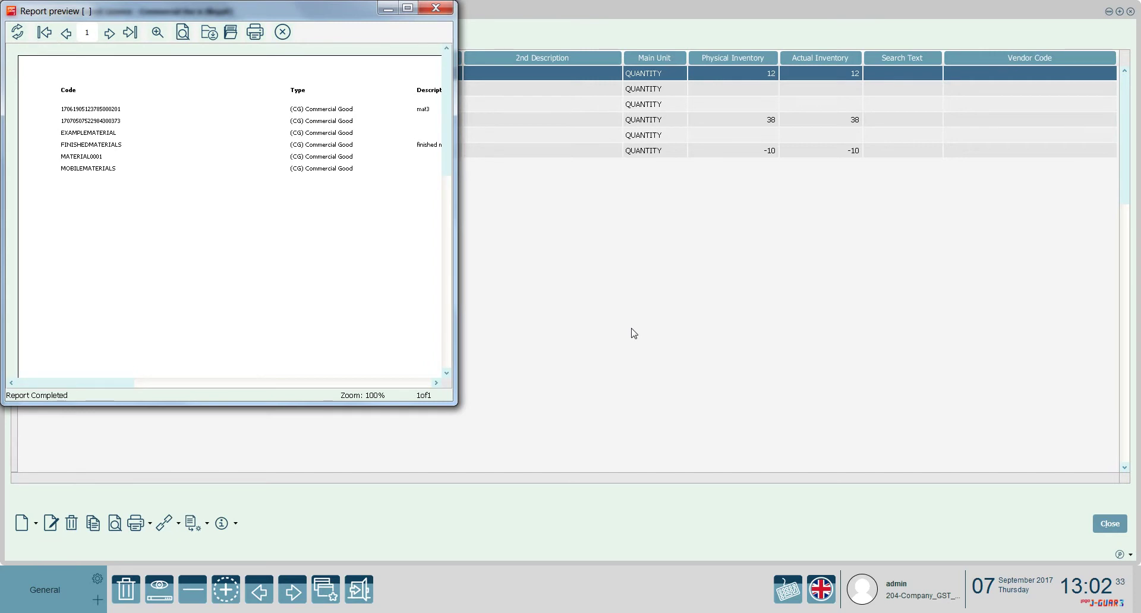
double_click(318, 10)
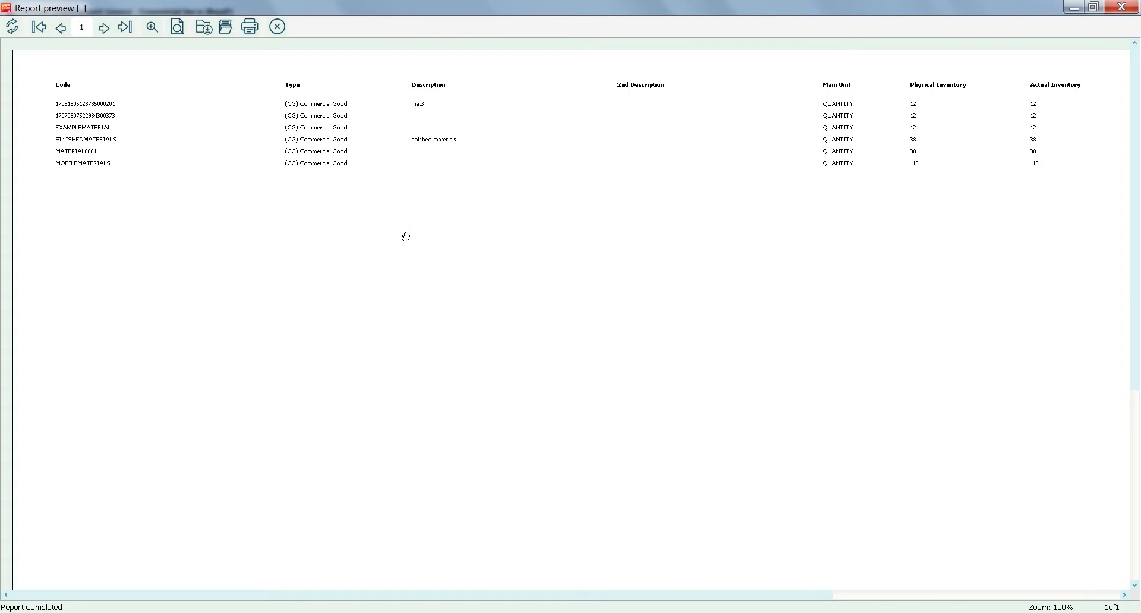
left_click(1123, 6)
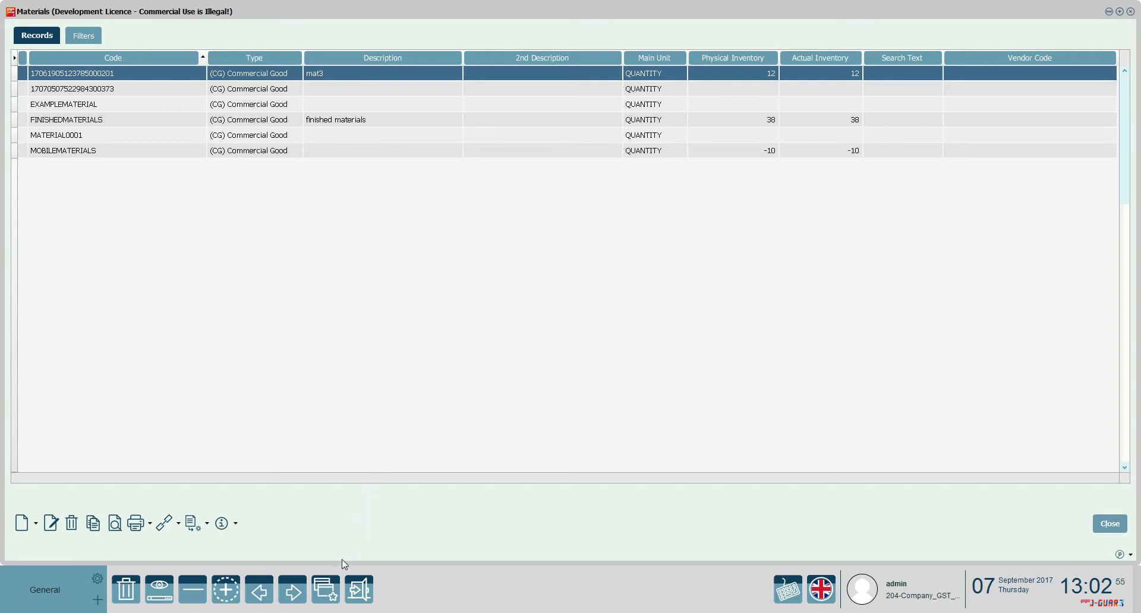
Examine the transaction, information, related-record and print options available for the selected record in the Materials list.
left_click(206, 523)
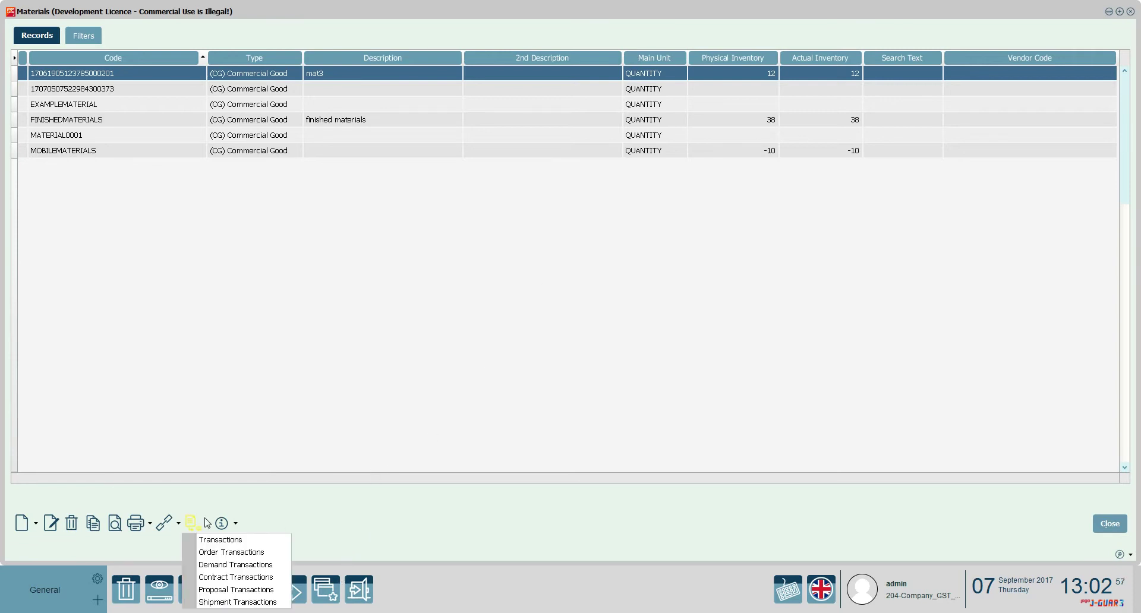
left_click(235, 523)
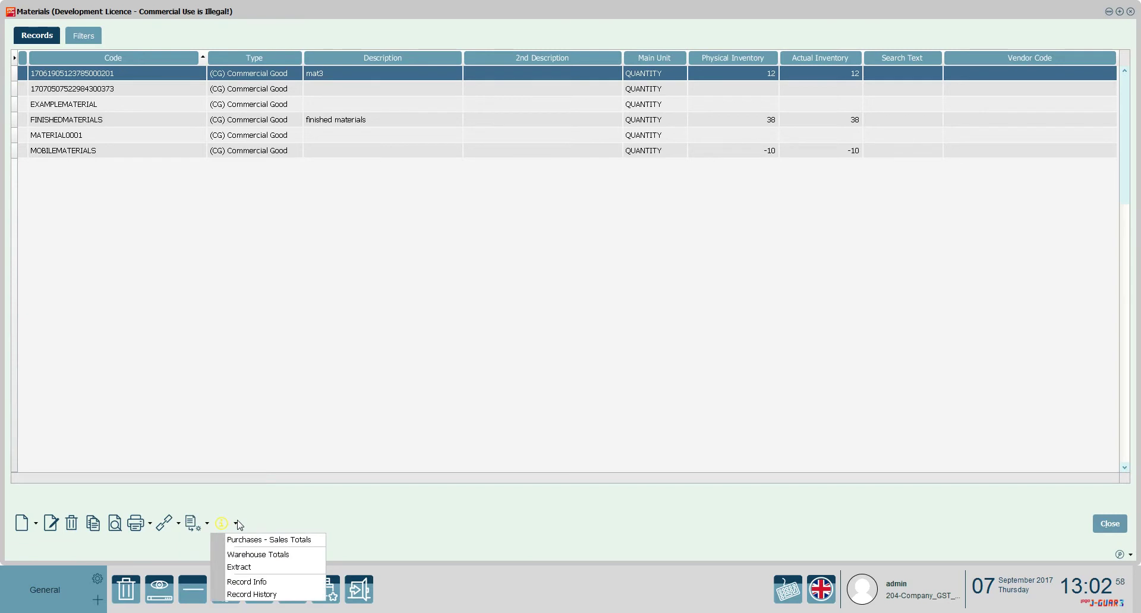
left_click(206, 522)
left_click(207, 524)
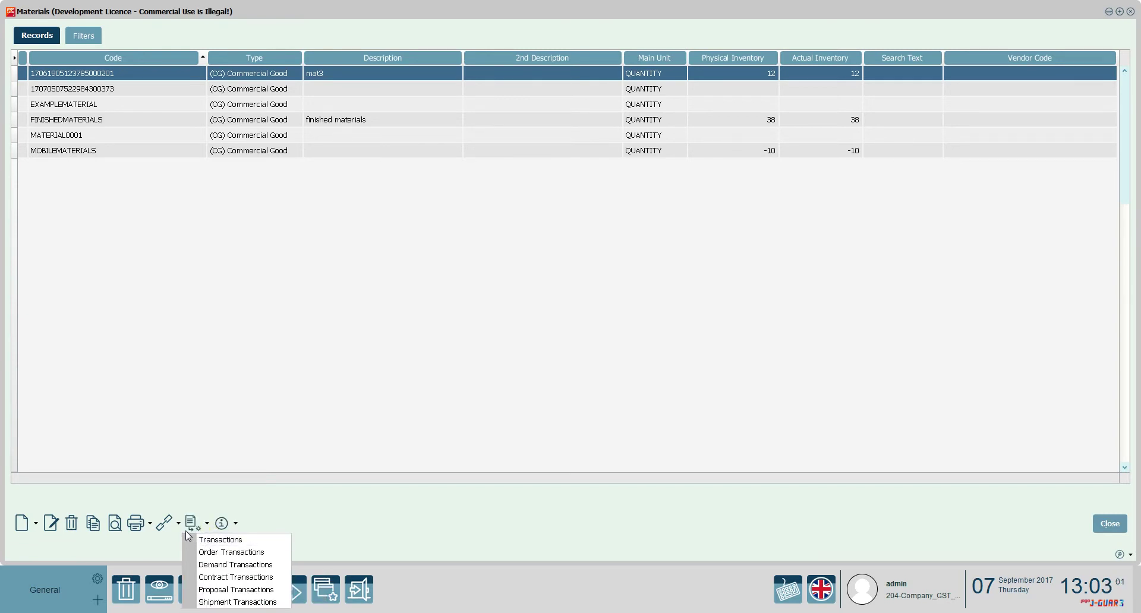
left_click(178, 523)
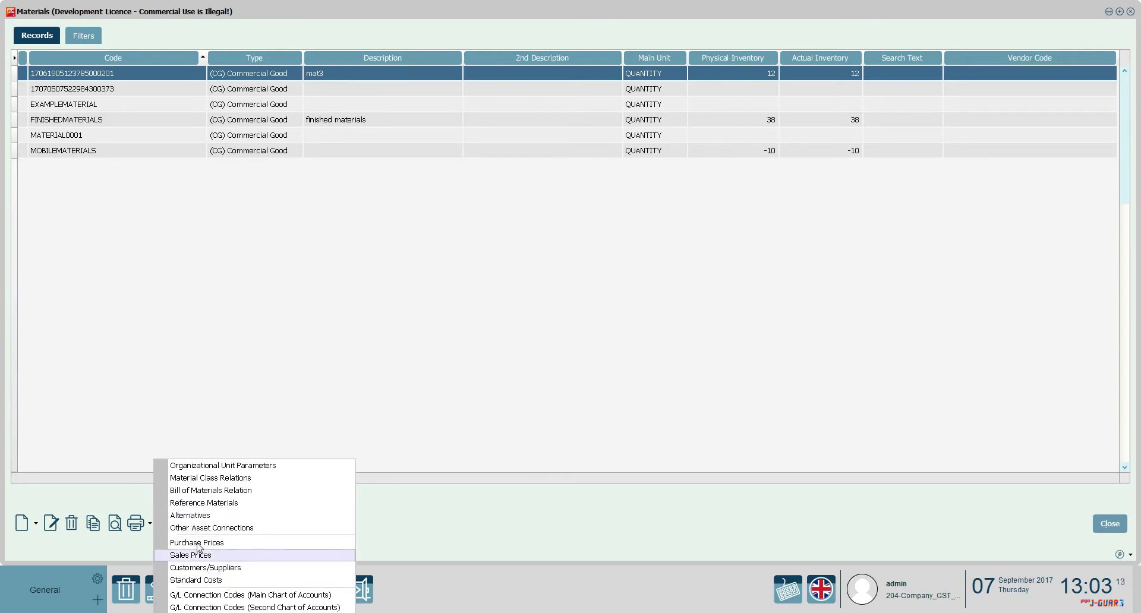
left_click(151, 523)
left_click(151, 524)
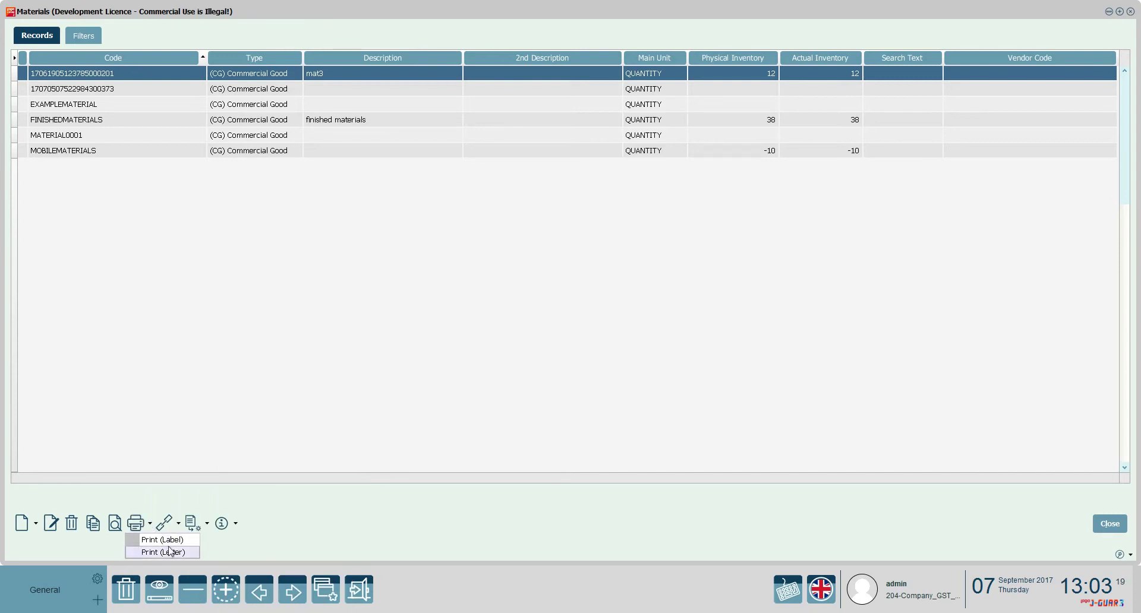
left_click(292, 338)
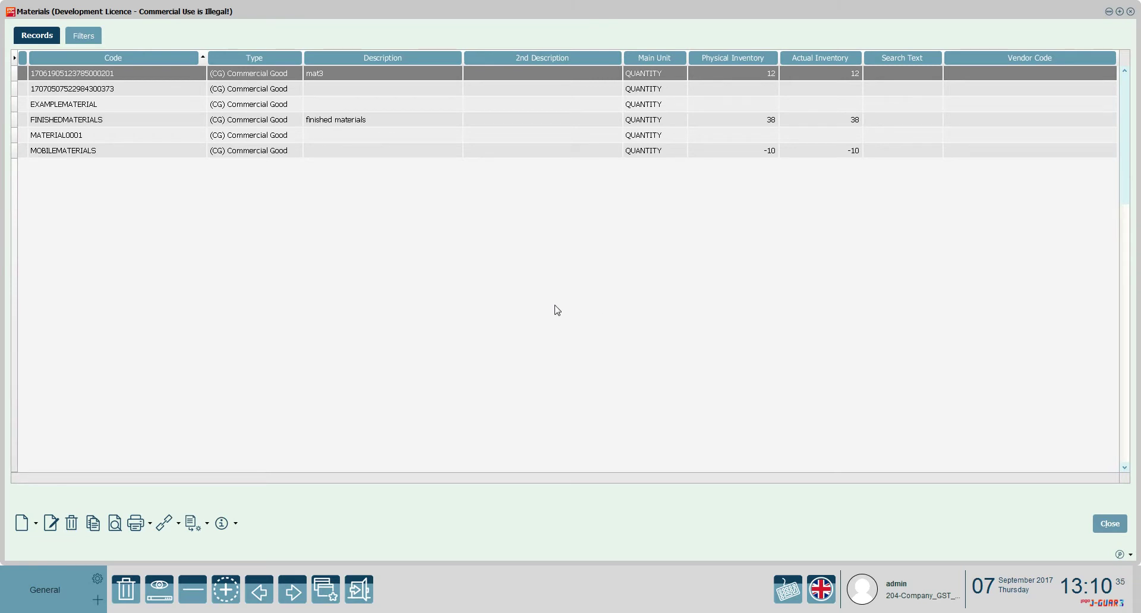
Examine the material Type filter, apply it with Commercial Good selected, and close the Materials list and definitions menu.
left_click(81, 35)
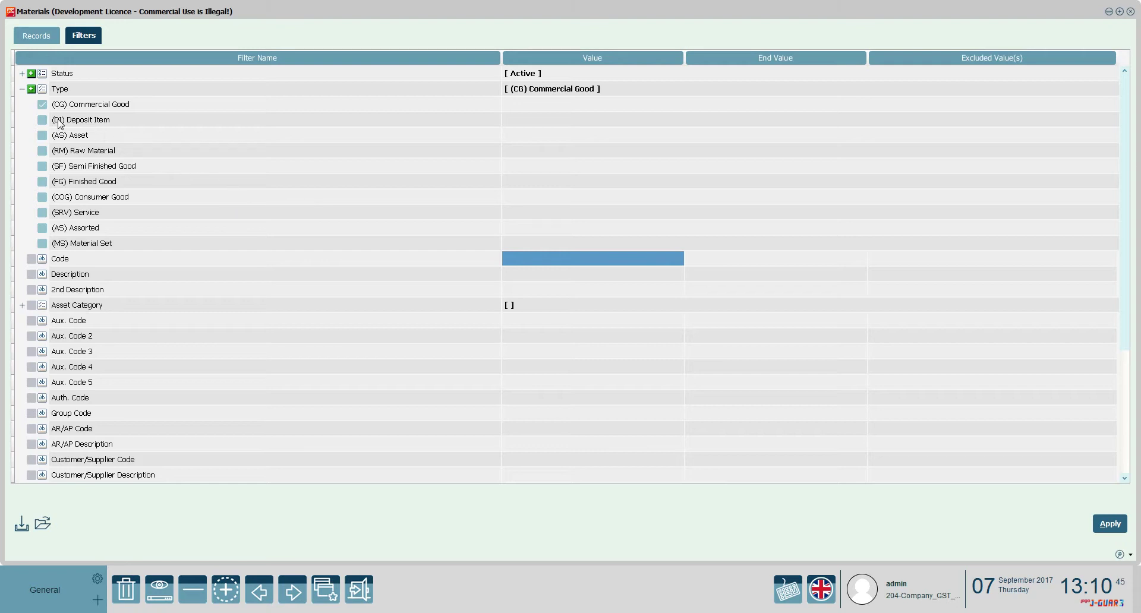
left_click(26, 89)
left_click(24, 88)
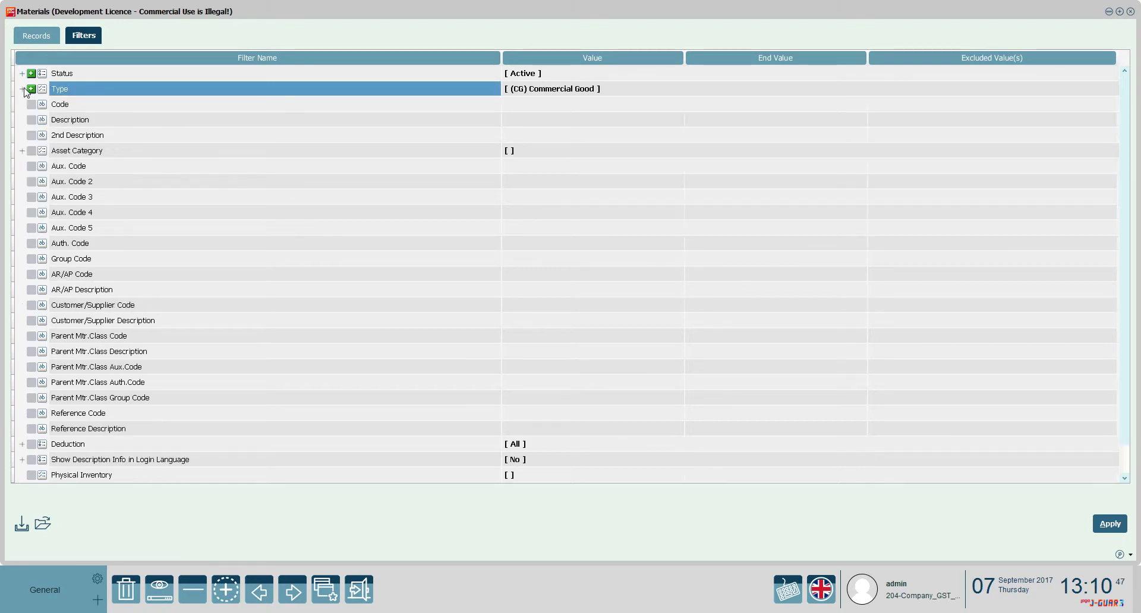
left_click(24, 89)
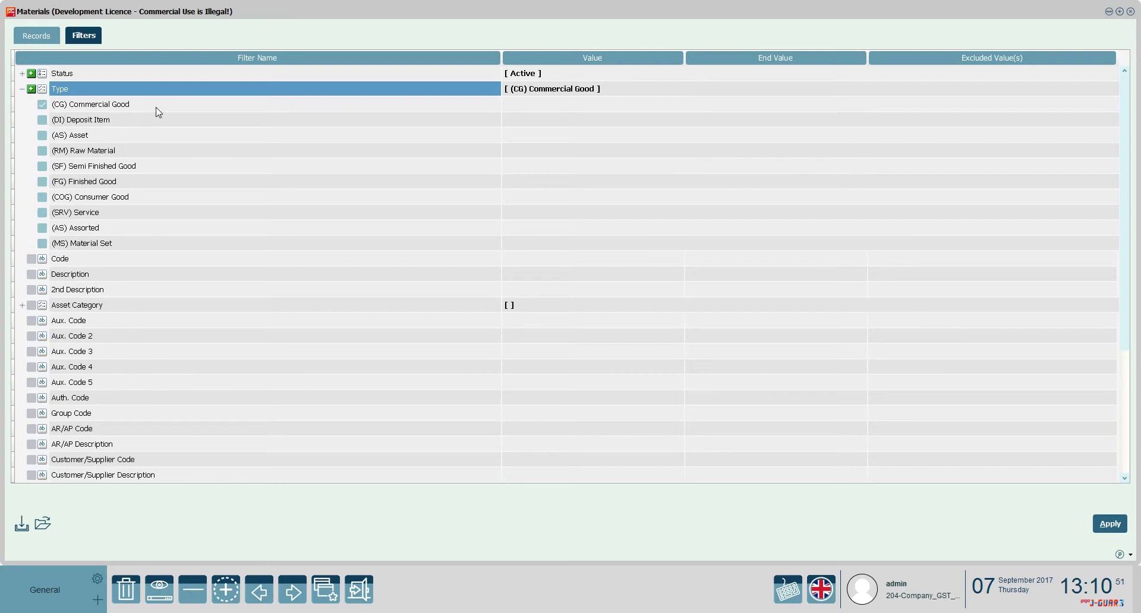
left_click(43, 106)
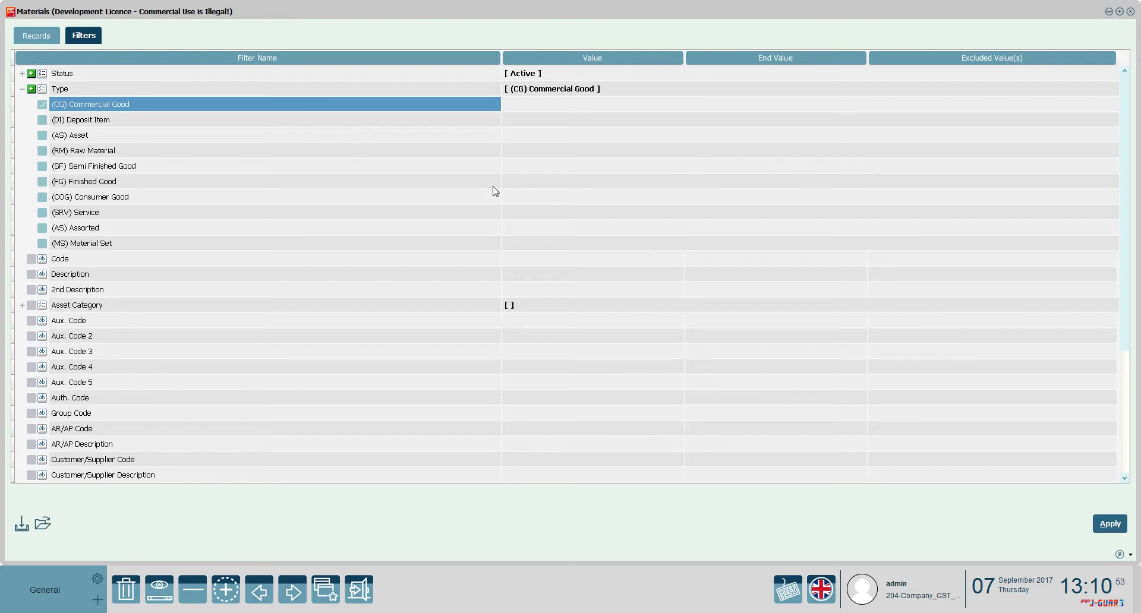
left_click(1109, 524)
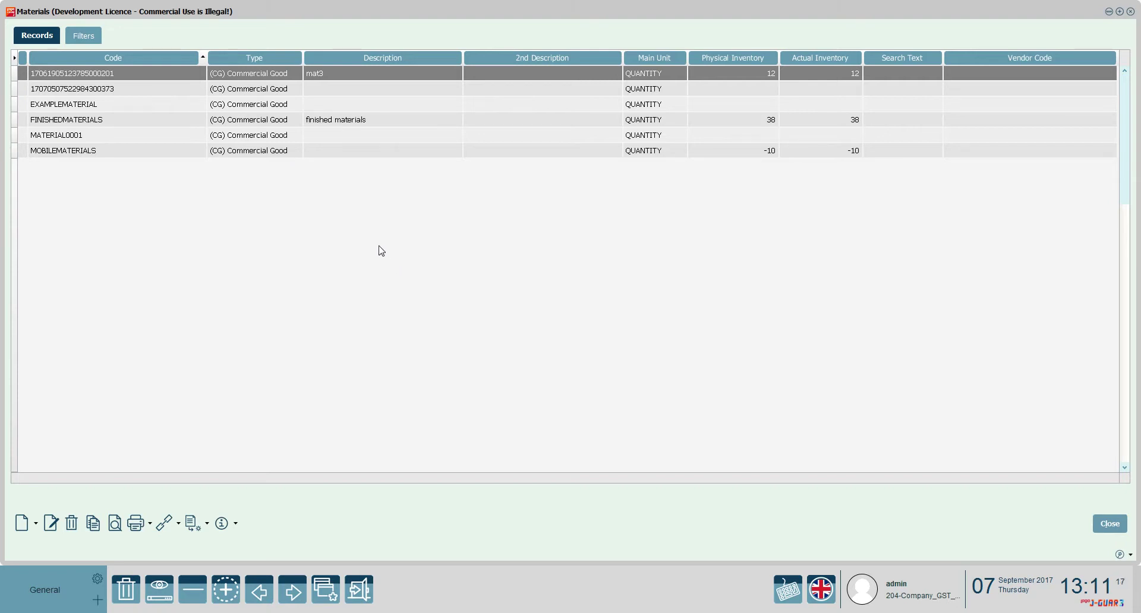
left_click(1104, 525)
left_click(752, 148)
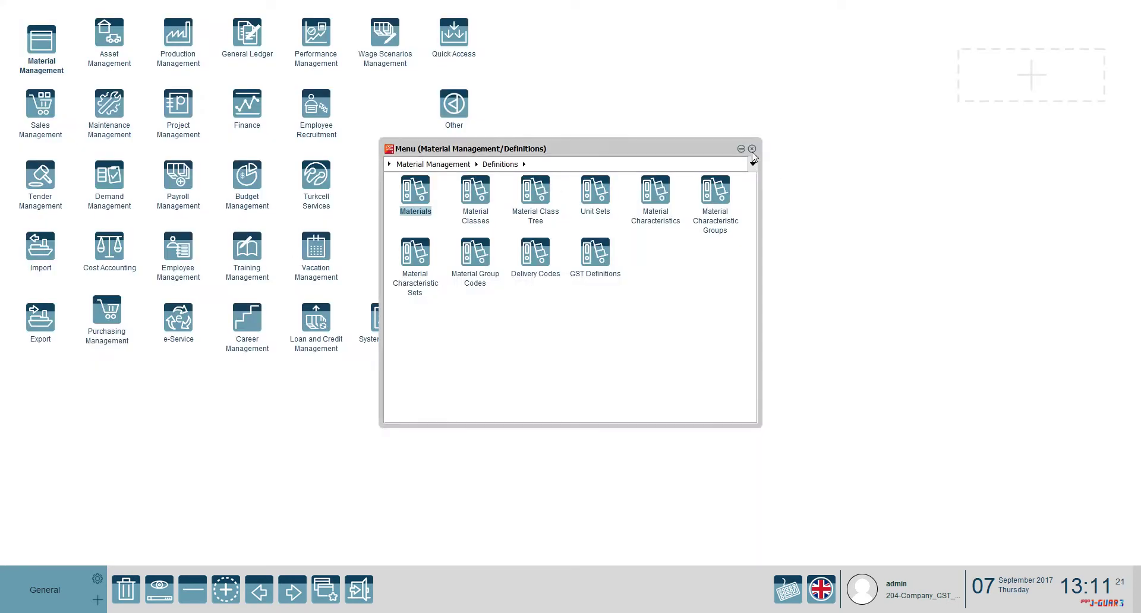
Open the Change Password form to examine its password and confirmation fields, and cancel it, discarding the updates.
mouse_move(41, 10)
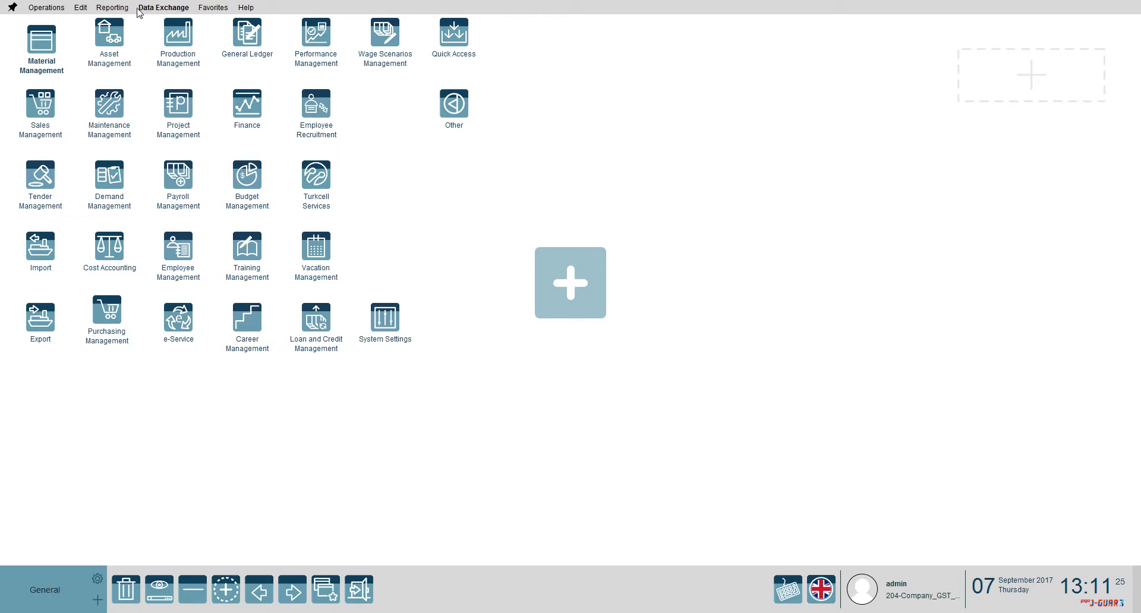
left_click(62, 7)
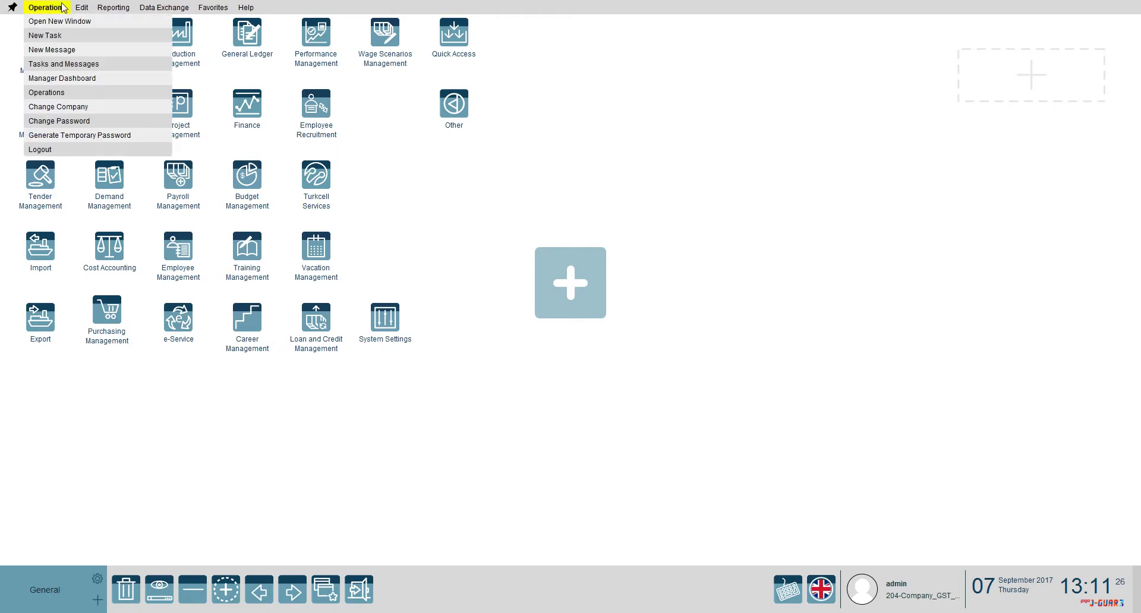
left_click(86, 121)
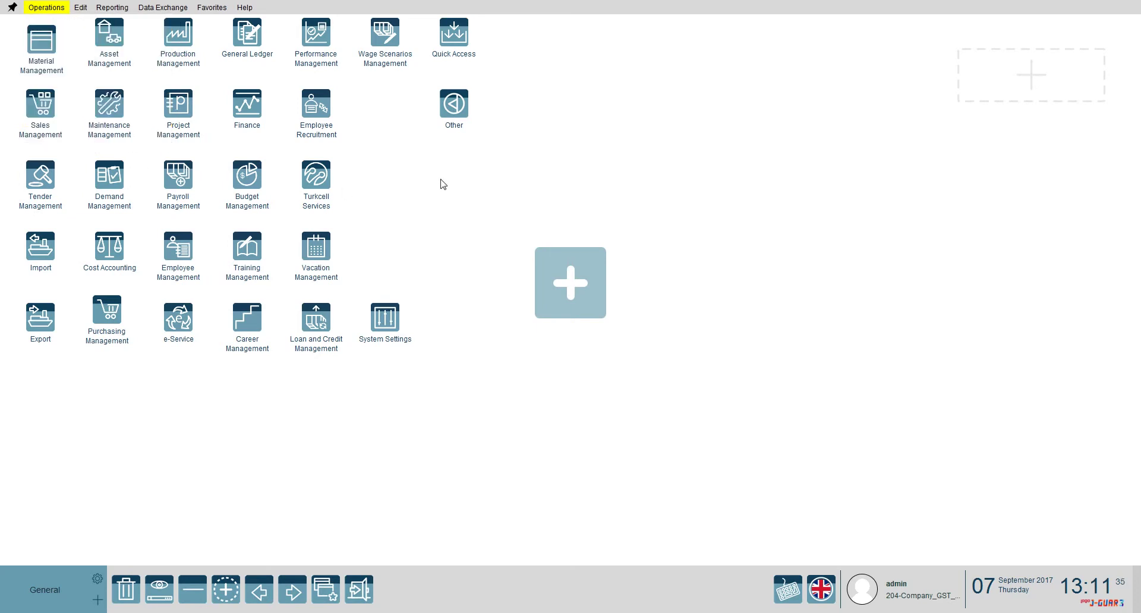
left_click(627, 259)
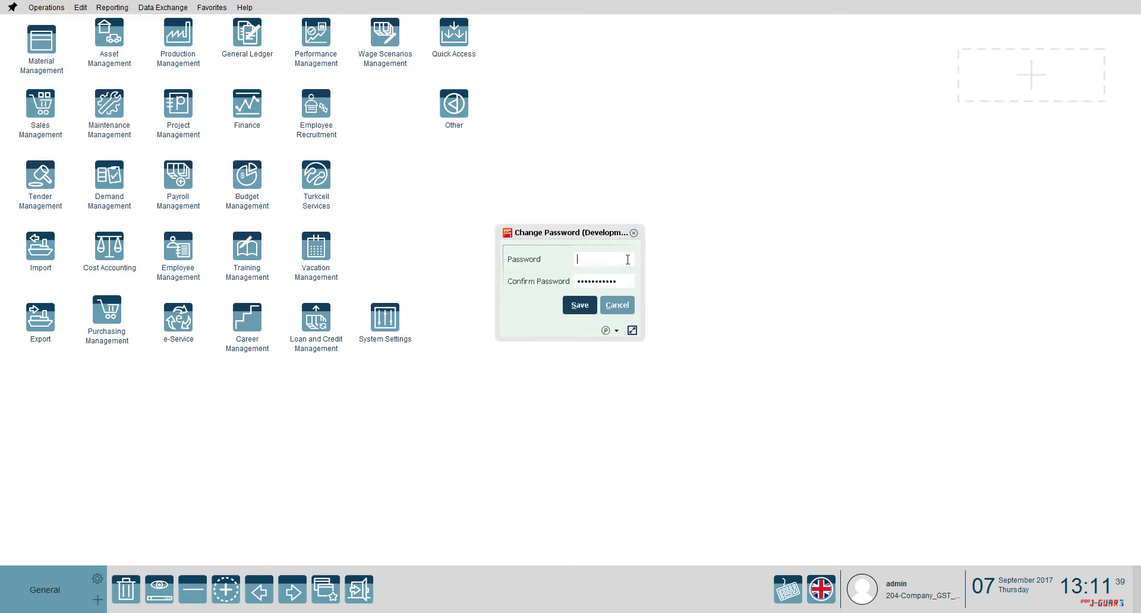
left_click(627, 282)
left_click(618, 306)
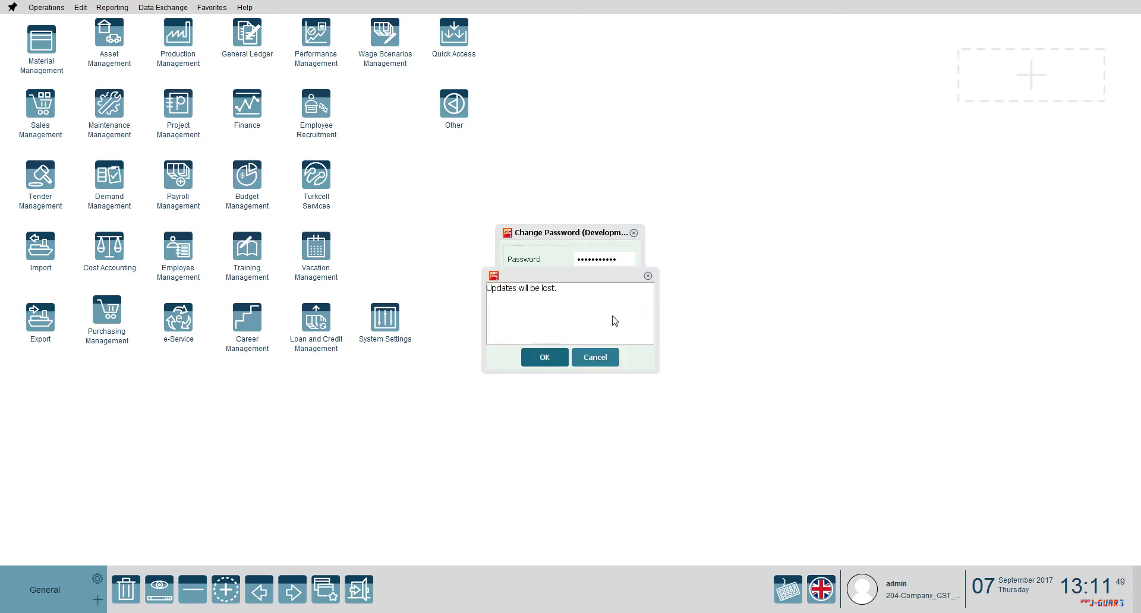
left_click(551, 357)
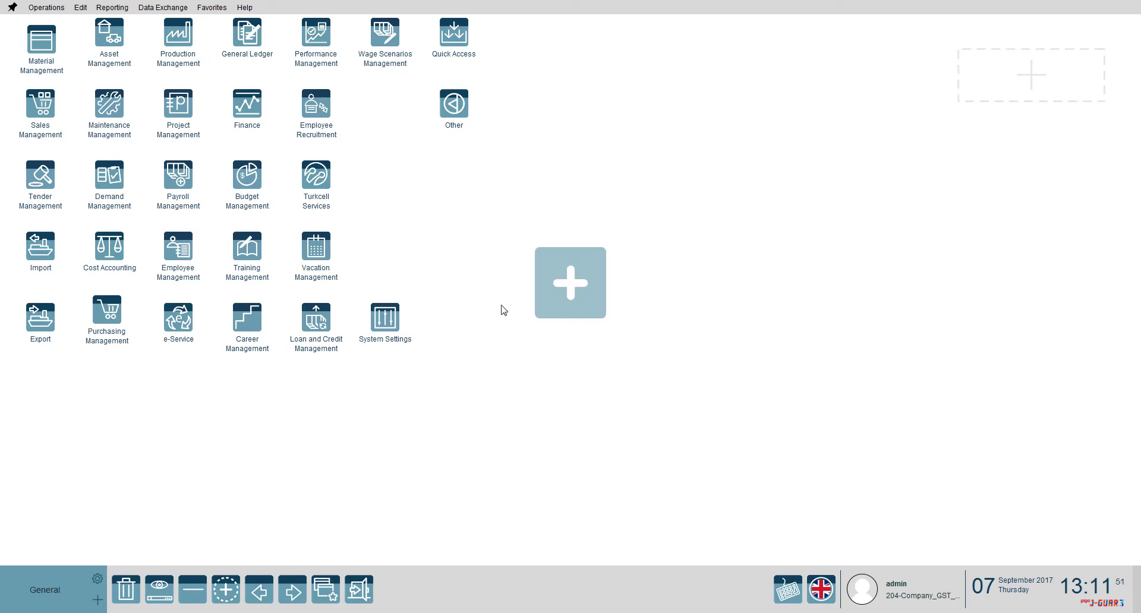
Review the Edit and Reporting commands, and view the Keyboard Shortcuts help page and close it.
left_click(82, 7)
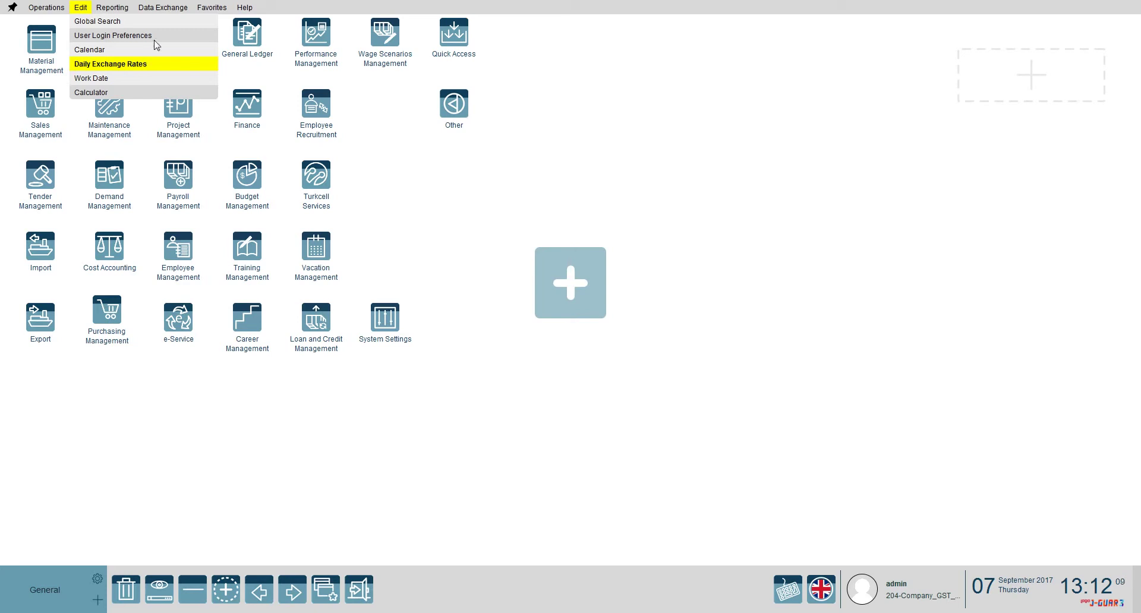
mouse_move(129, 11)
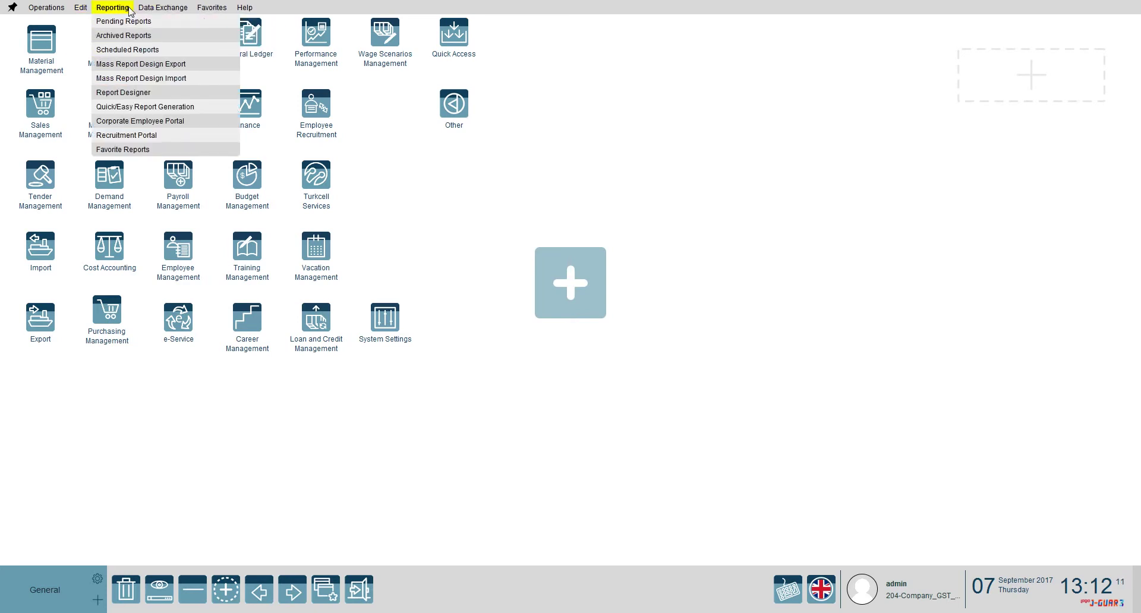
mouse_move(77, 11)
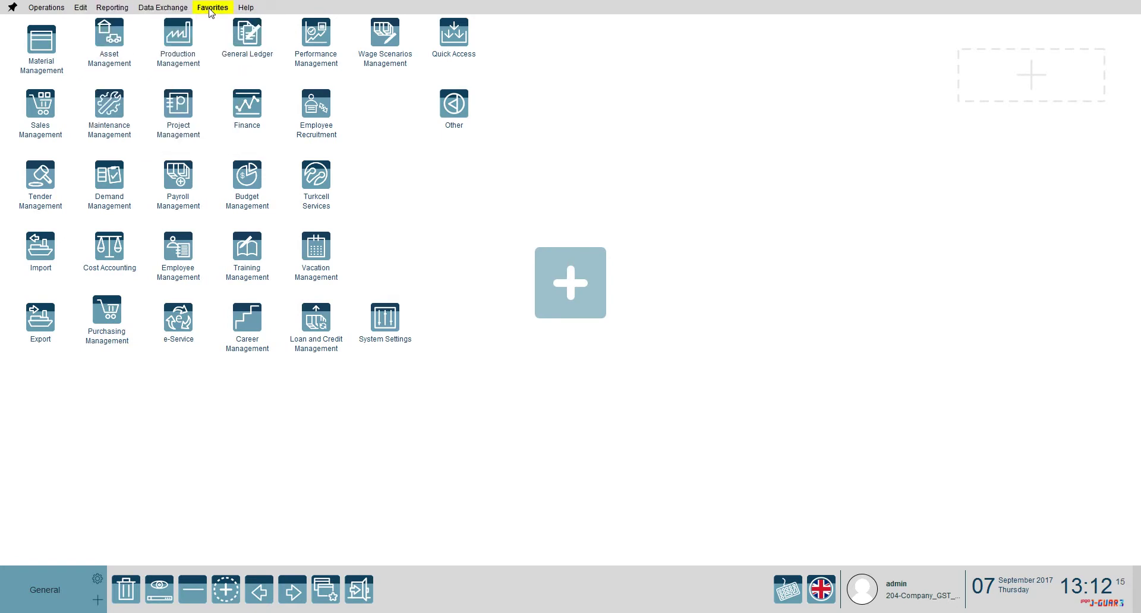
mouse_move(245, 8)
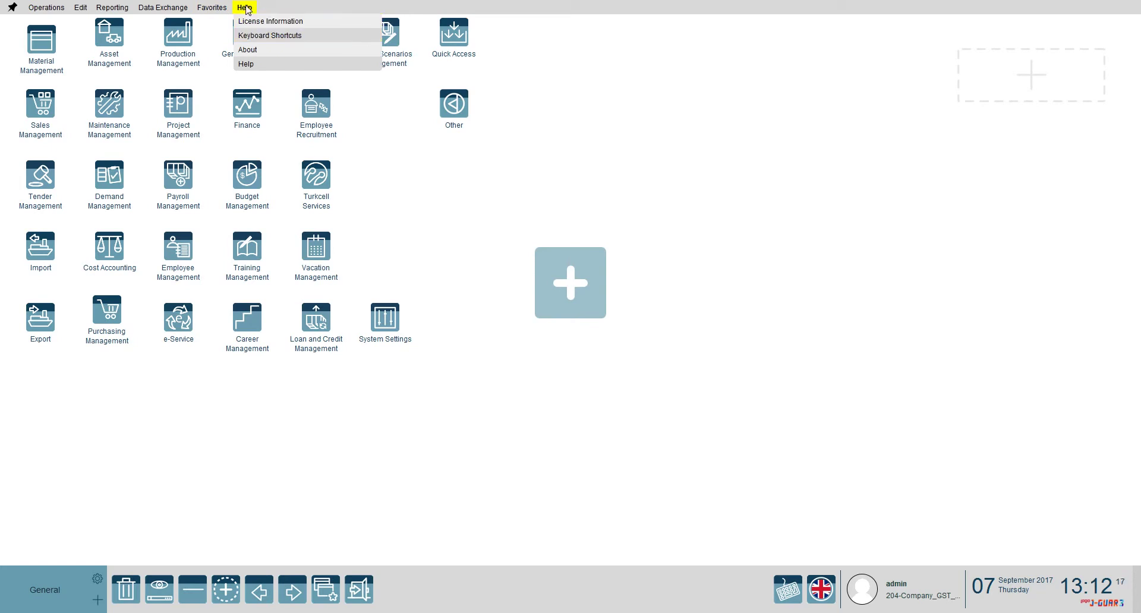
left_click(265, 37)
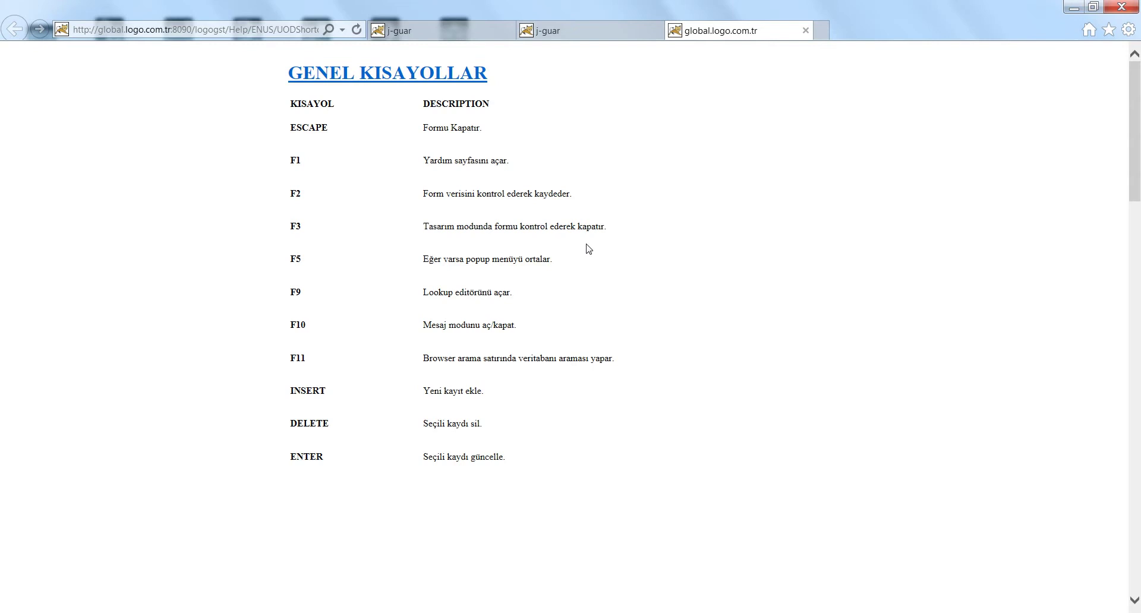
left_click(805, 30)
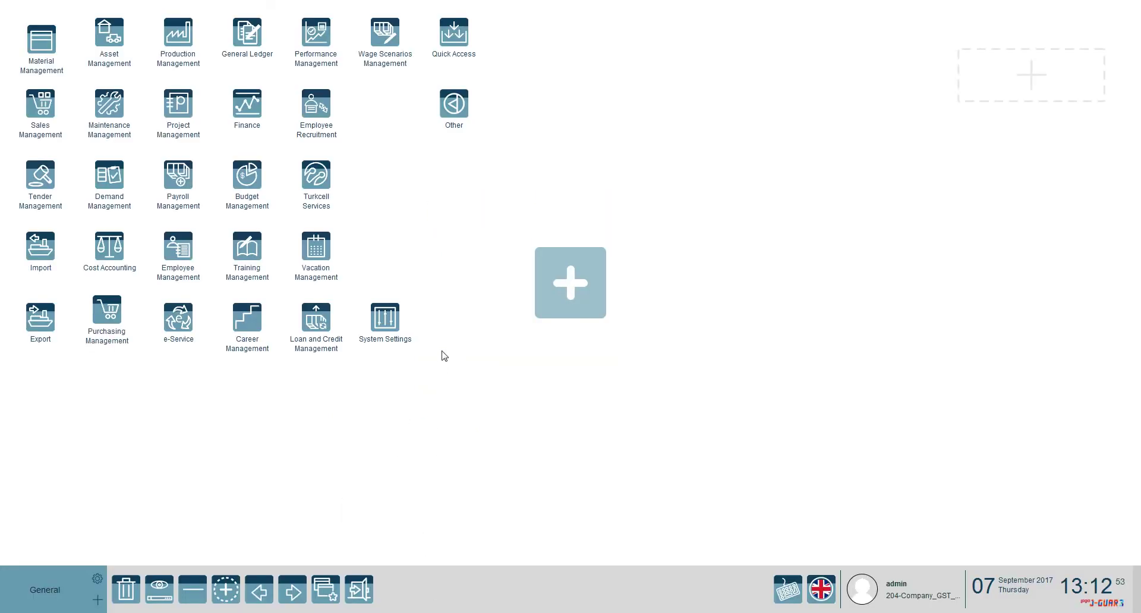
Open the online Help documentation to view its list of modules, and close the page.
mouse_move(305, 5)
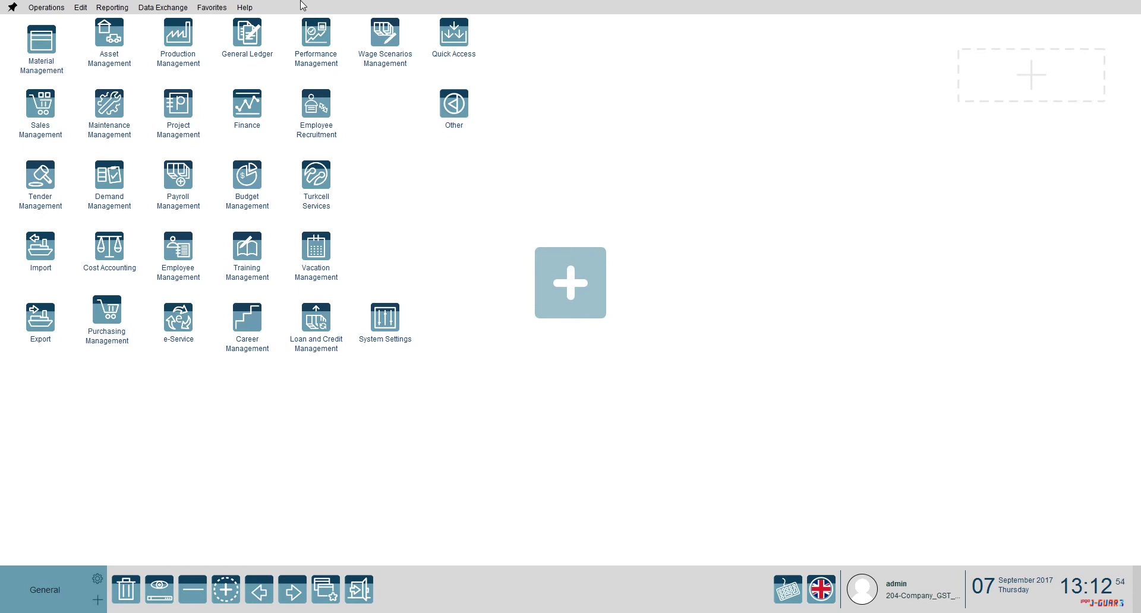
left_click(243, 8)
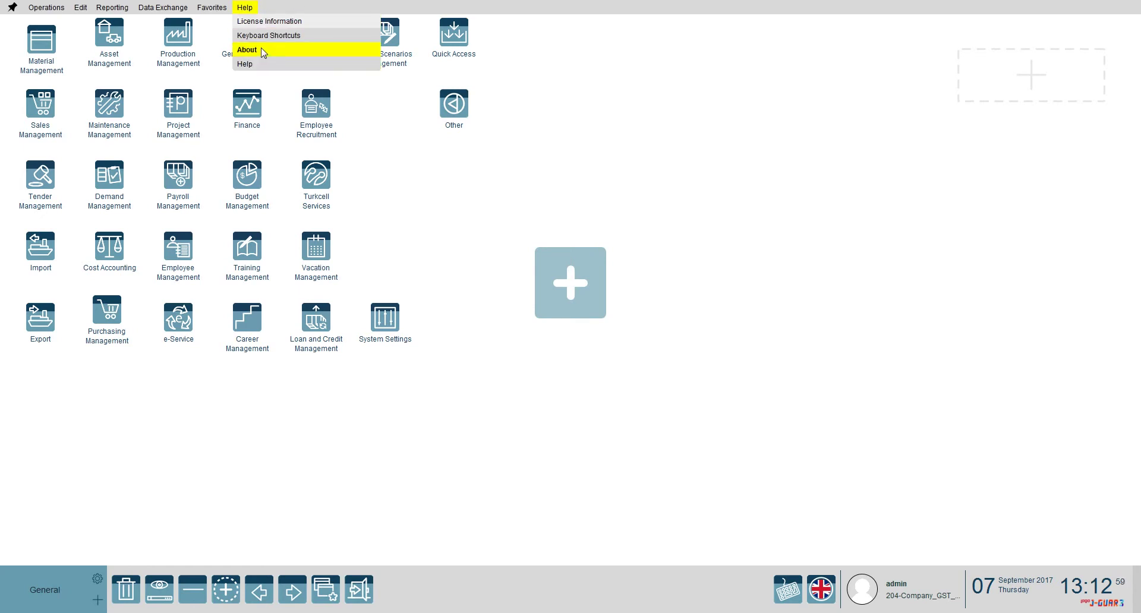
left_click(262, 64)
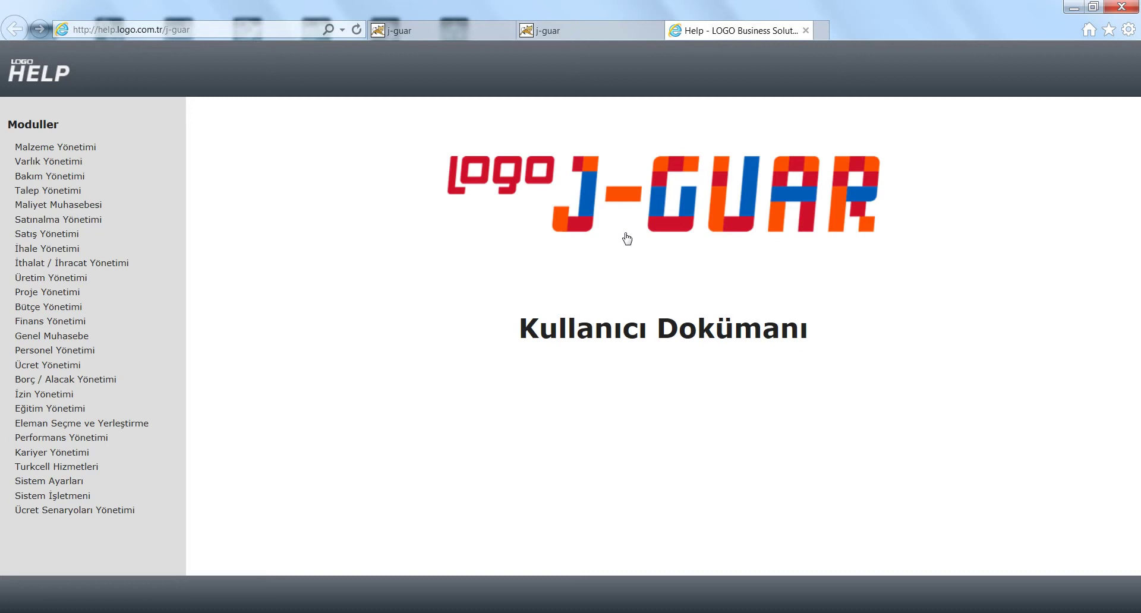
left_click(805, 30)
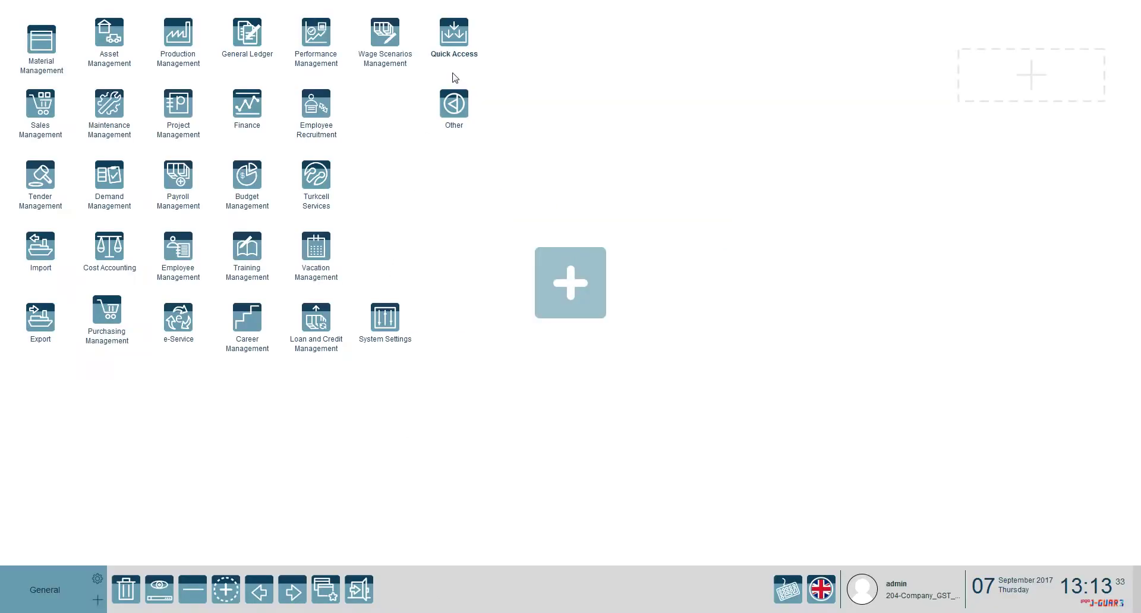
Open the About information, examine the program version, copyright and credits, and close it.
mouse_move(299, 4)
left_click(245, 7)
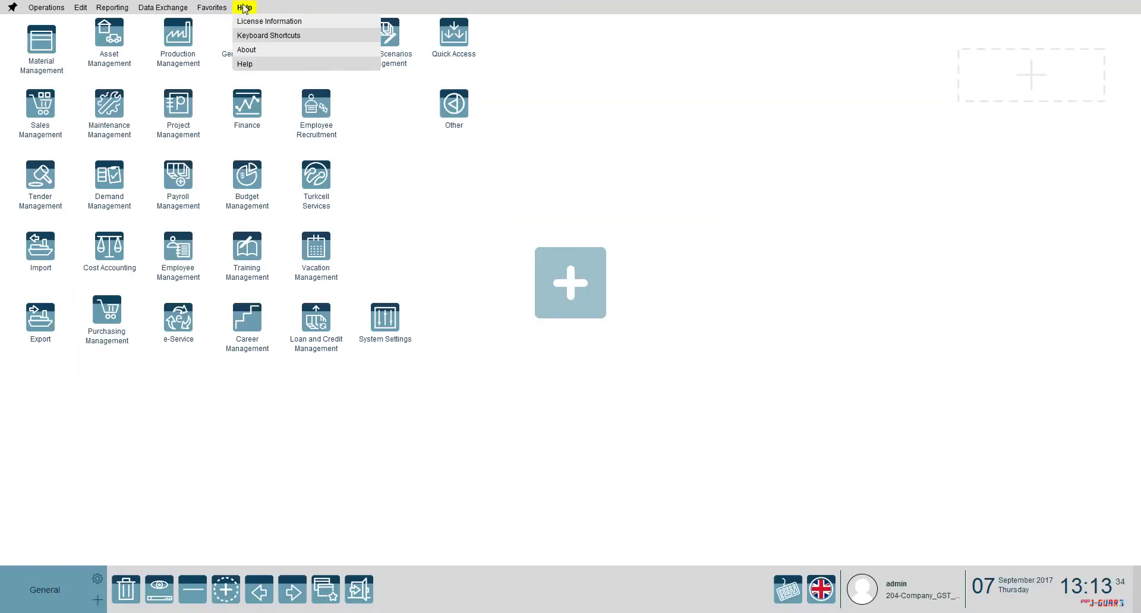
left_click(247, 50)
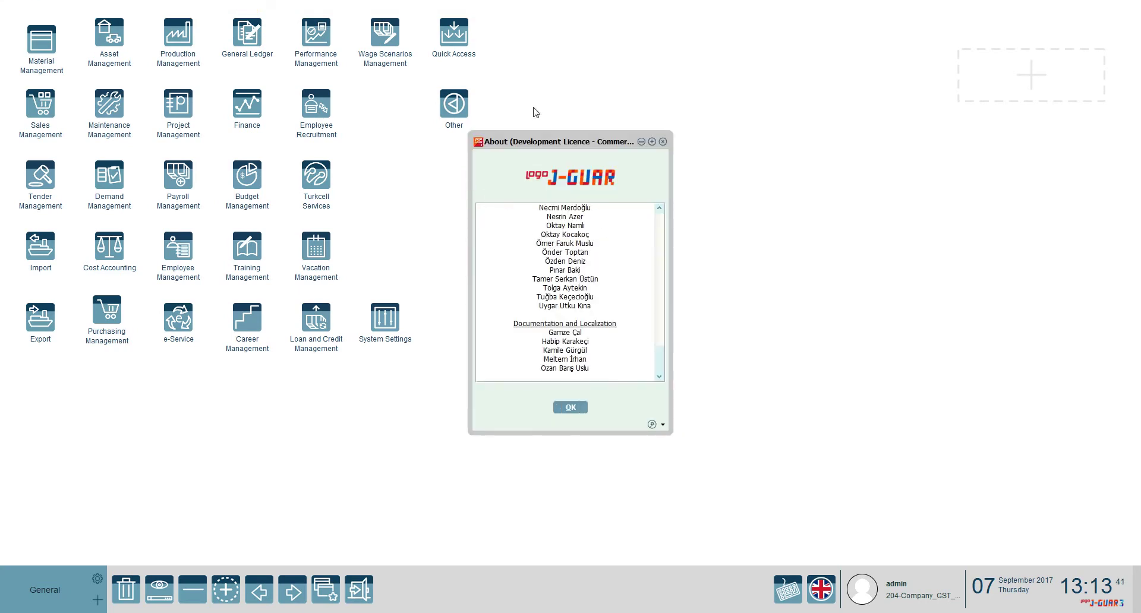
left_click_drag(549, 143, 540, 107)
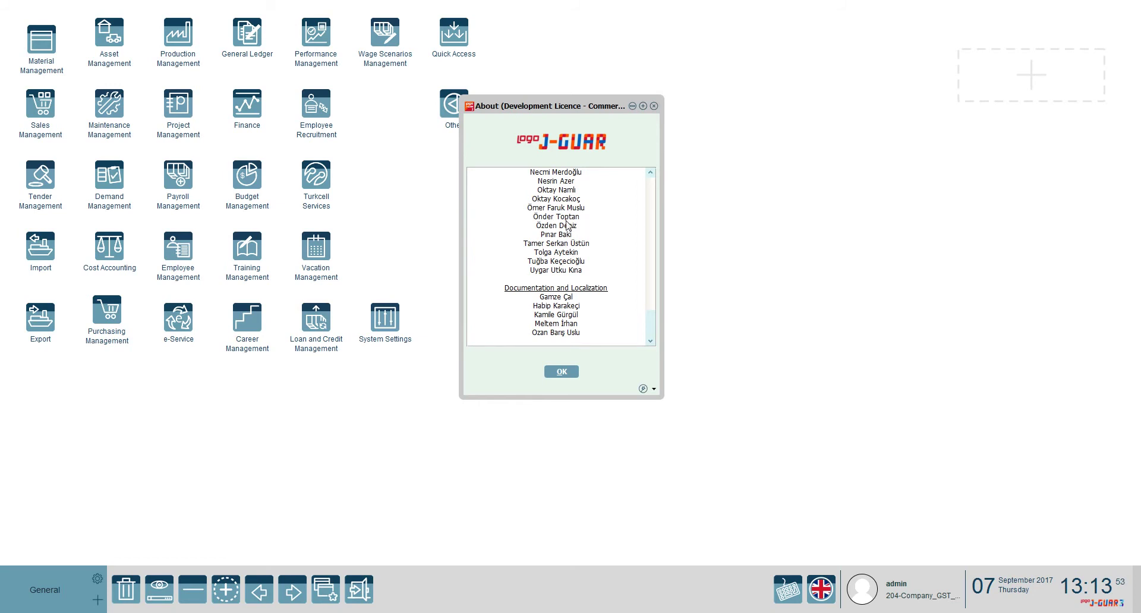
left_click_drag(650, 320, 653, 154)
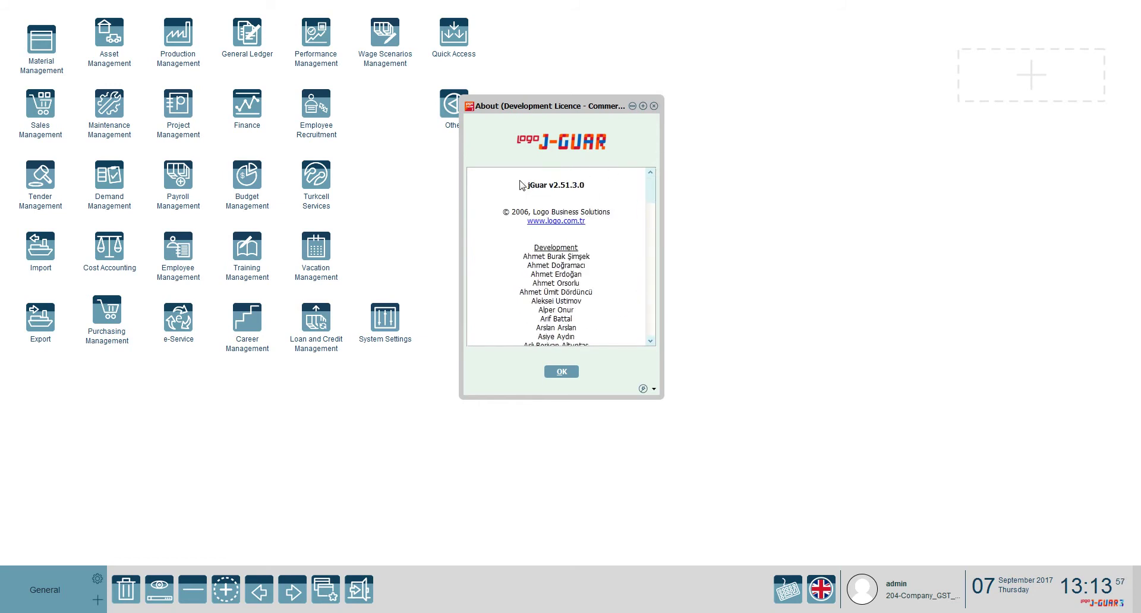
left_click_drag(524, 185, 576, 188)
left_click_drag(517, 212, 504, 212)
left_click_drag(580, 208, 590, 210)
left_click(628, 189)
left_click_drag(656, 193, 651, 309)
left_click(561, 372)
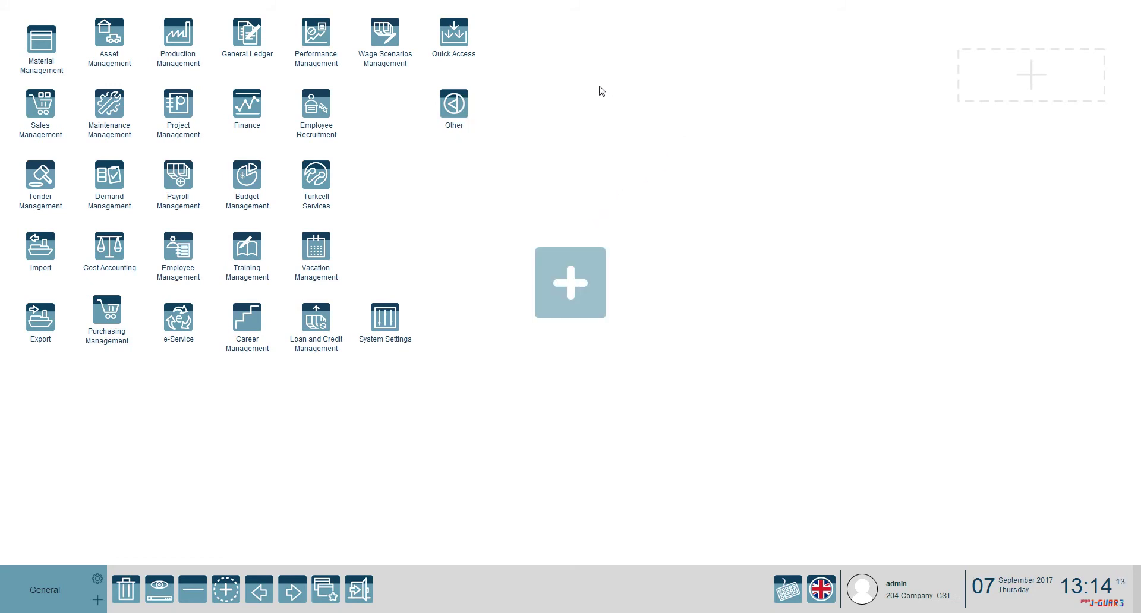
View the Quick Access shortcuts and close them, and open the System Settings menu.
left_click(459, 45)
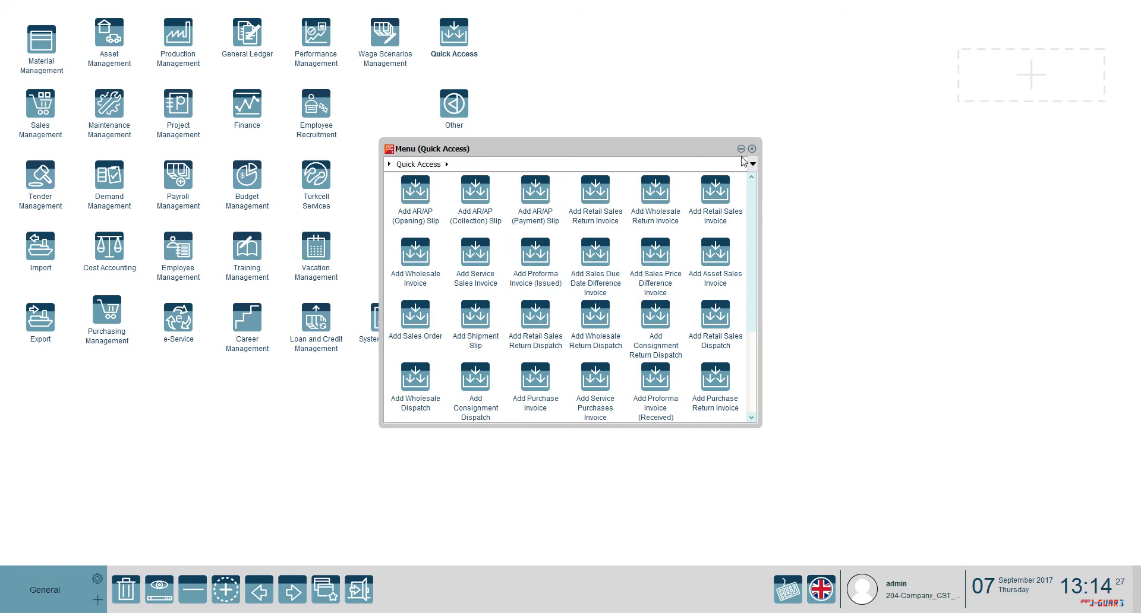
left_click(751, 149)
left_click(399, 321)
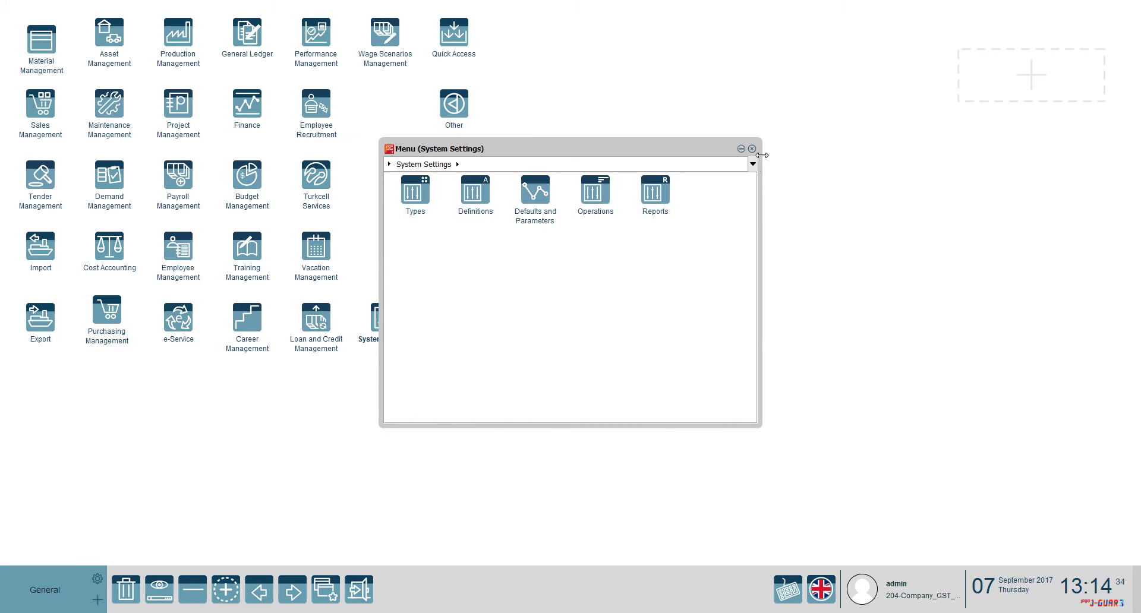
Close the System Settings menu, and open the Definitions submenu of Material Management with its window moved slightly higher.
left_click(752, 148)
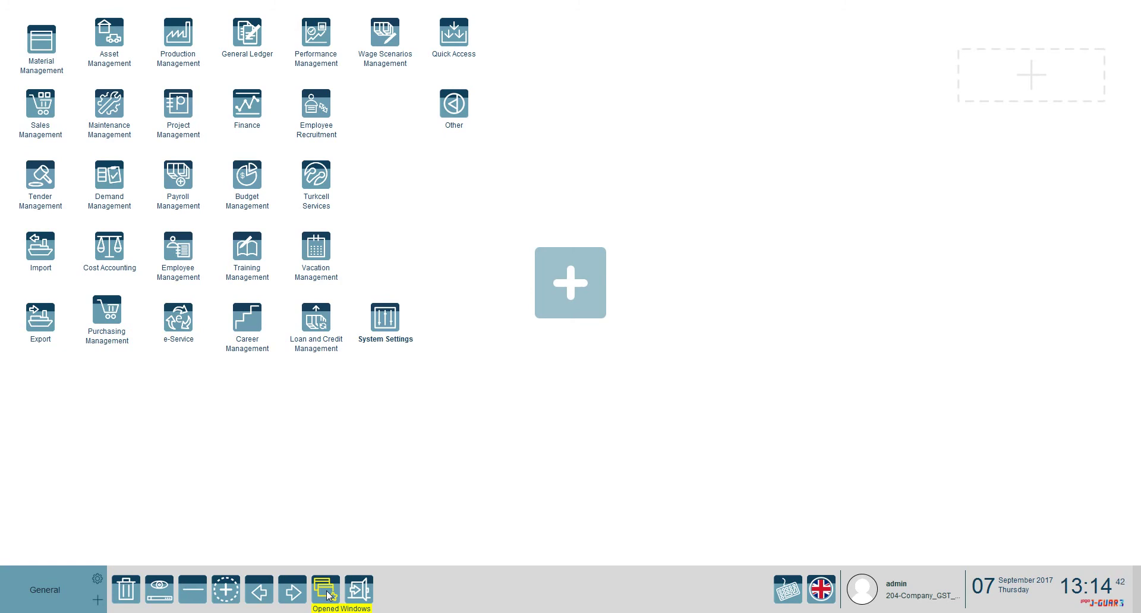
left_click(37, 51)
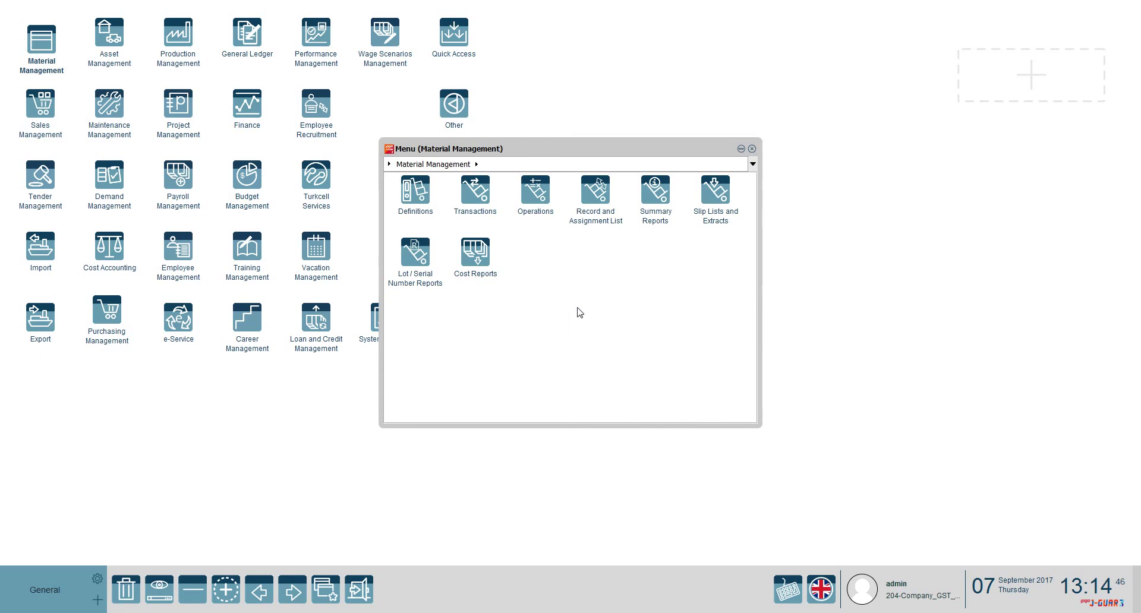
left_click_drag(542, 154, 548, 104)
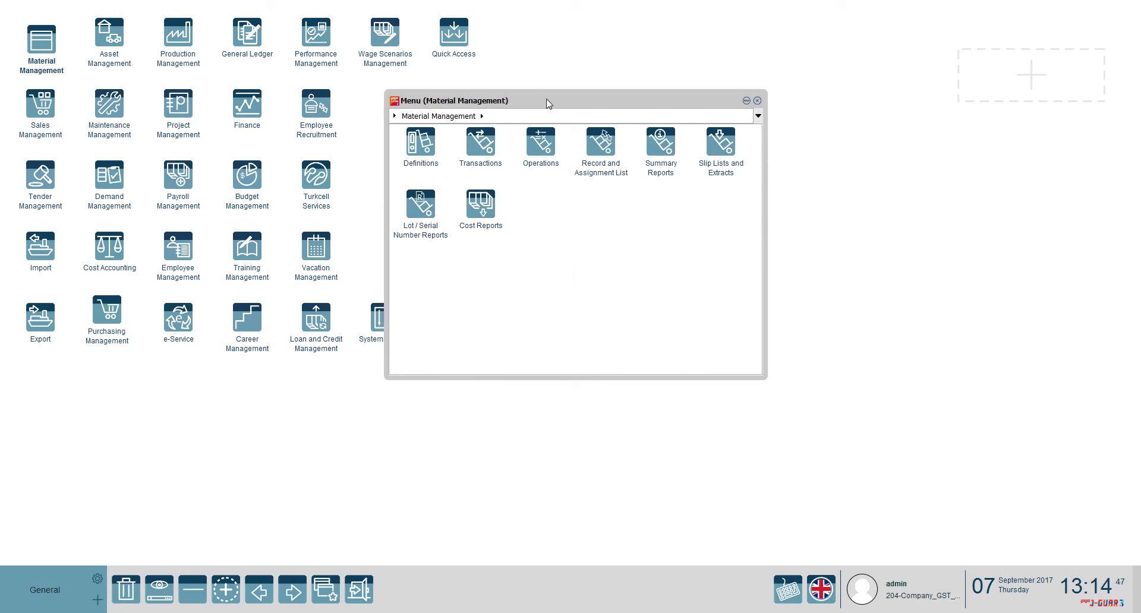
left_click(426, 146)
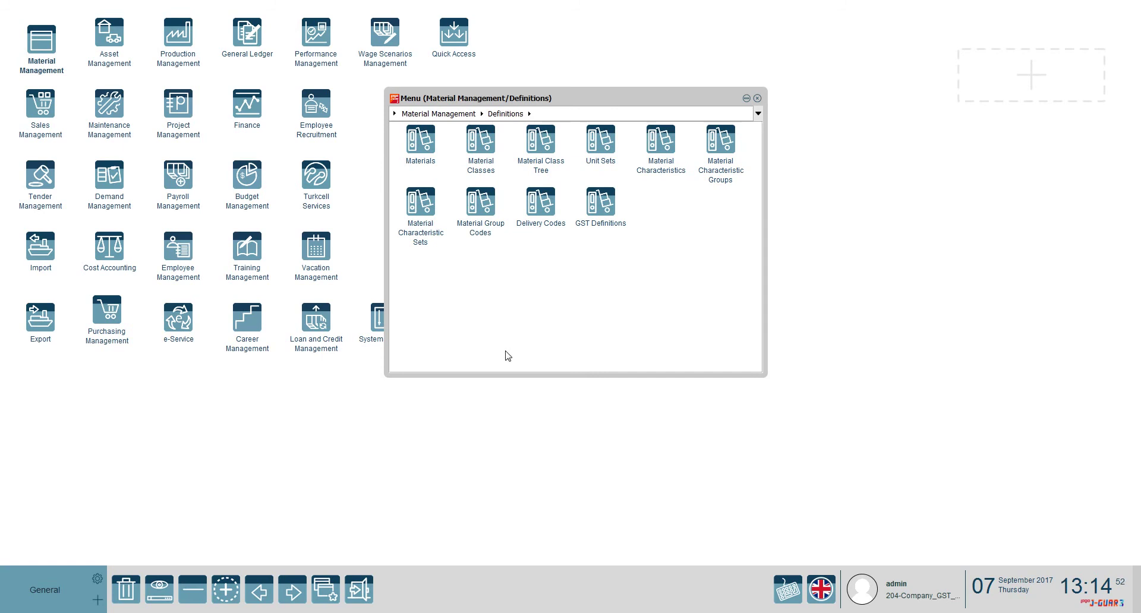
Open the Materials list, and switch back to the Material Management Definitions menu through the list of opened windows.
mouse_move(332, 590)
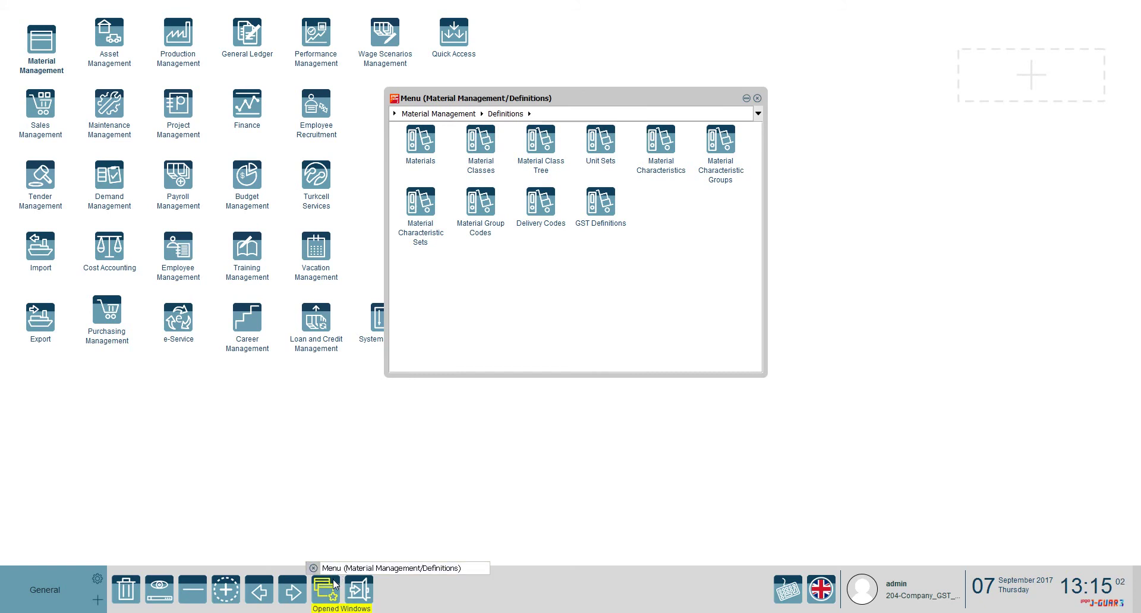
left_click(429, 150)
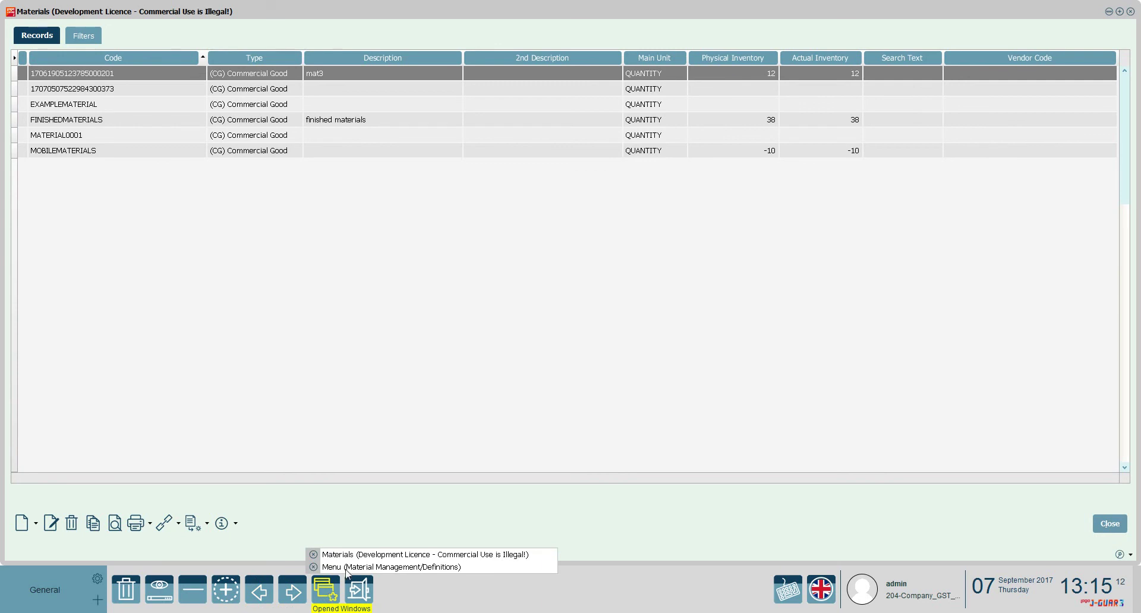
left_click(357, 568)
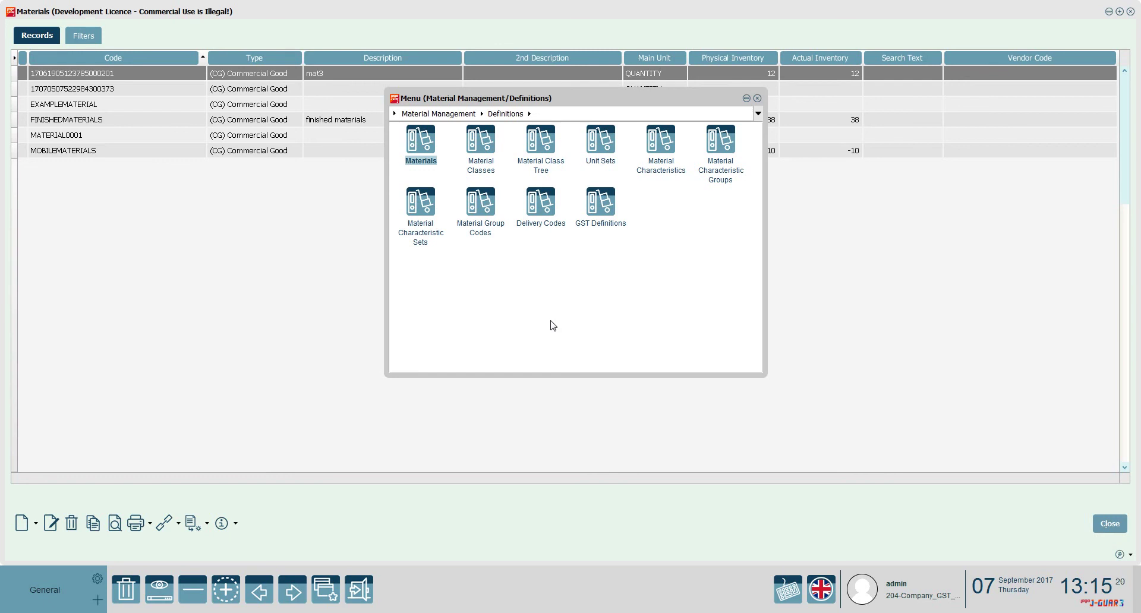
View the list of opened windows again, and close both the Definitions menu and the Materials list.
left_click(332, 594)
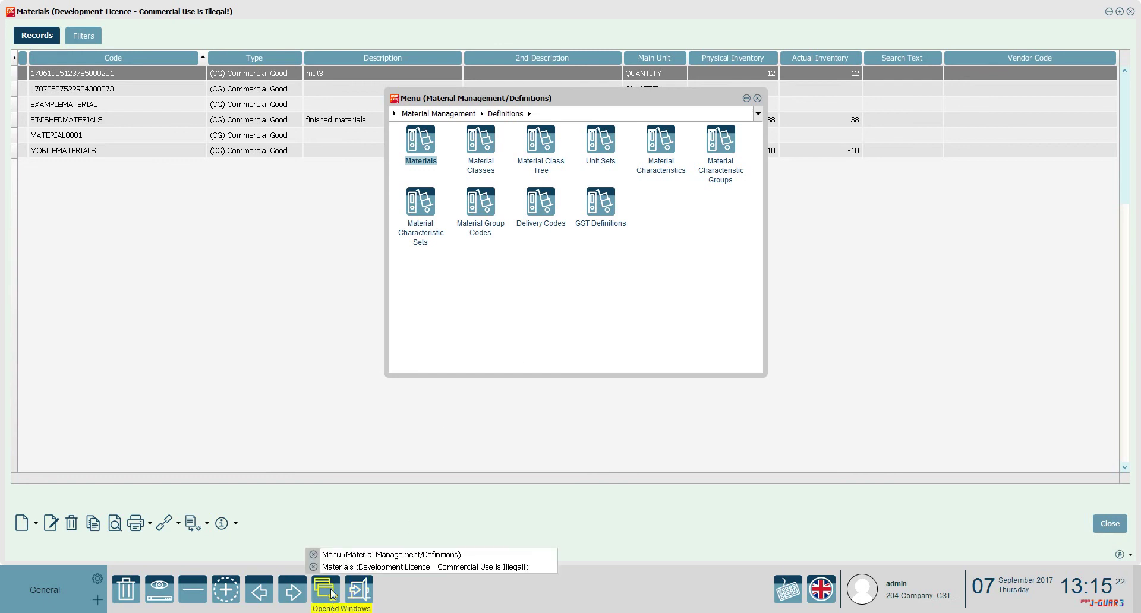
left_click(470, 408)
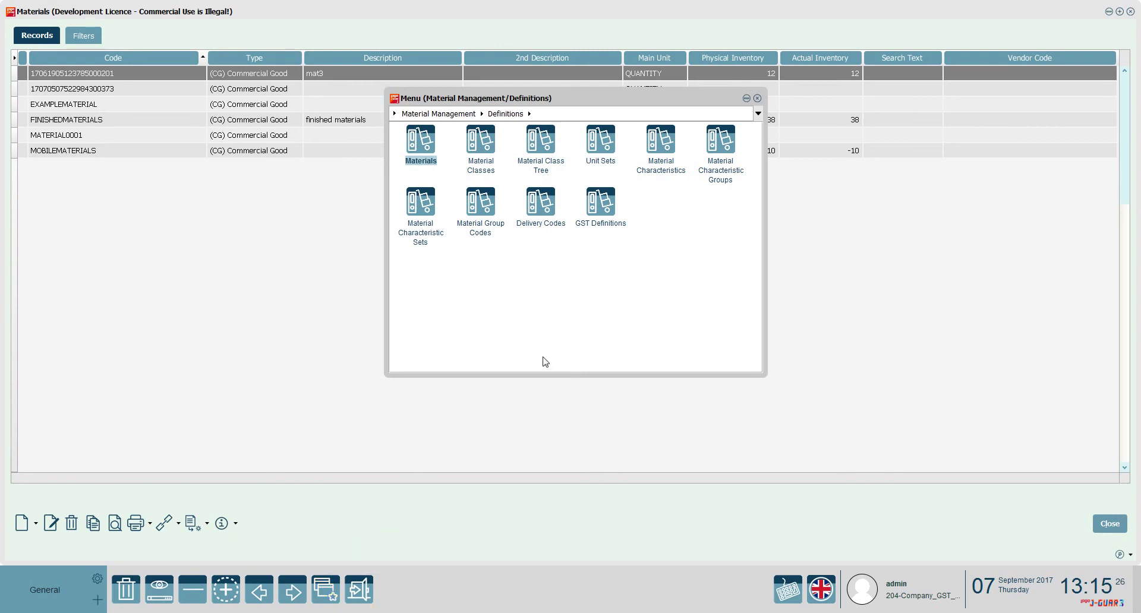
left_click(757, 98)
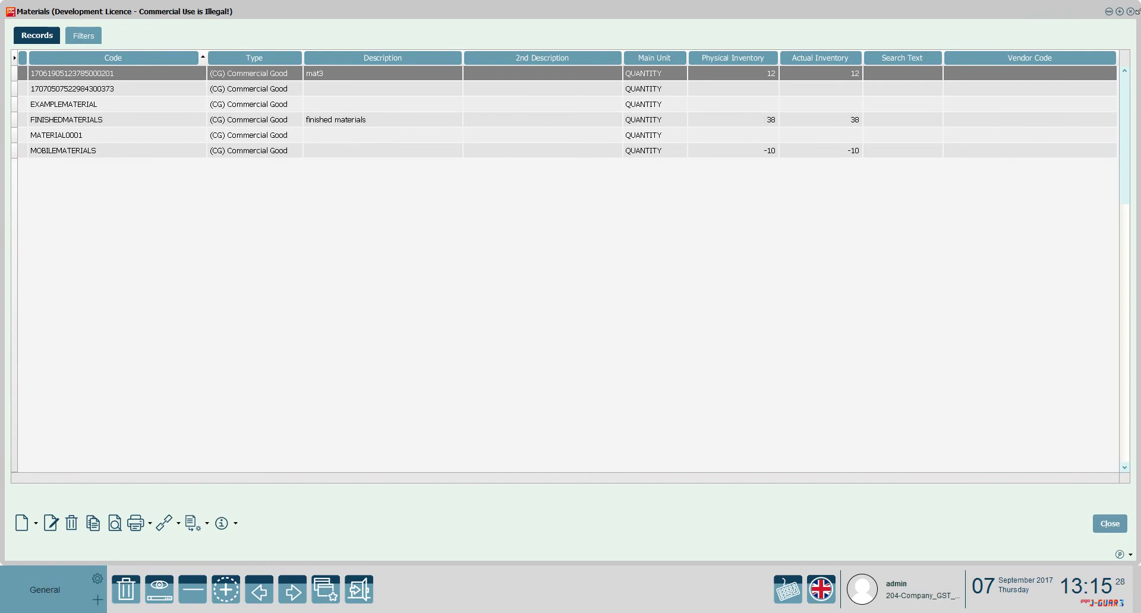
left_click(1130, 11)
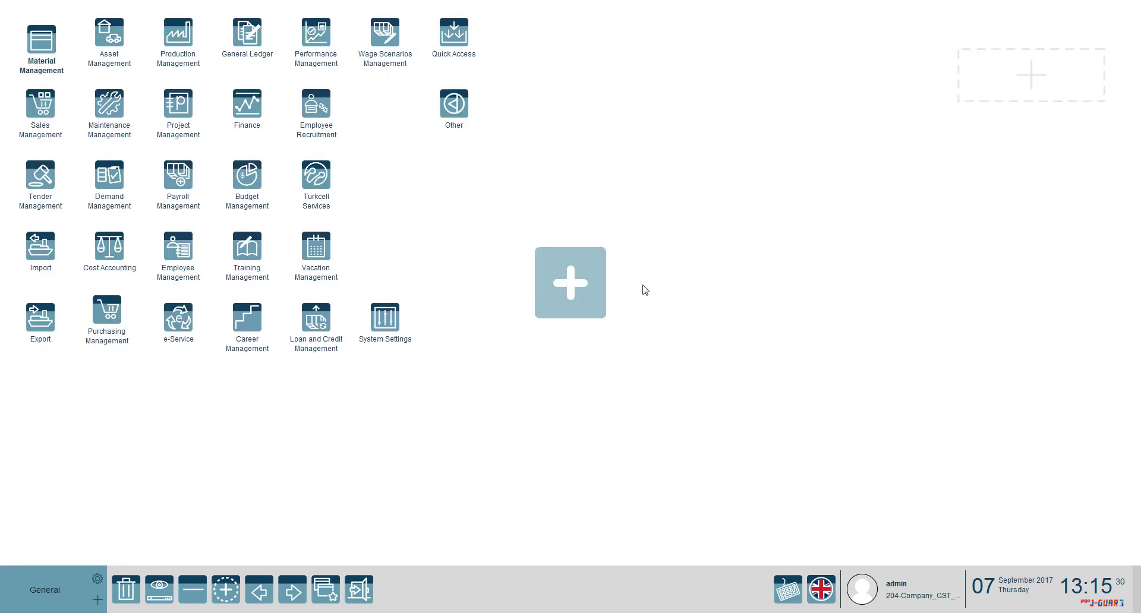